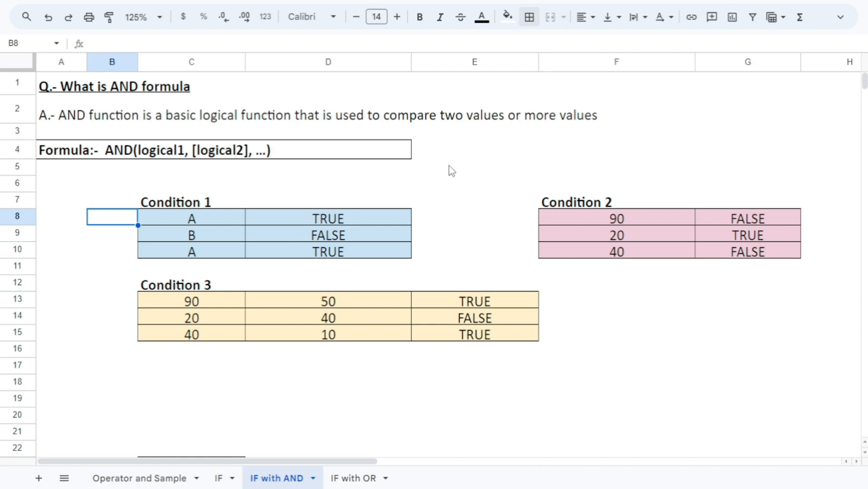
click(468, 156)
click(466, 186)
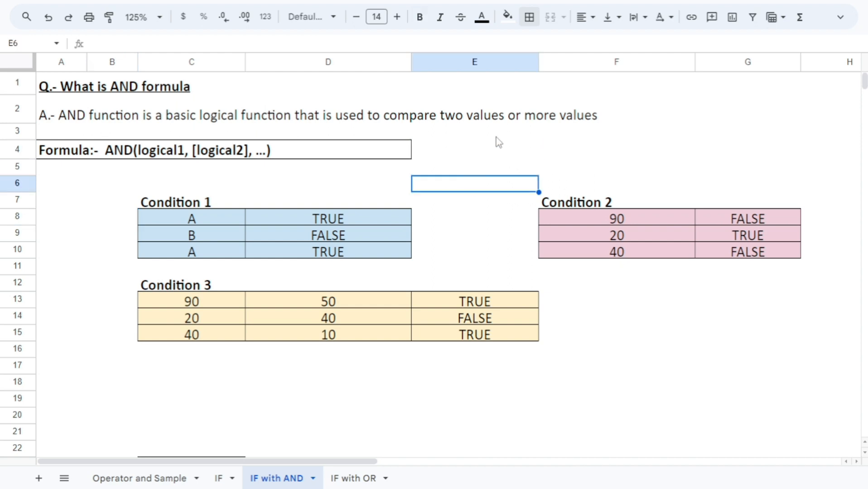
click(497, 119)
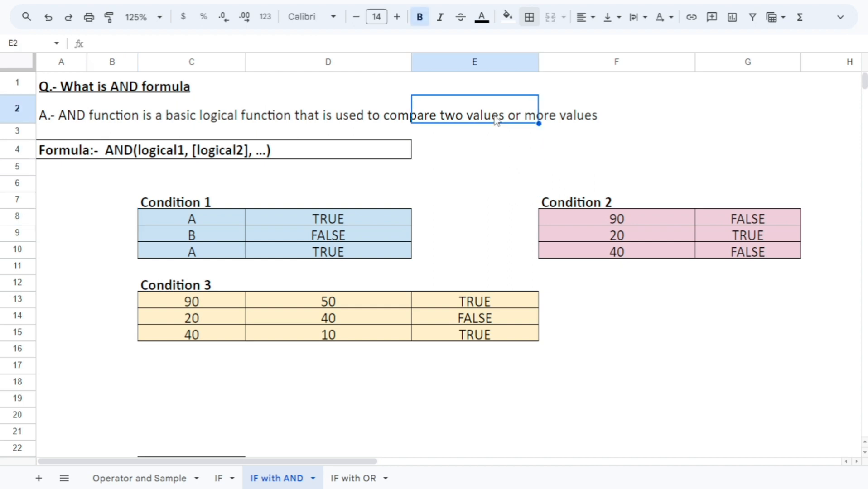
click(498, 166)
click(494, 189)
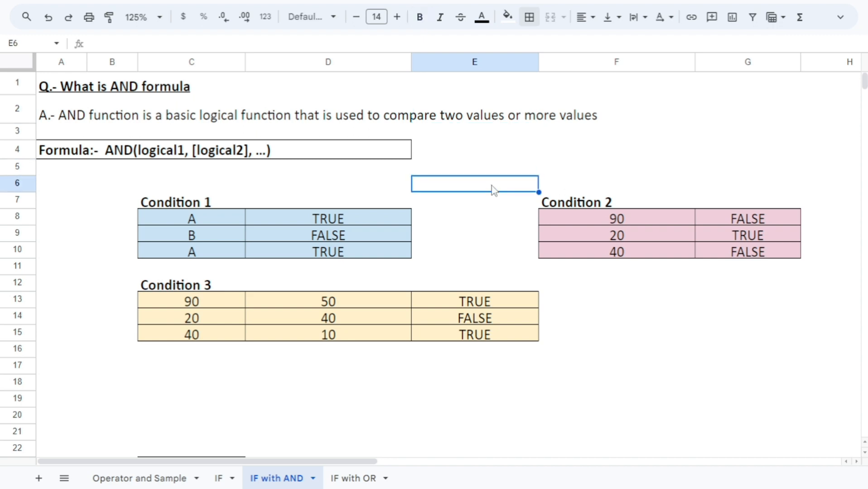
click(393, 189)
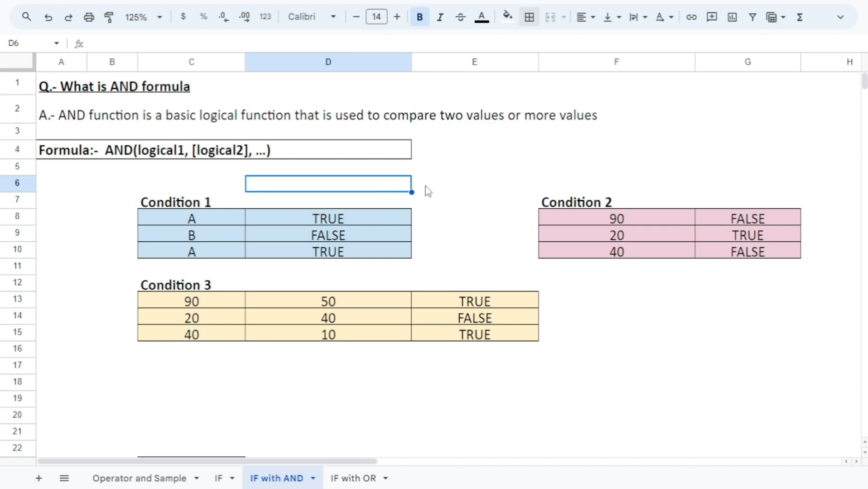
click(453, 189)
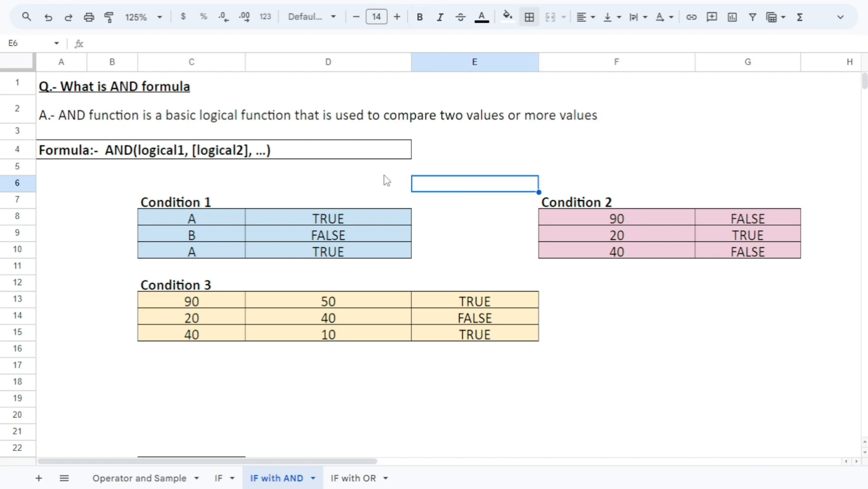
click(386, 180)
click(455, 192)
click(397, 186)
click(439, 183)
click(395, 187)
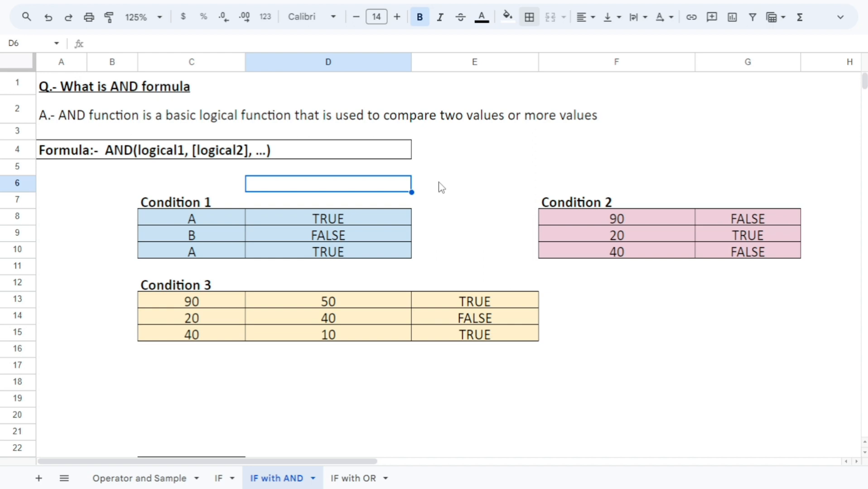
Read the AND function's question, its explanation and the formula syntax in rows 1 to 4
click(73, 91)
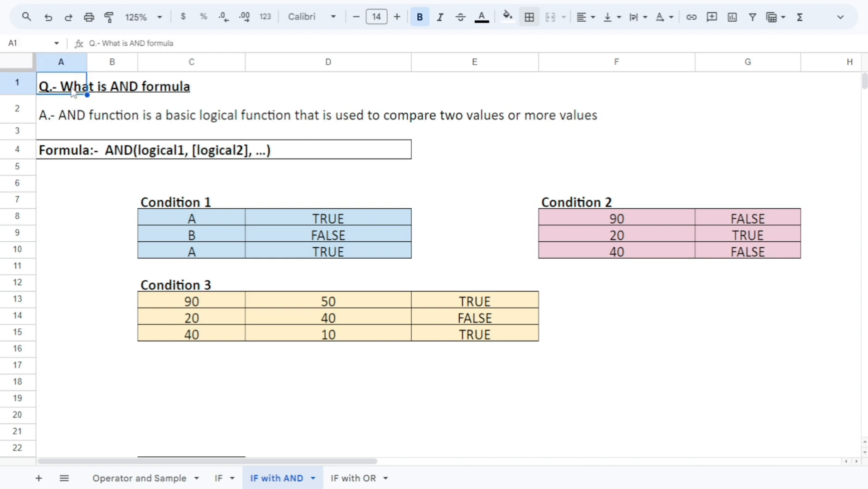
click(75, 120)
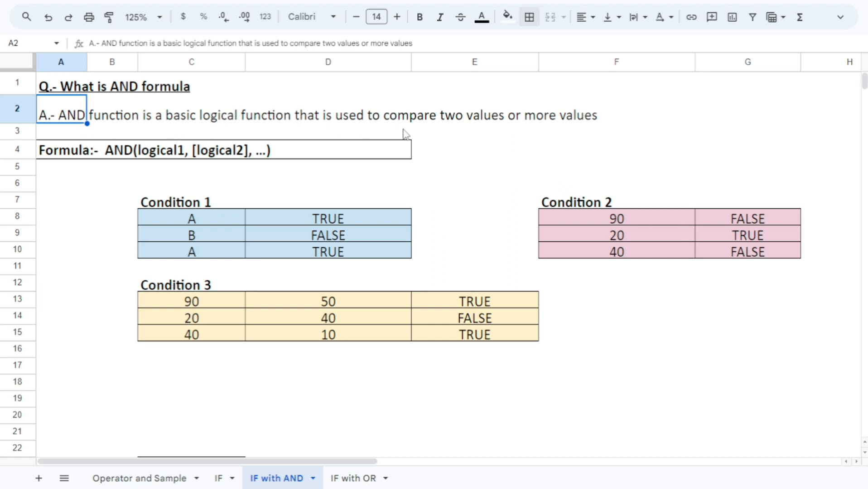
click(496, 165)
click(227, 151)
click(95, 201)
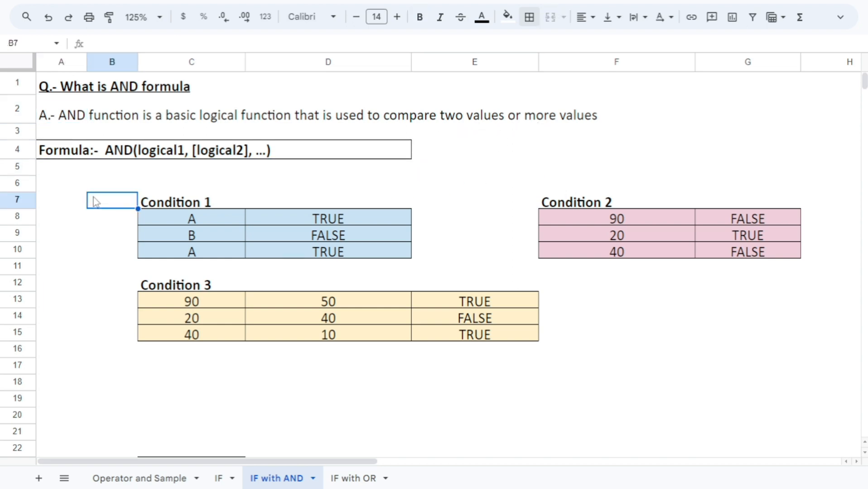
drag(67, 189, 67, 195)
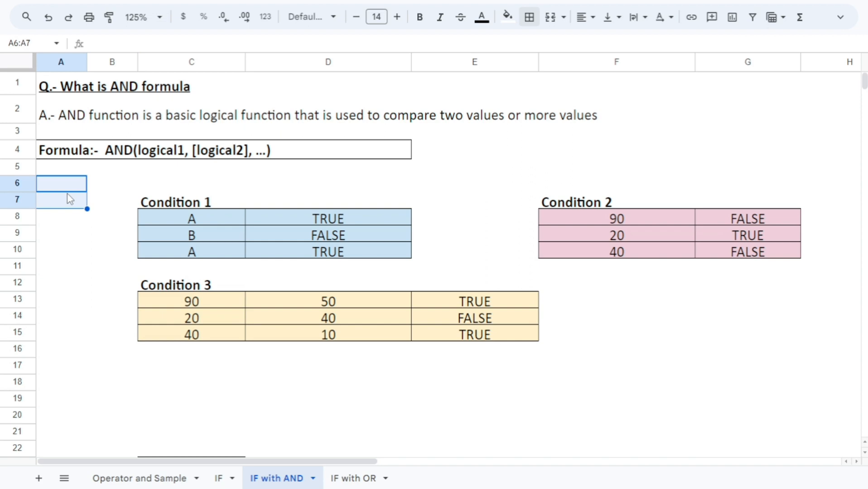
click(66, 239)
click(75, 215)
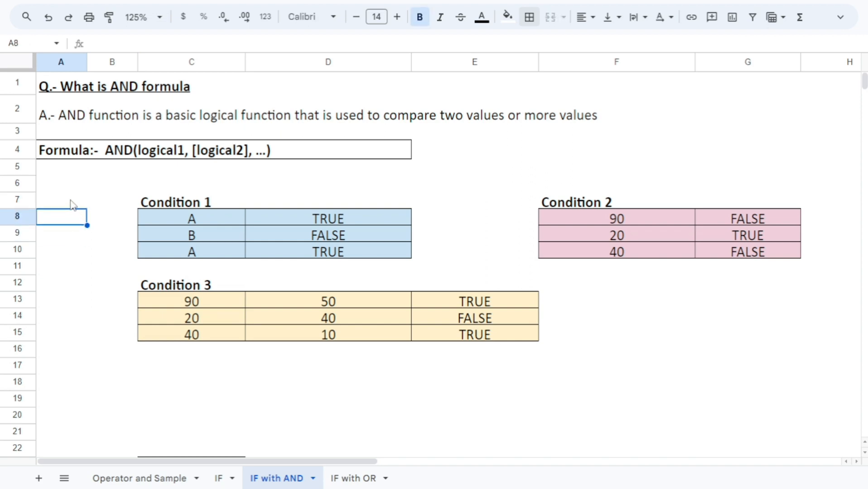
click(68, 203)
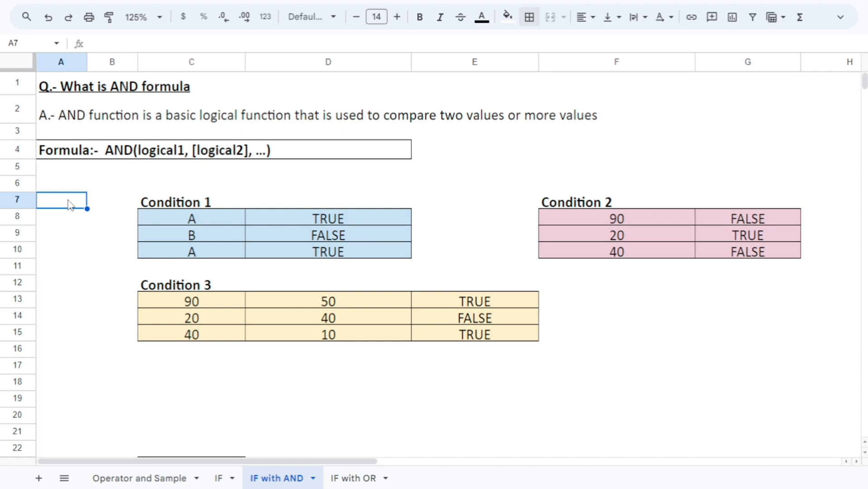
click(105, 174)
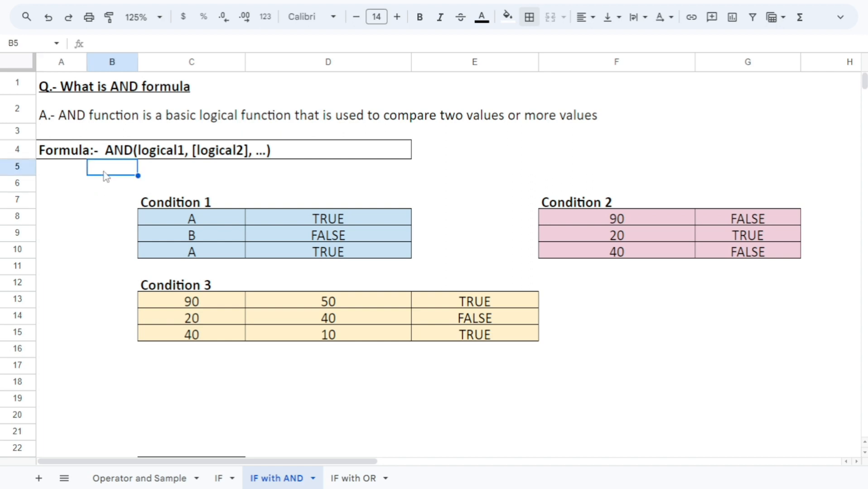
click(68, 220)
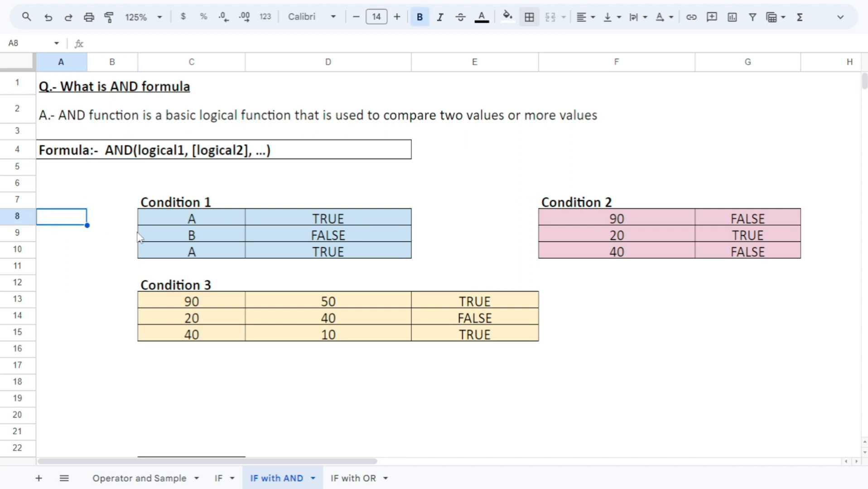
Examine the Condition 1 values in C8:C10 and open the AND formula in D8 to see how it tests C8
click(181, 221)
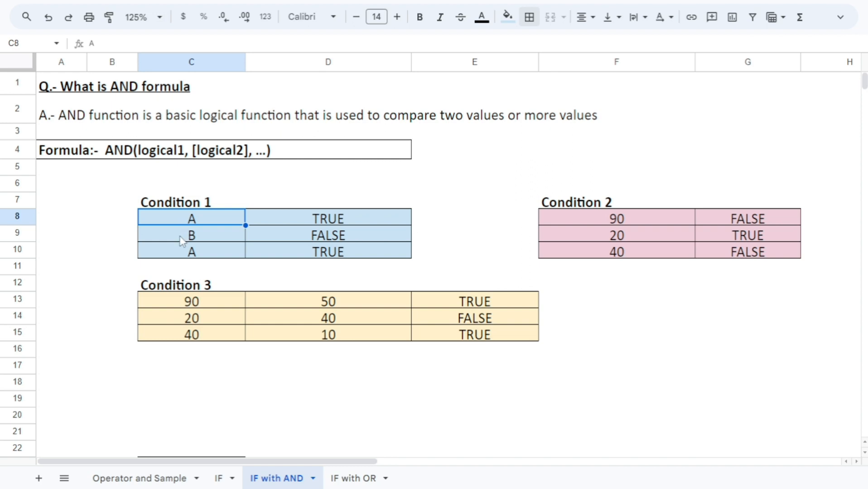
click(180, 238)
click(180, 219)
click(183, 236)
click(186, 253)
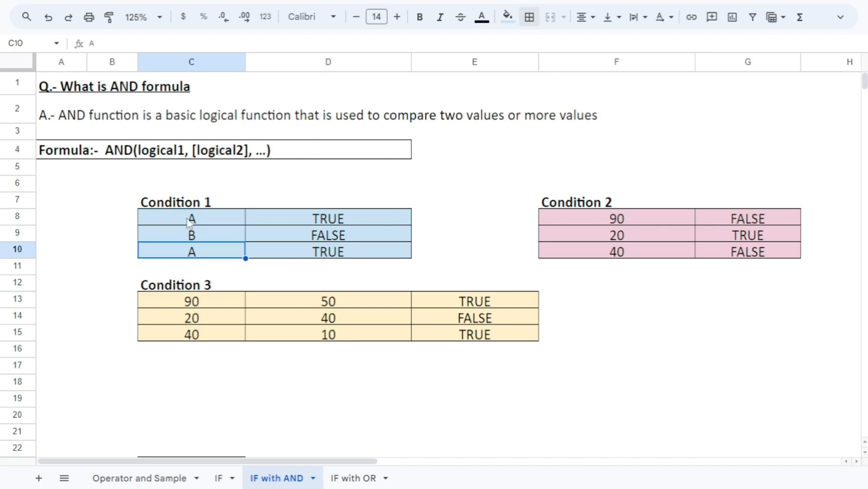
drag(187, 220, 183, 252)
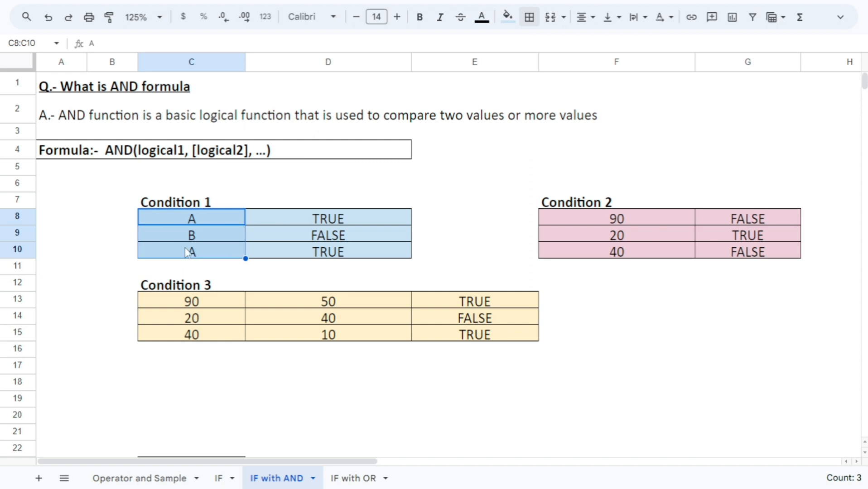
click(287, 220)
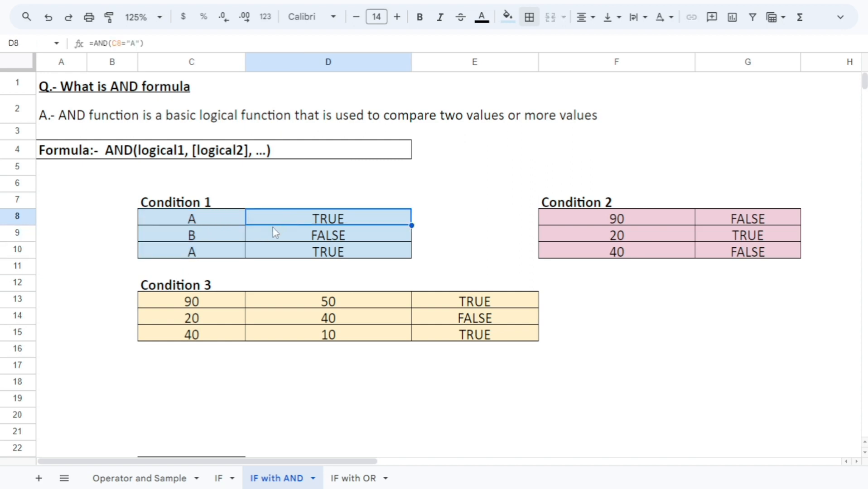
key(Return)
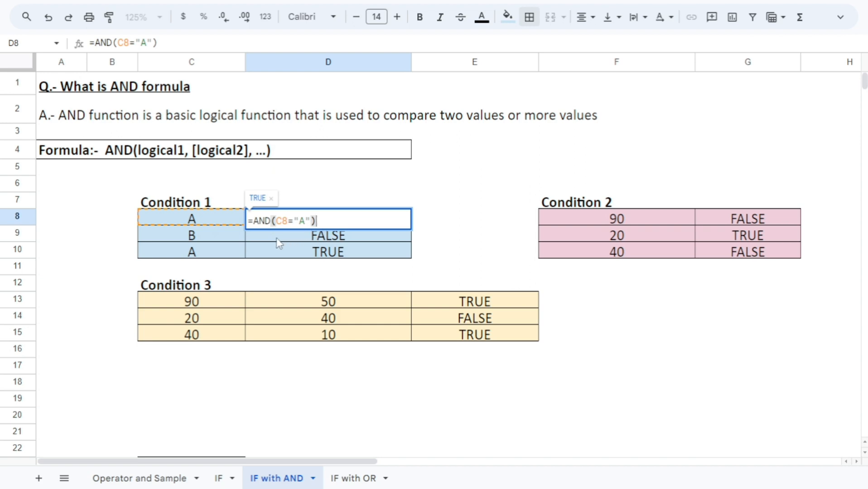
key(Escape)
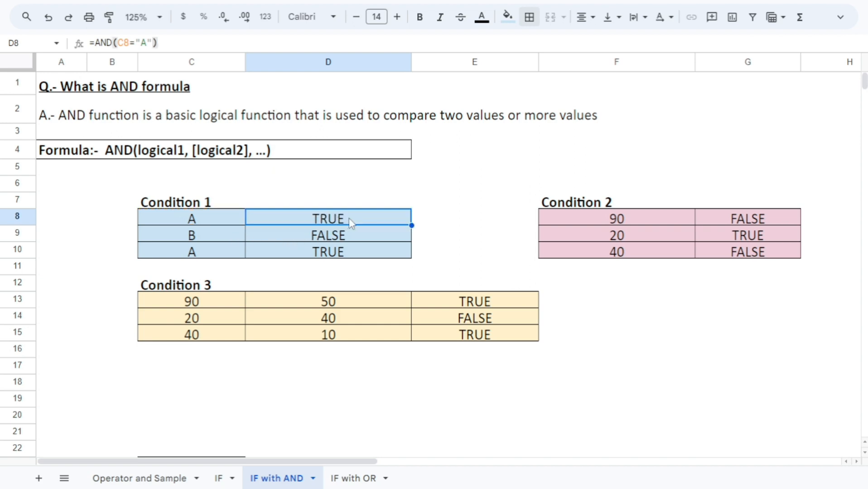
click(228, 221)
click(286, 224)
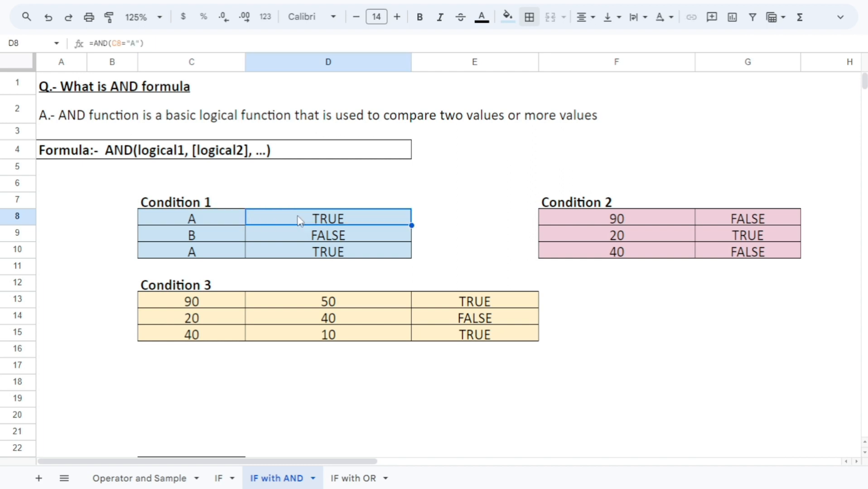
Compare the Condition 1 AND formulas in D9 and D10 with the values they test in C9 and C10
click(324, 240)
click(221, 239)
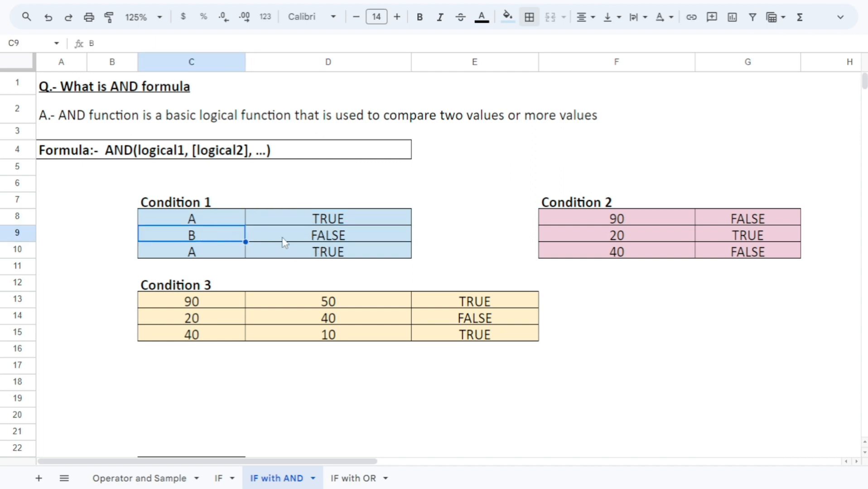
click(291, 236)
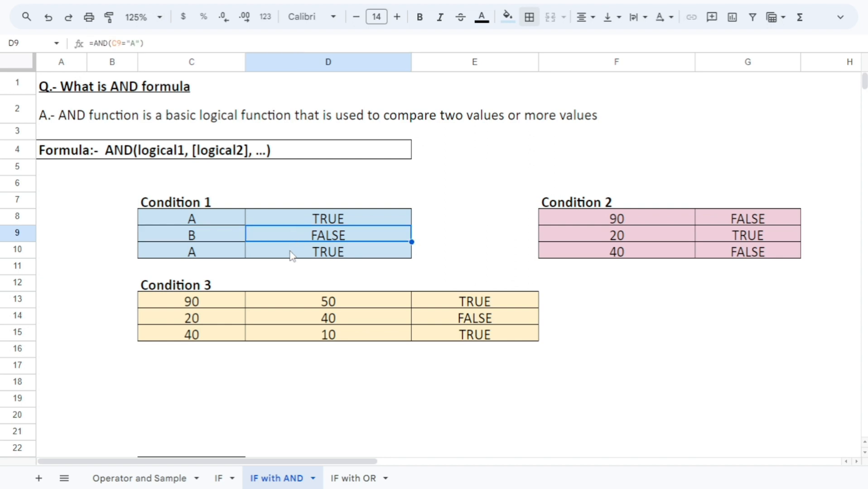
click(290, 254)
click(228, 255)
click(292, 257)
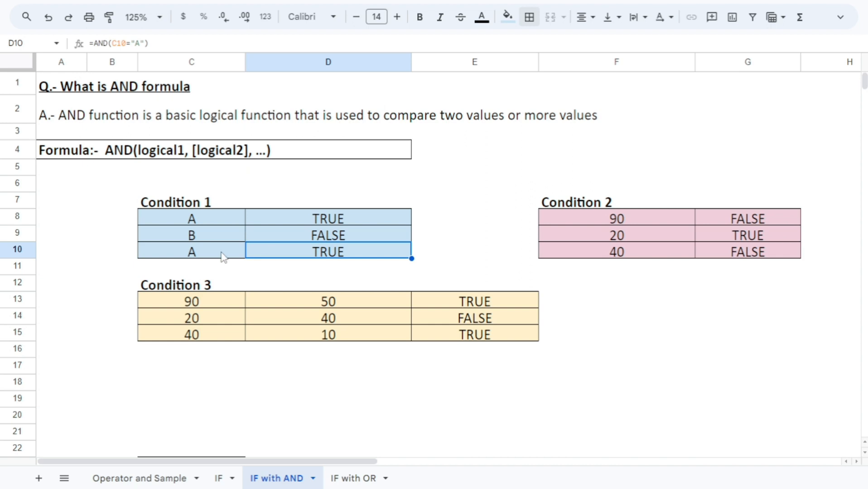
click(222, 256)
click(281, 254)
click(297, 238)
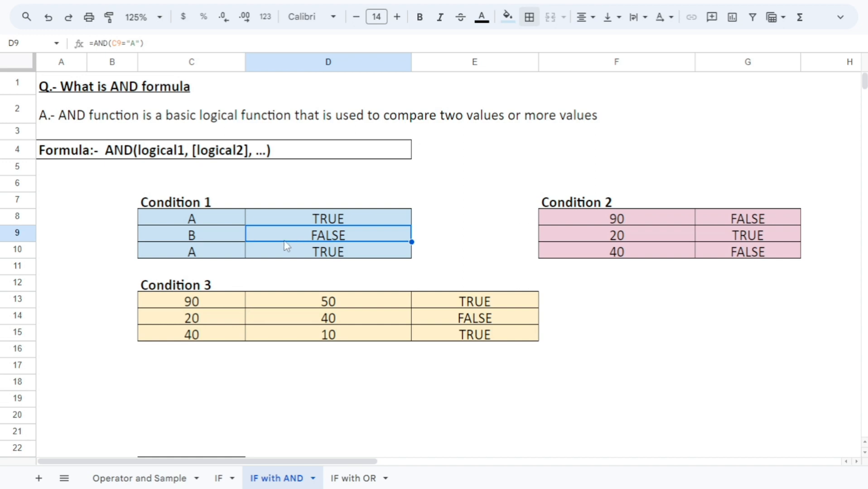
Inspect the Condition 2 AND formula in G8 and compare its result with the number in F8
click(574, 220)
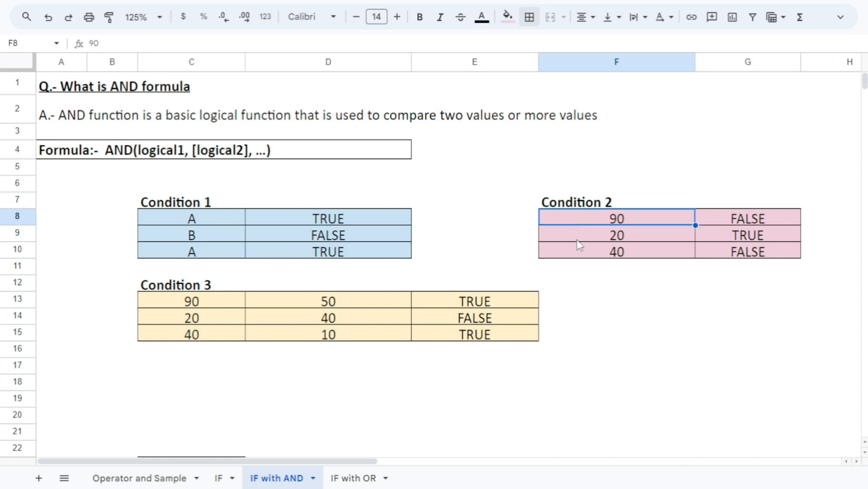
click(746, 219)
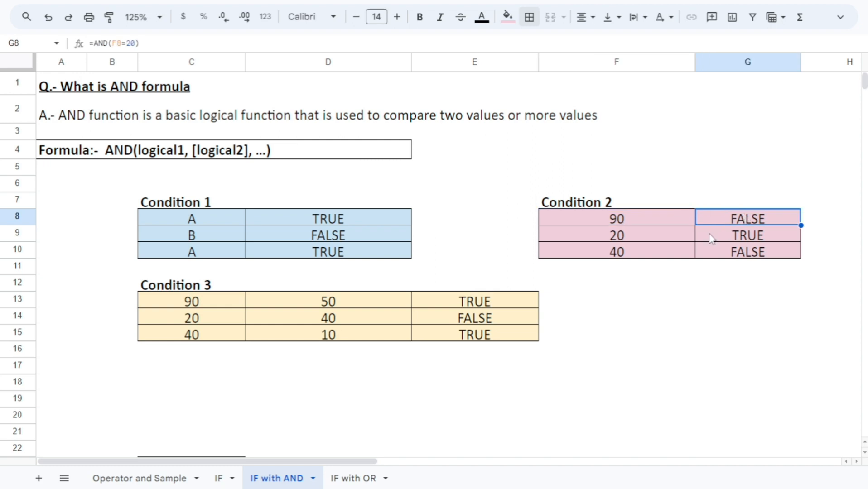
key(F2)
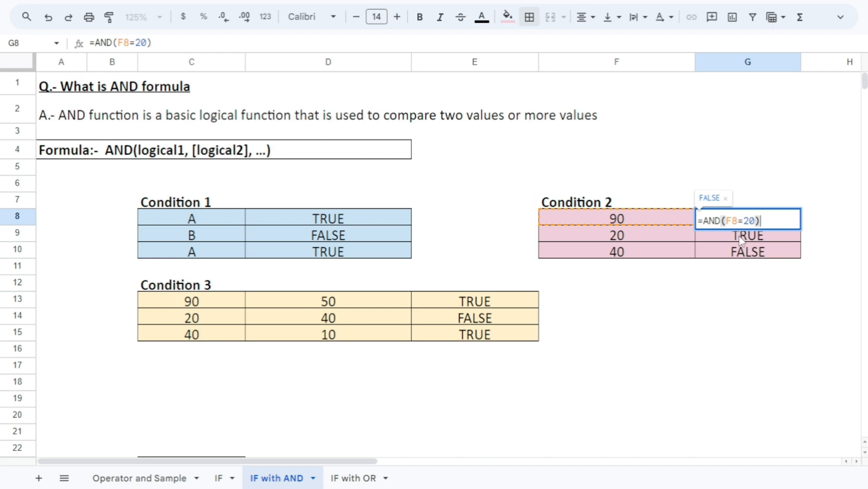
key(Escape)
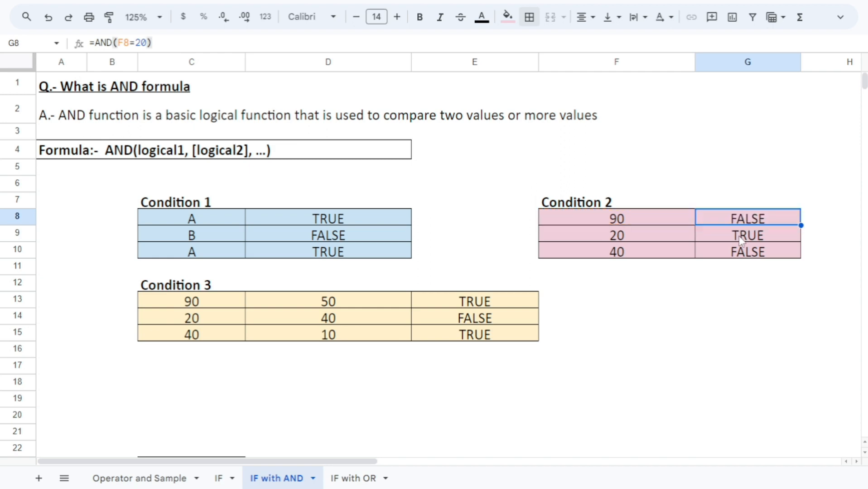
key(F2)
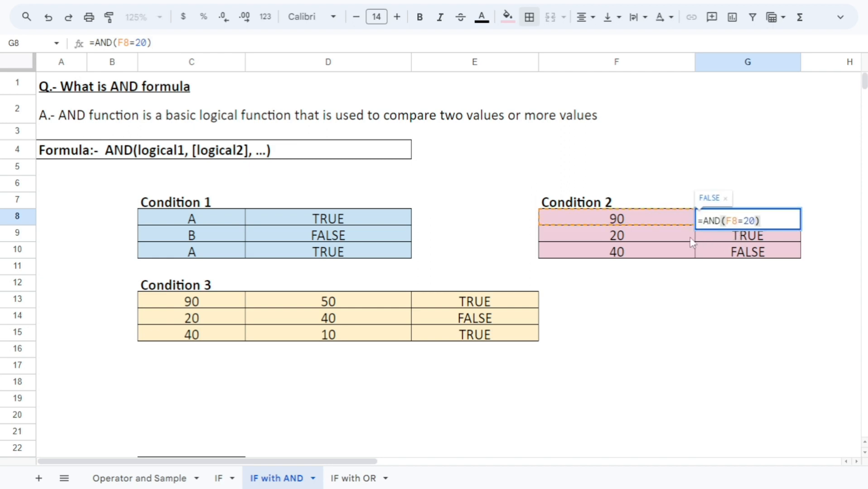
key(Escape)
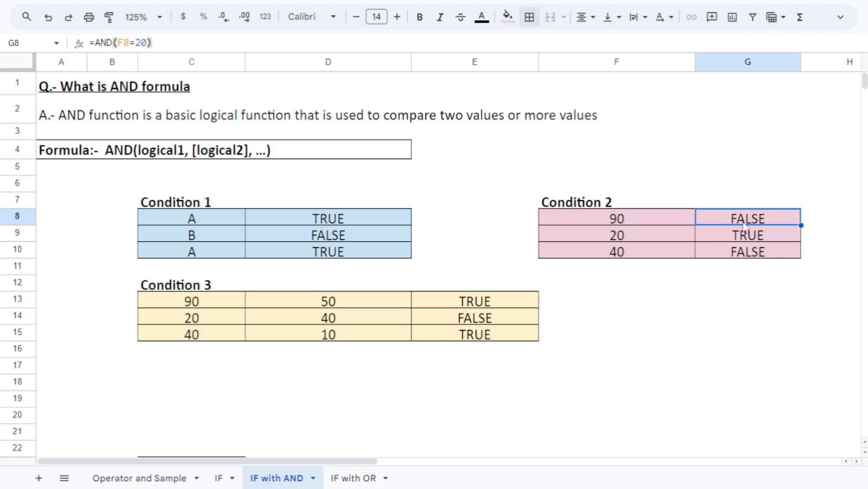
click(641, 222)
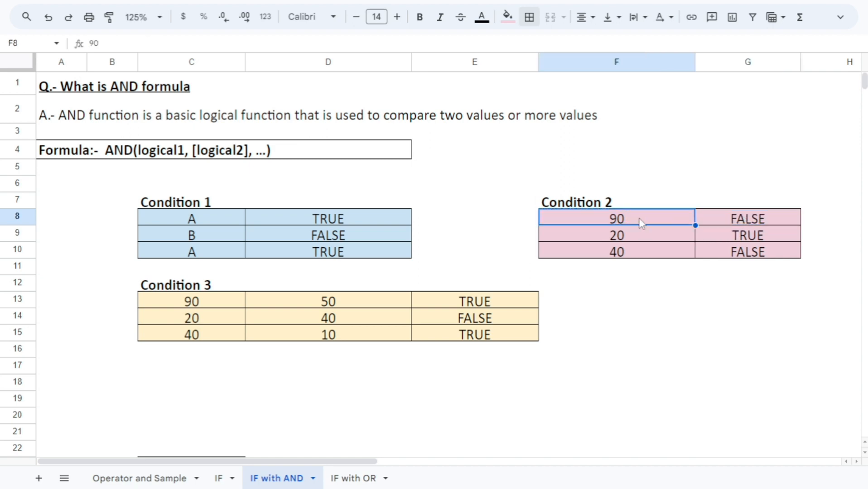
click(738, 220)
click(645, 222)
click(737, 222)
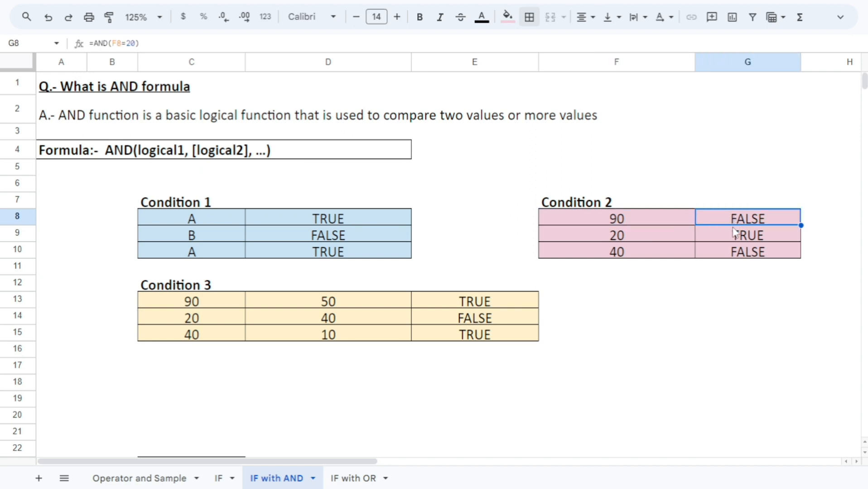
Check the second Condition 2 formula in G9 against the number in F9
click(662, 242)
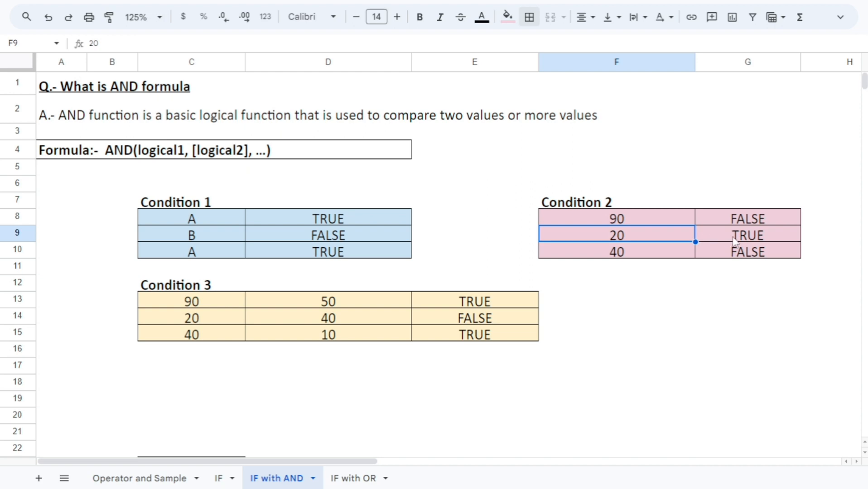
click(735, 241)
click(671, 236)
click(751, 235)
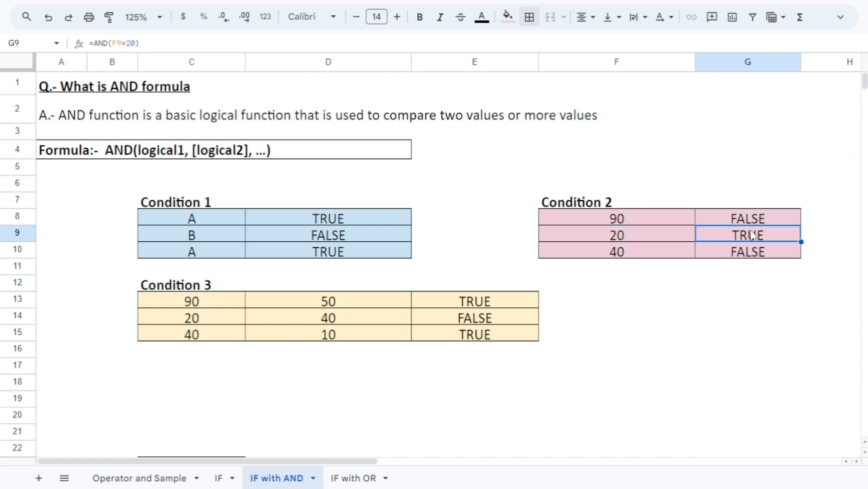
Check the third Condition 2 AND formula in G10 against the number in F10
click(661, 234)
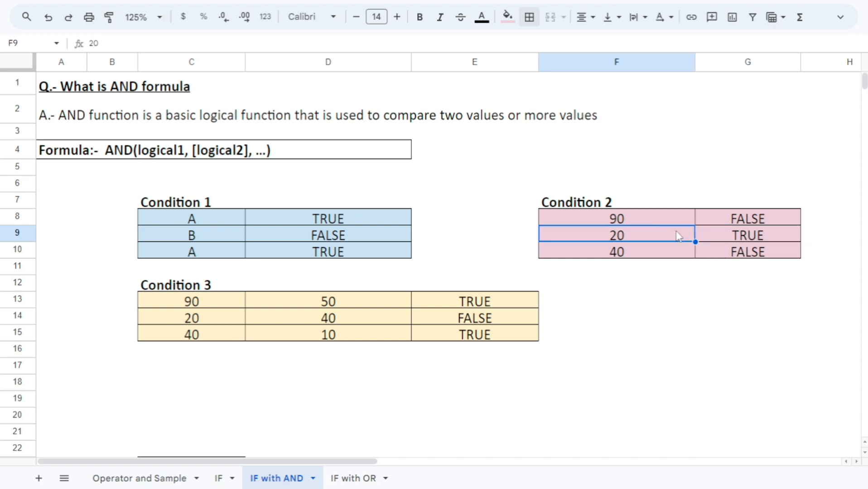
click(671, 257)
click(717, 251)
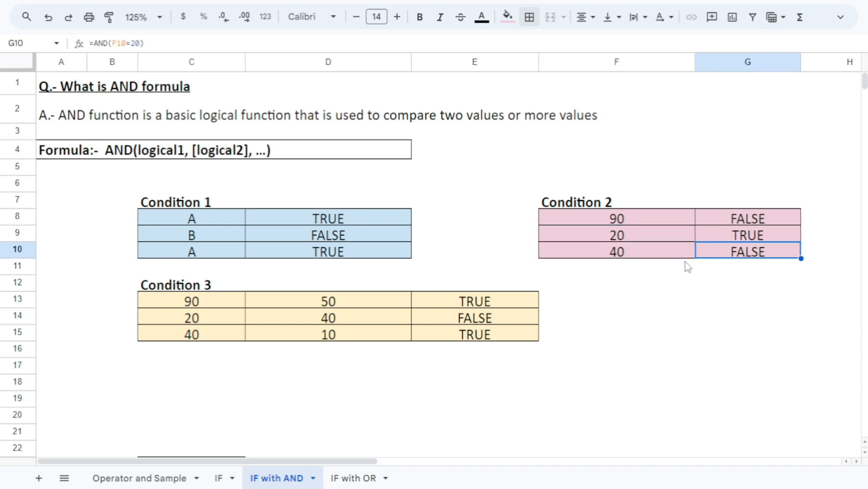
click(657, 254)
click(741, 253)
Examine the Condition 3 AND formula in E13 and how it compares the numbers in C13 and D13
click(215, 304)
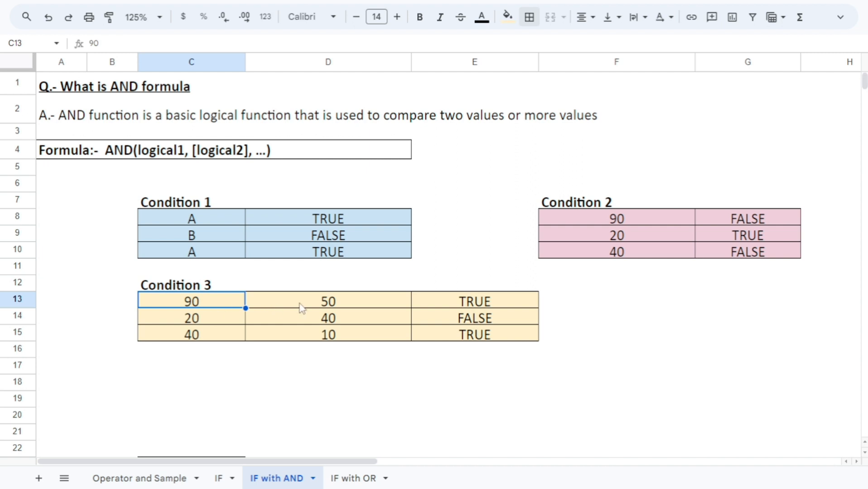
click(315, 299)
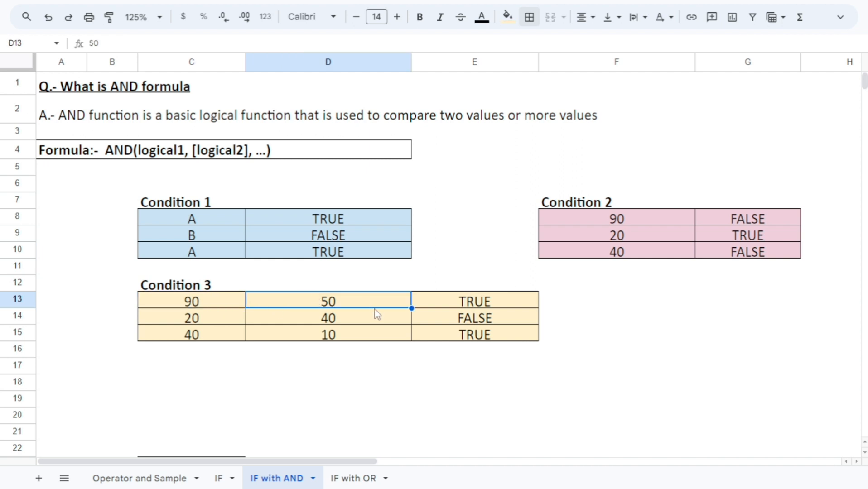
click(468, 306)
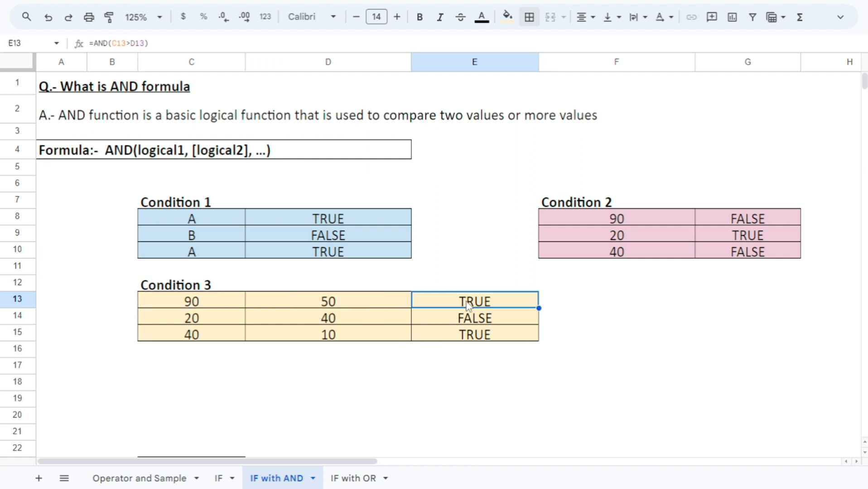
double_click(472, 305)
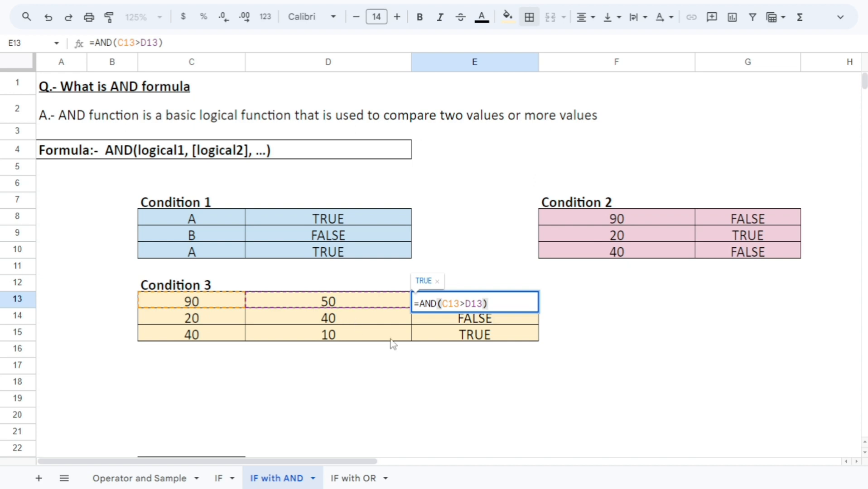
key(Escape)
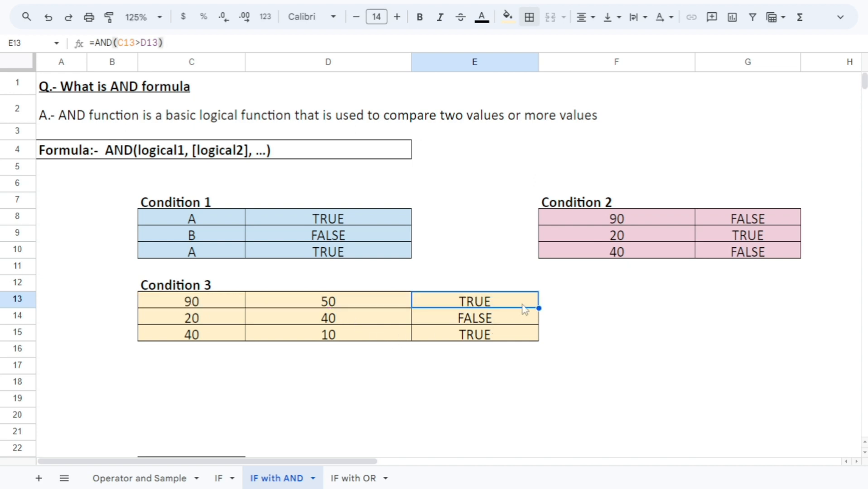
click(220, 302)
click(309, 302)
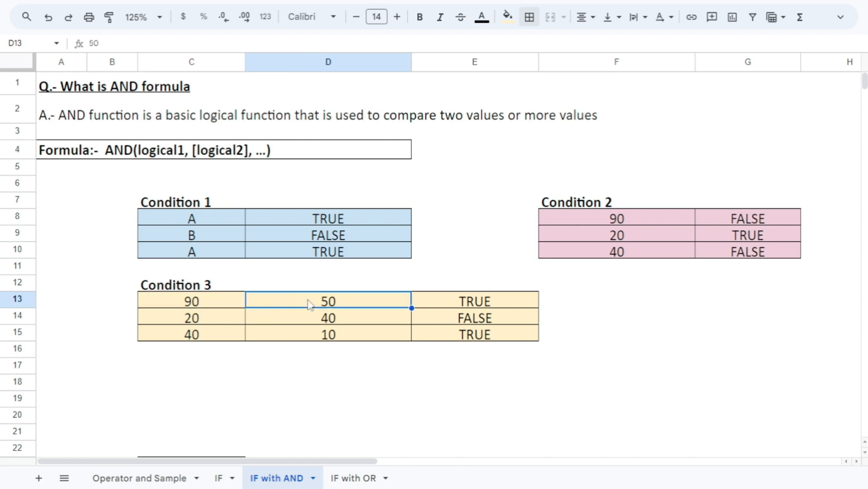
click(469, 304)
Compare the numbers in C14 and D14 with the Condition 3 AND formula in E14
click(221, 320)
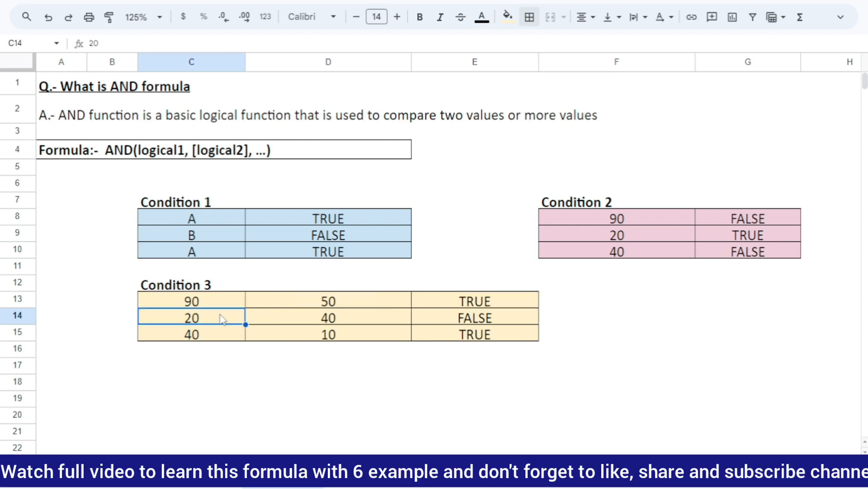
click(287, 322)
click(217, 319)
click(312, 325)
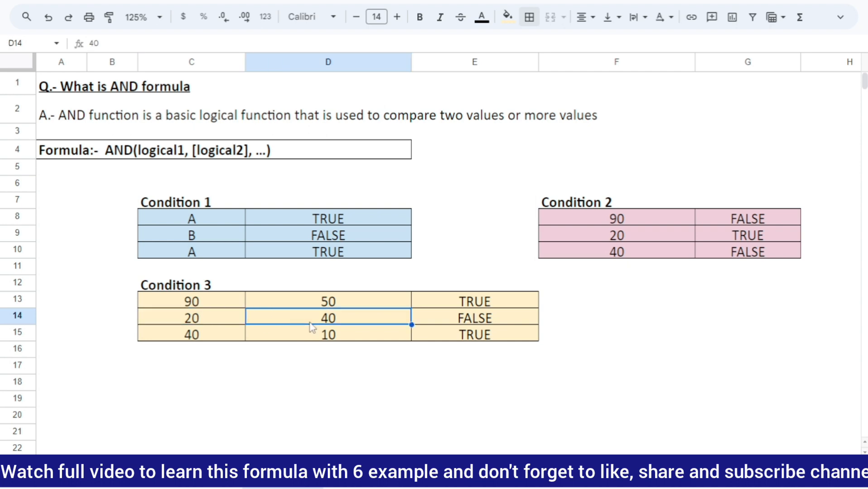
click(468, 320)
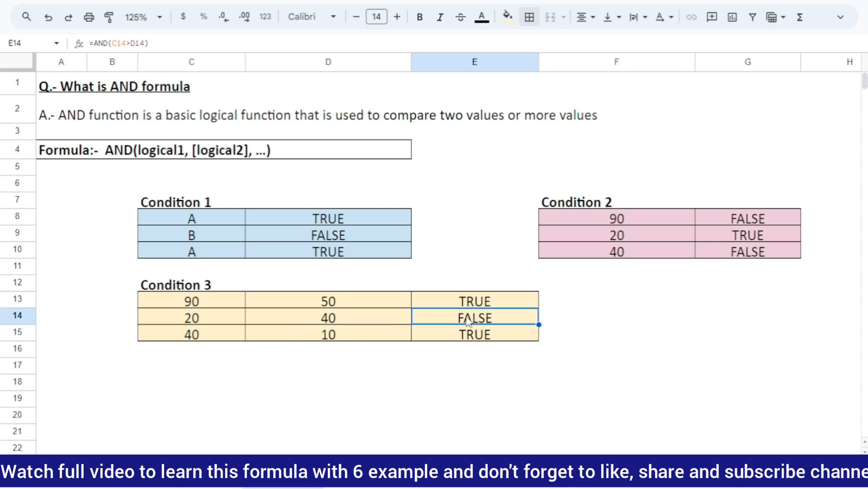
Compare the numbers in C15 and D15 with the Condition 3 AND formula in E15
click(215, 339)
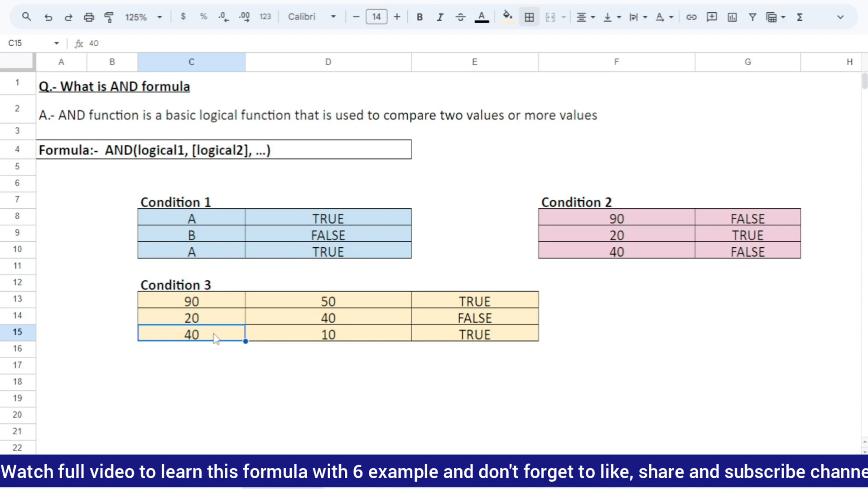
click(309, 338)
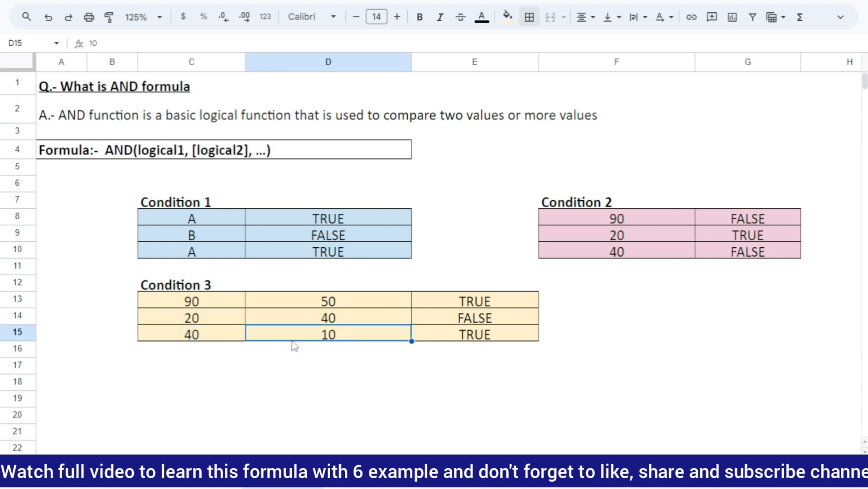
click(465, 341)
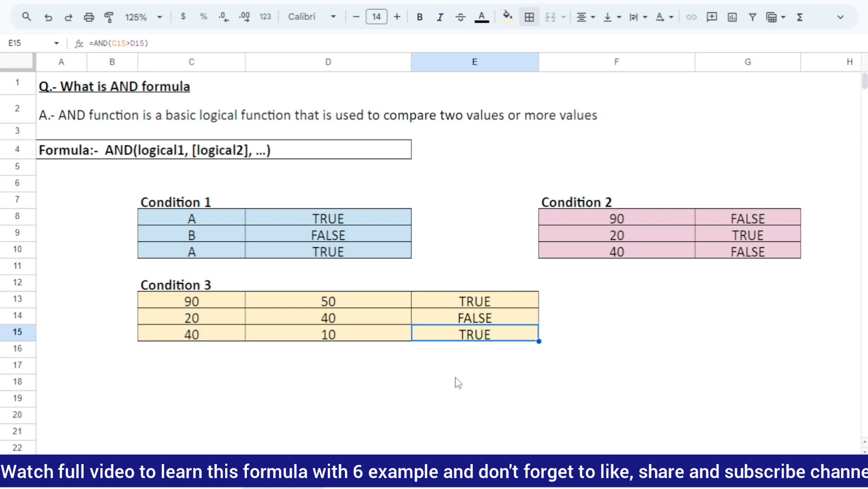
click(401, 370)
click(459, 355)
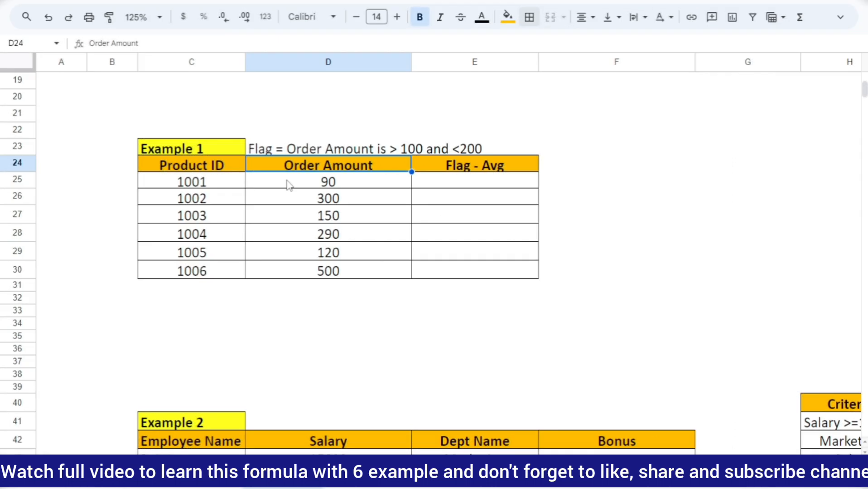
Go to Example 1 and review its Product ID and Order Amount columns
click(287, 181)
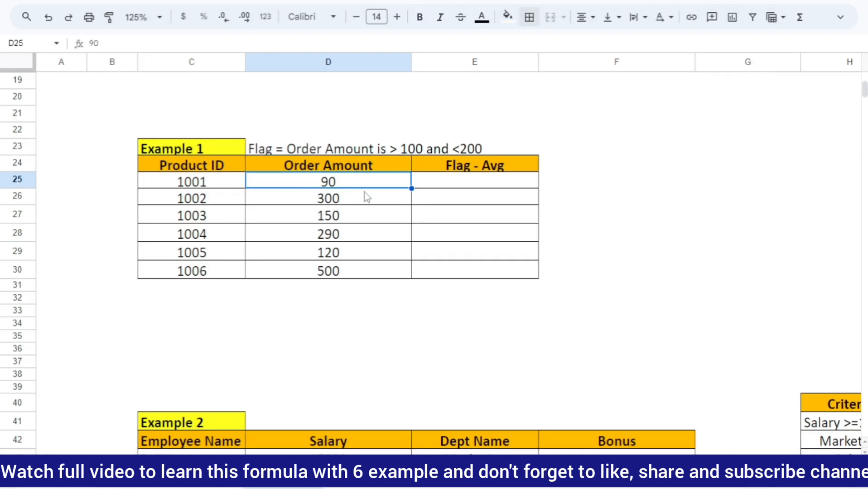
click(213, 182)
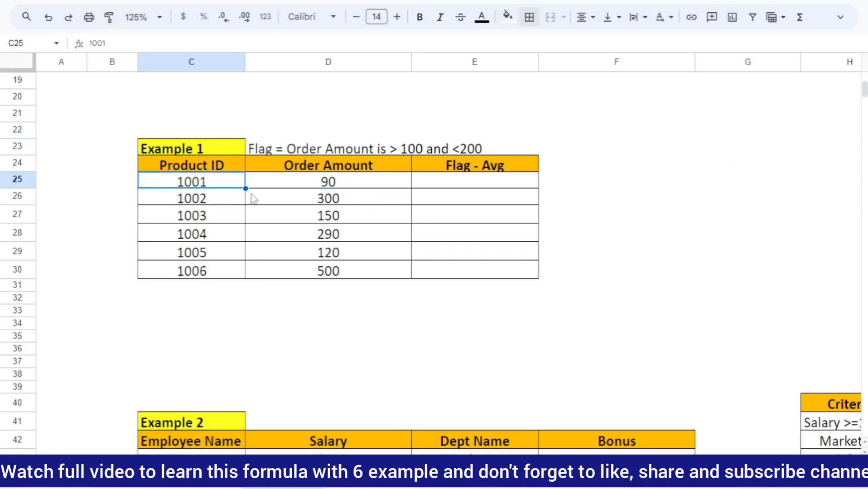
click(314, 181)
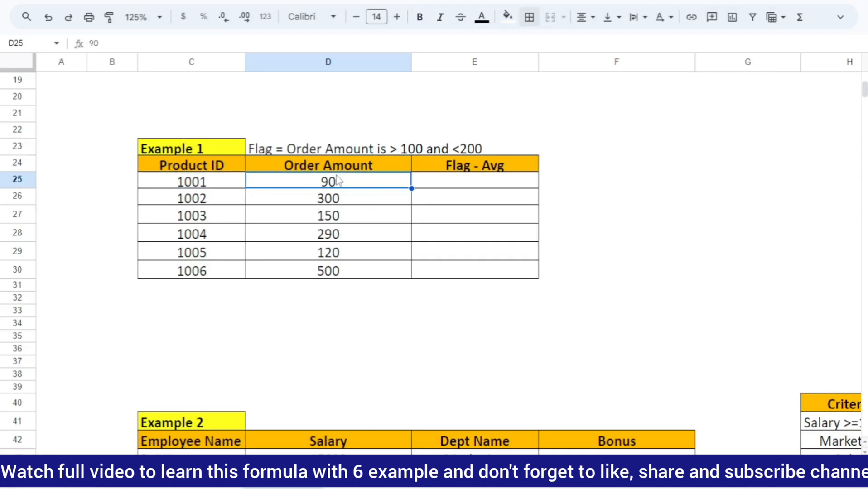
click(222, 185)
drag(222, 169, 245, 281)
drag(337, 168, 342, 277)
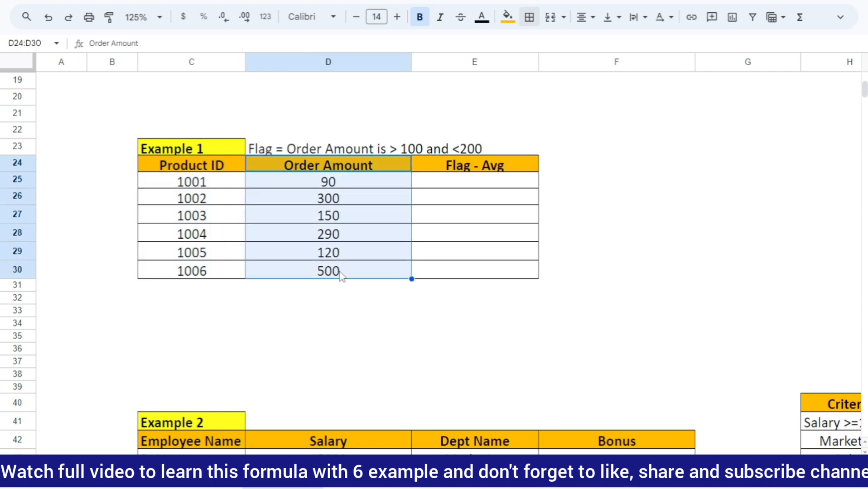
Slightly increase the height of Example 1's header row, row 24
click(487, 169)
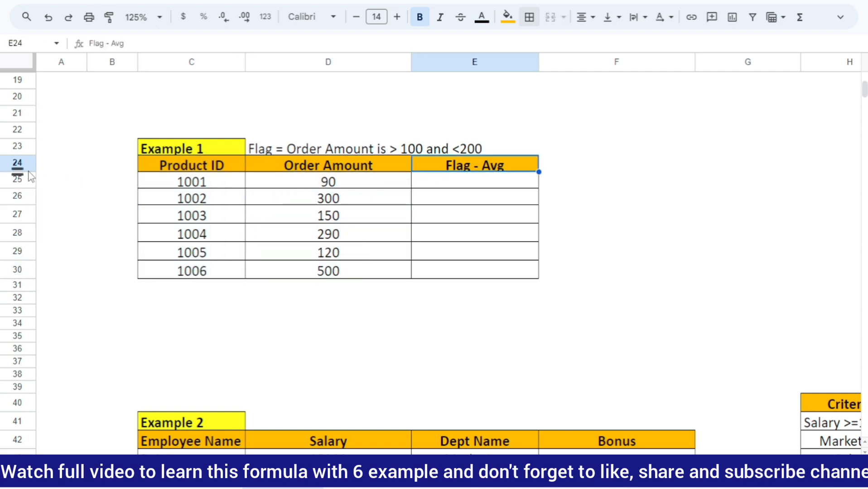
drag(17, 172, 17, 174)
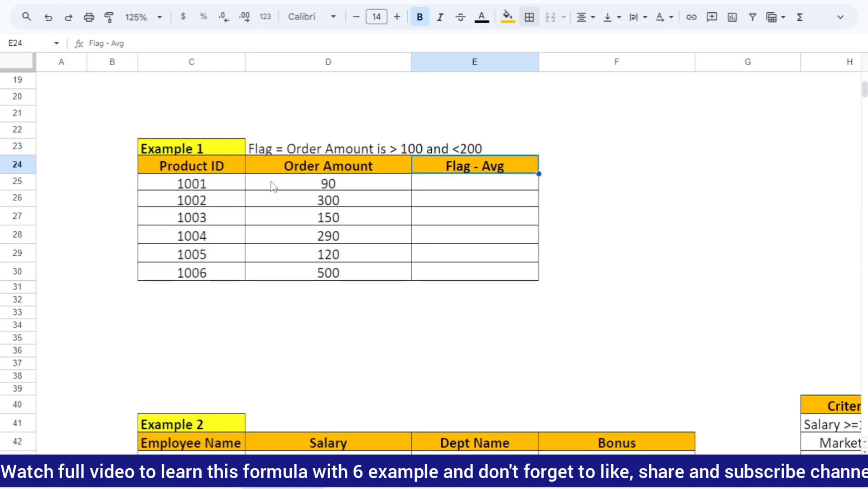
Read the flag rule in D23 and relate it to the Order Amount in D25 and the flag cell E25
click(339, 184)
click(341, 169)
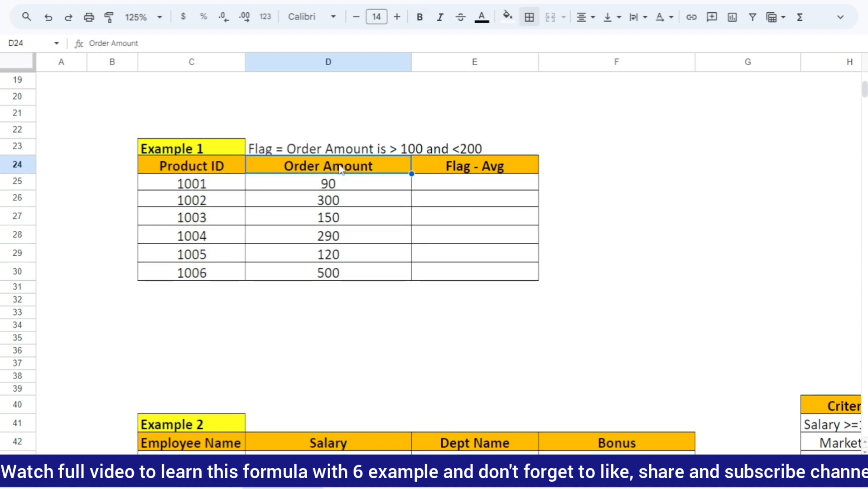
click(283, 154)
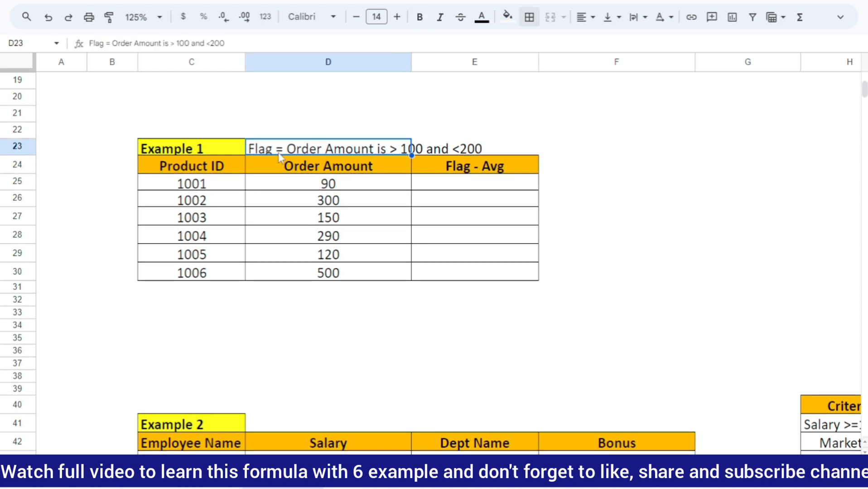
click(442, 189)
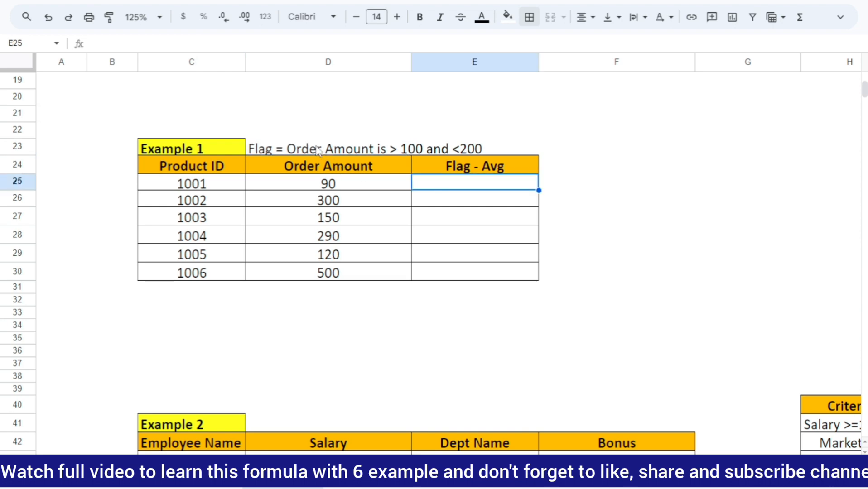
click(376, 189)
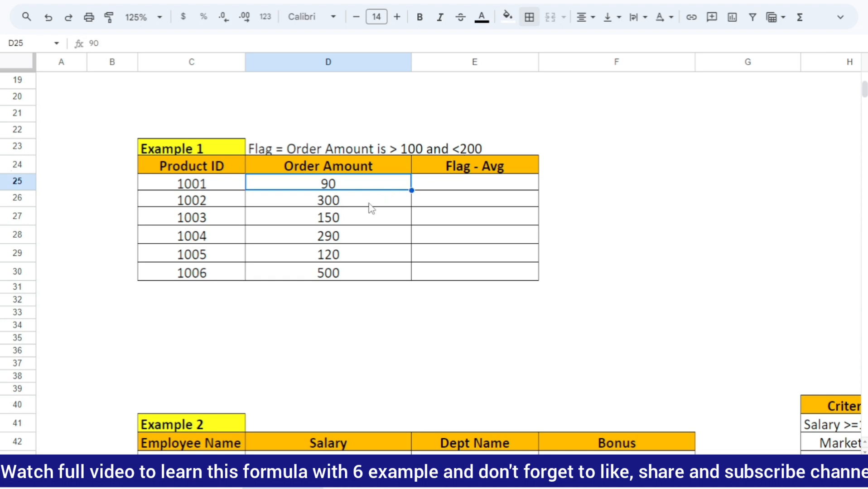
click(473, 188)
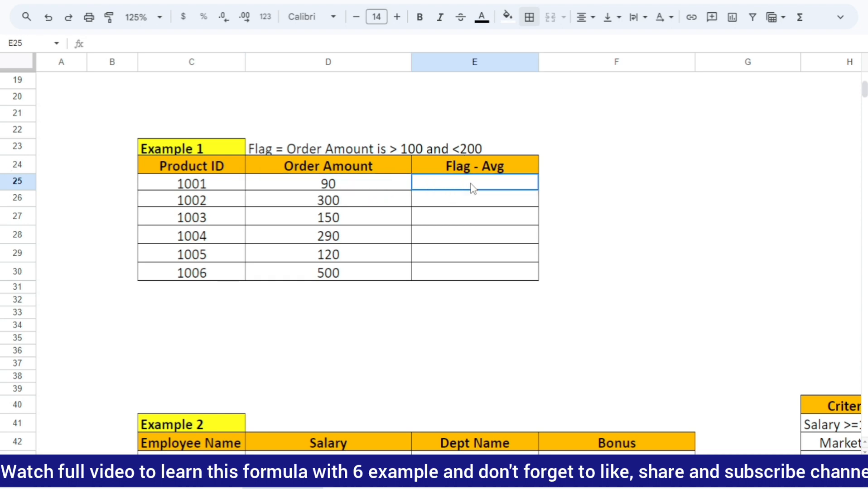
Review the Flag - Avg cells E25:E30 alongside the Order Amounts in D25:D30 that the rule tests
drag(472, 188, 472, 281)
click(485, 201)
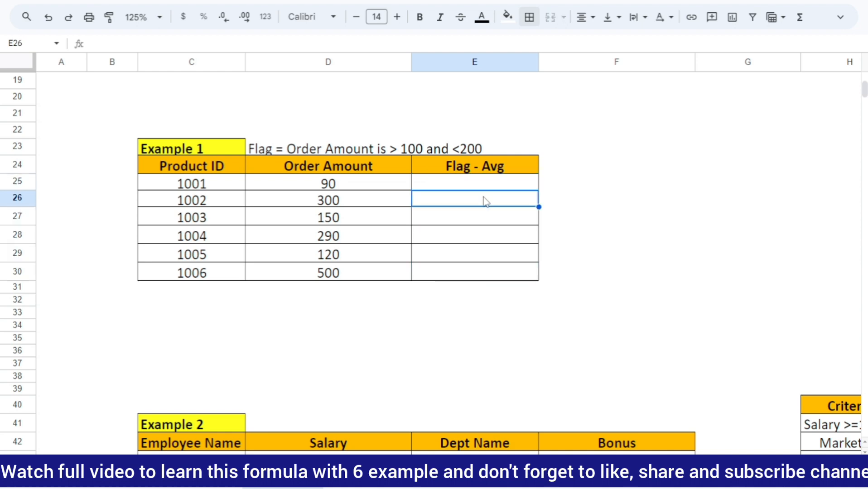
click(473, 178)
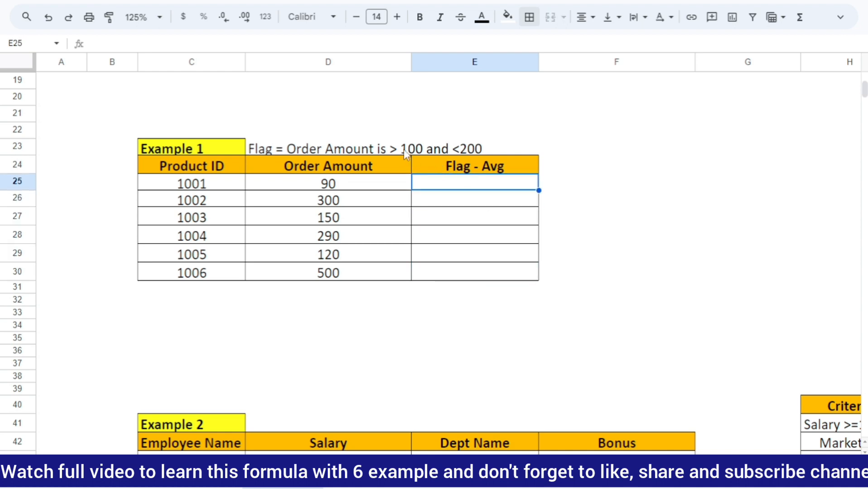
click(345, 188)
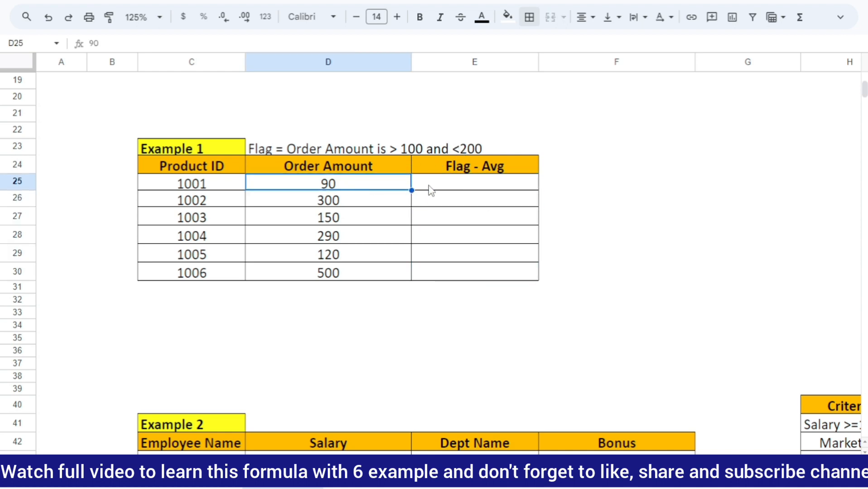
click(452, 191)
drag(390, 185, 388, 270)
drag(478, 186, 475, 278)
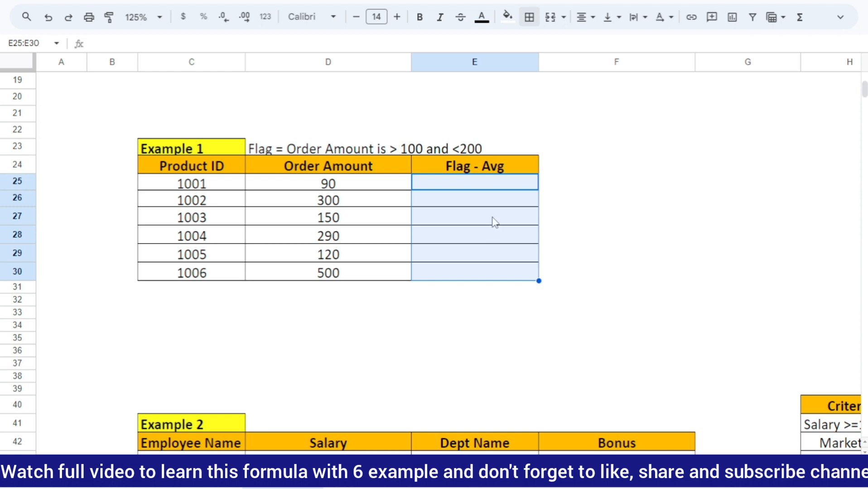
click(565, 186)
Start an IF formula in E25 with a nested AND whose first condition is D25>100
click(481, 187)
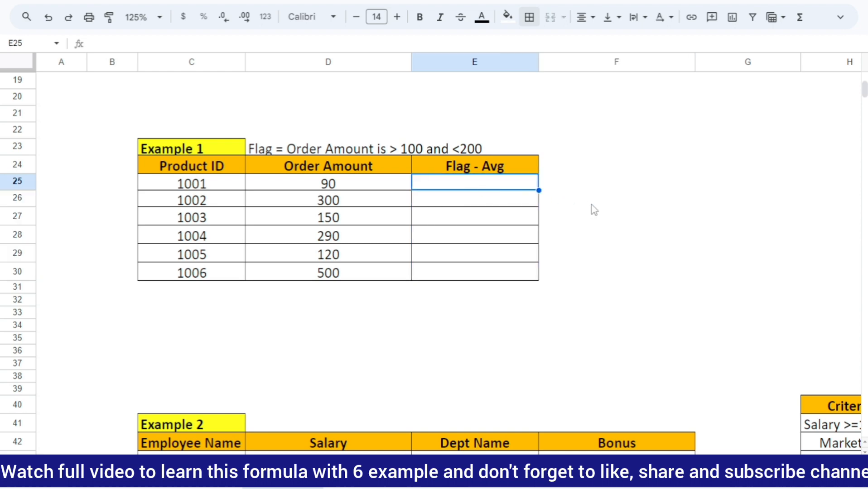
text(=if)
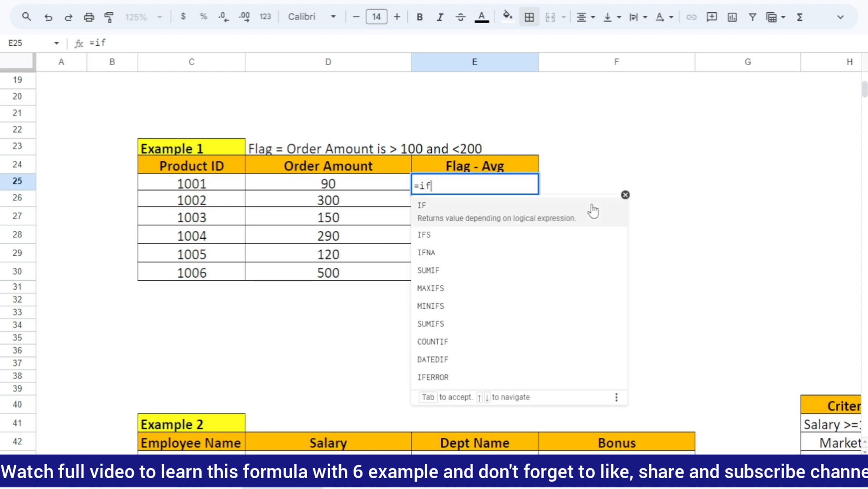
click(593, 211)
text(and)
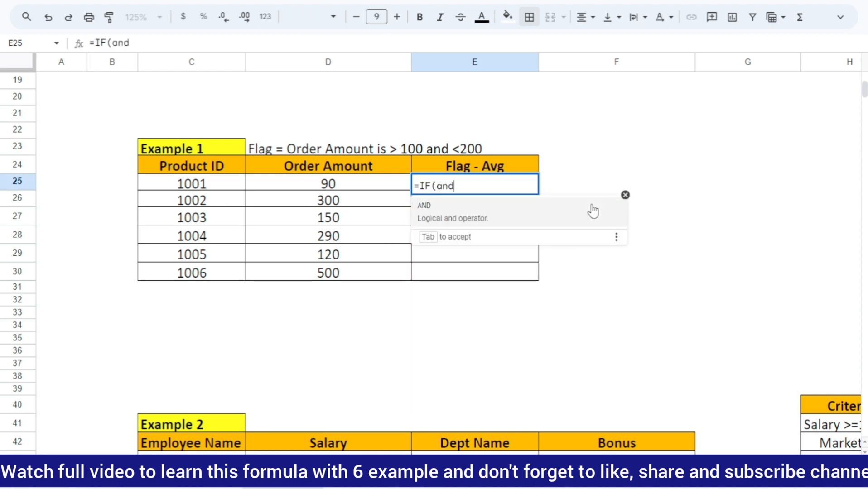
click(593, 211)
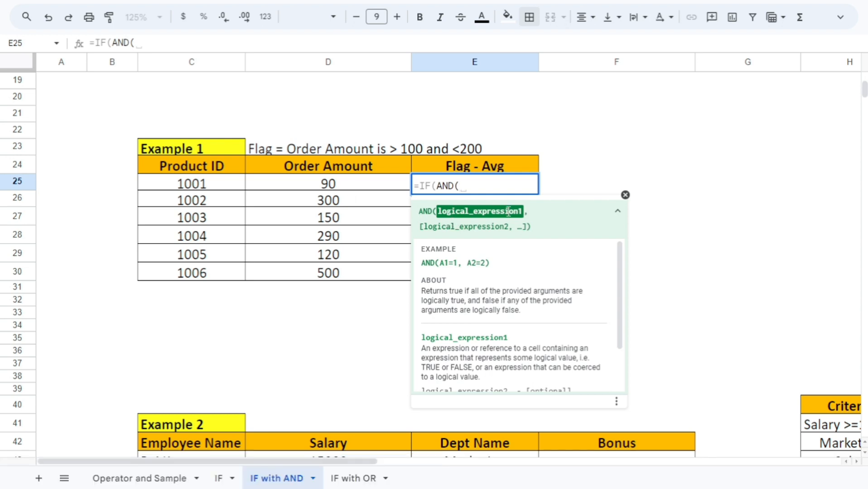
click(329, 184)
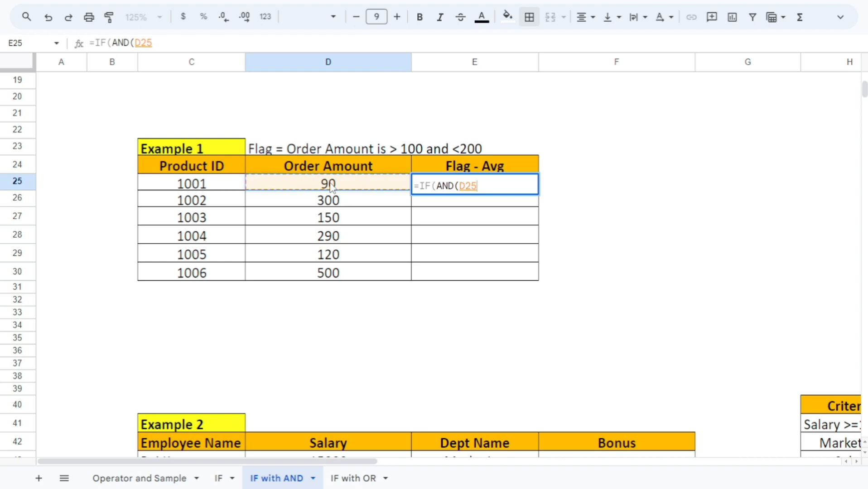
text(>1)
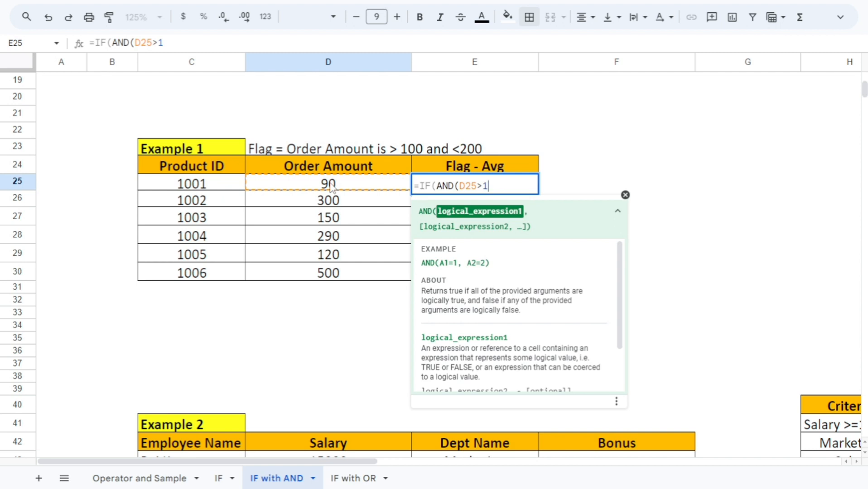
key(BackSpace)
text(100,)
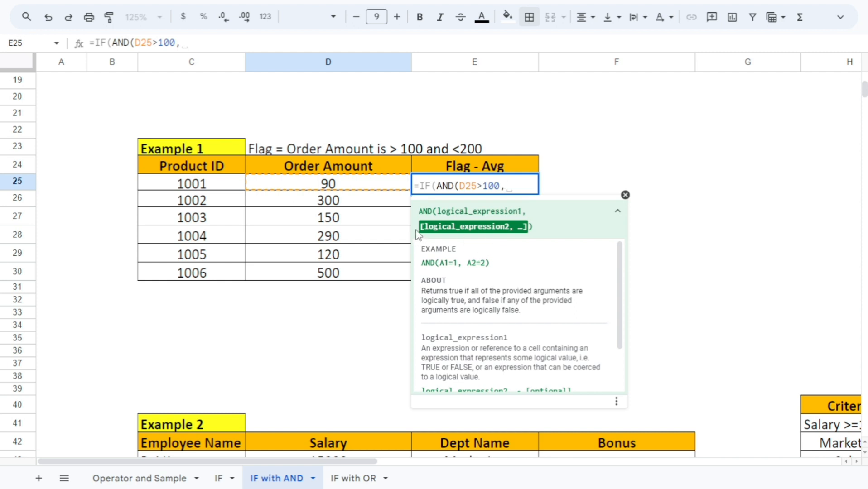
Add D25<200 as the second AND condition and close the AND function
click(337, 186)
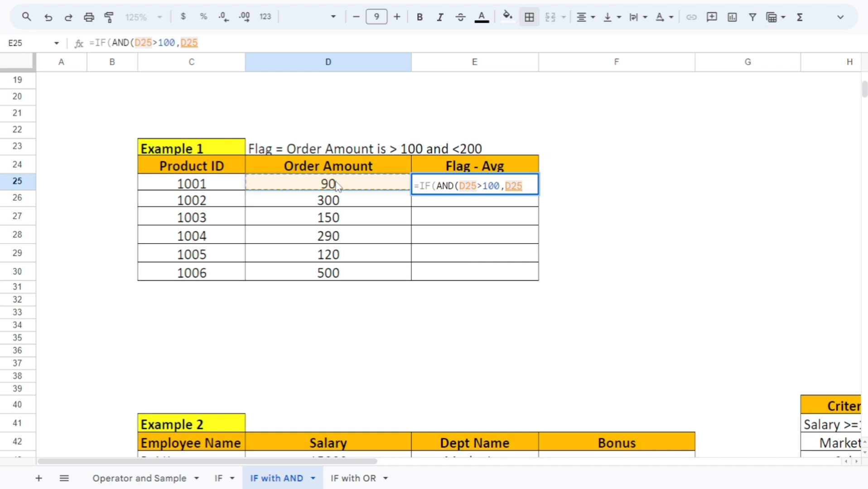
text(<)
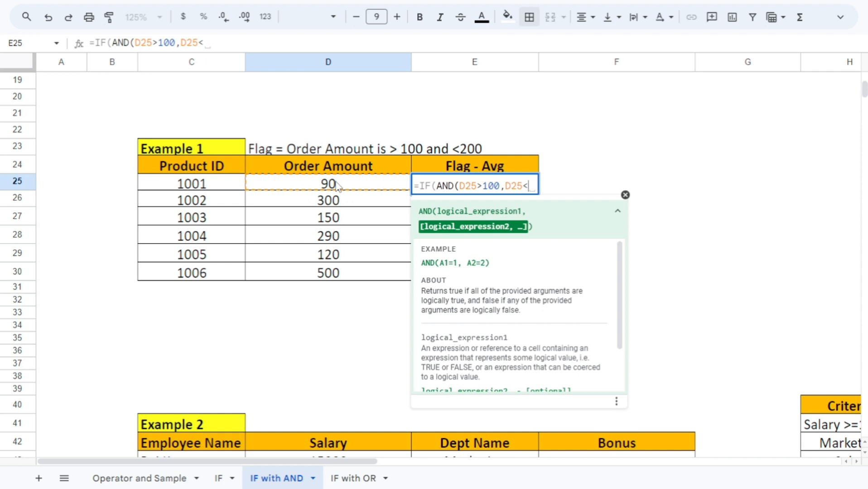
text(200)
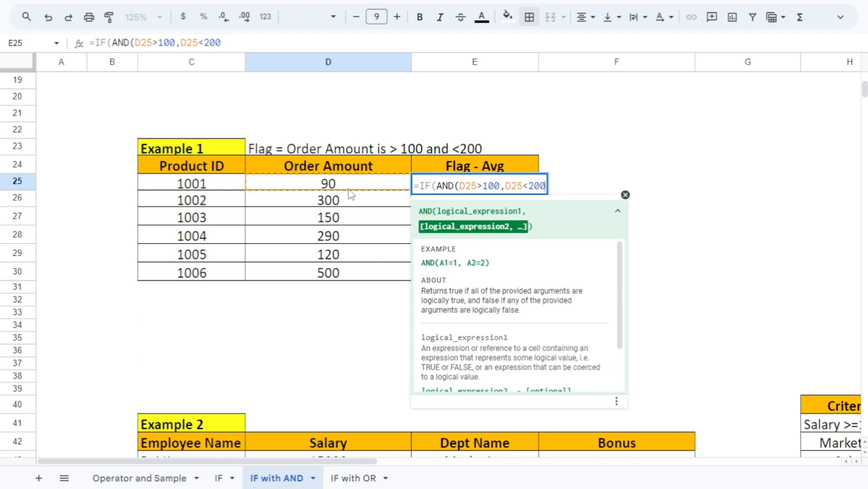
text())
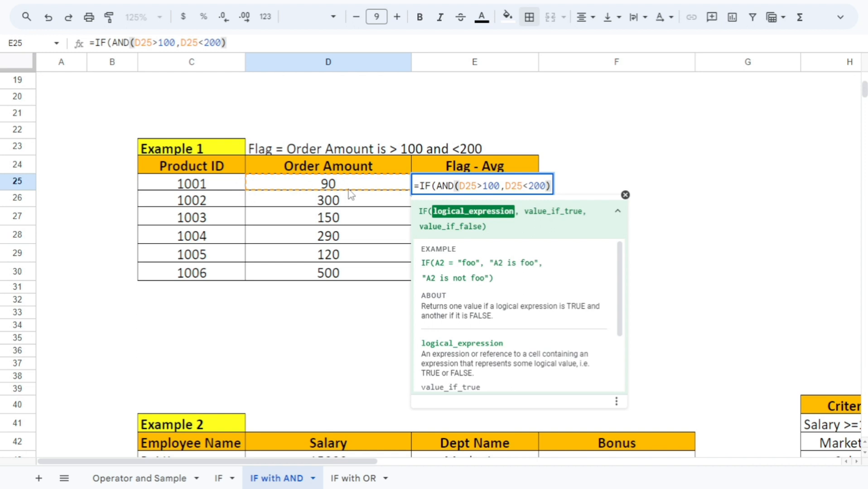
Complete the E25 formula to return "Avg" when true and an empty string "" when false
text(,)
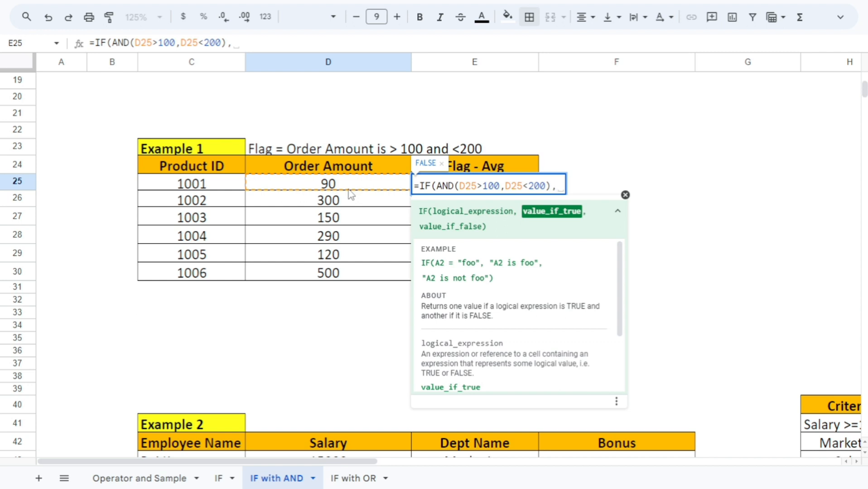
text("Avg")
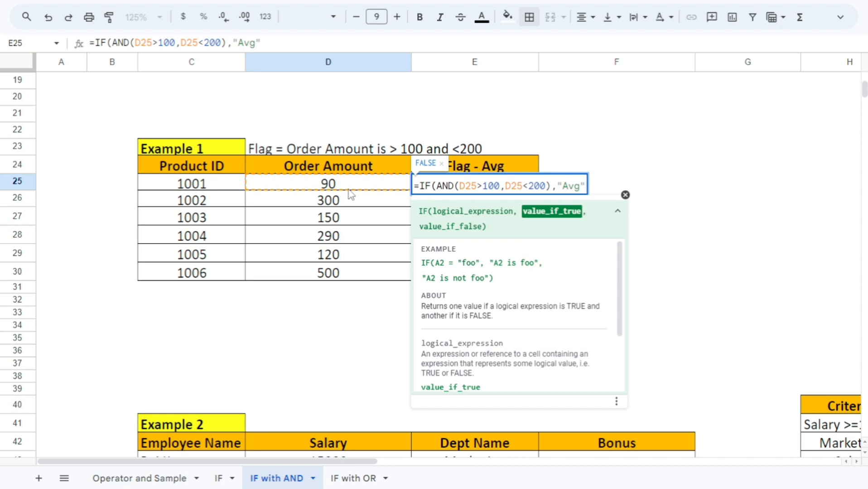
text(,)
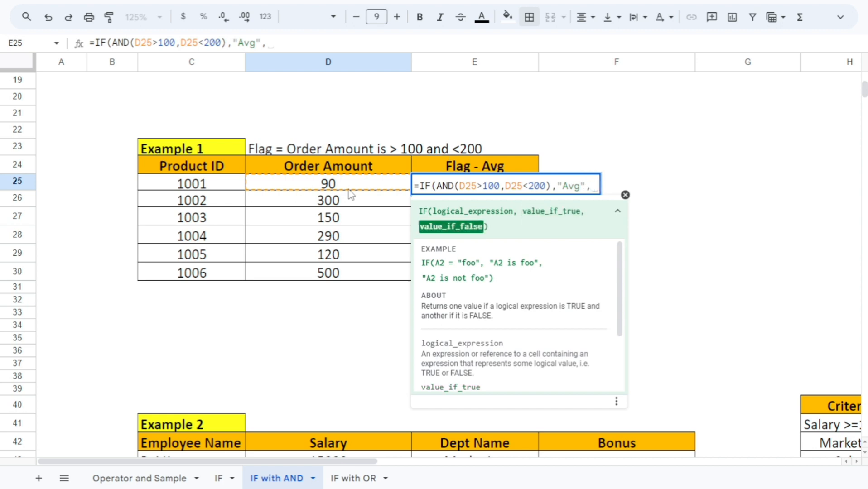
text(""))
key(Return)
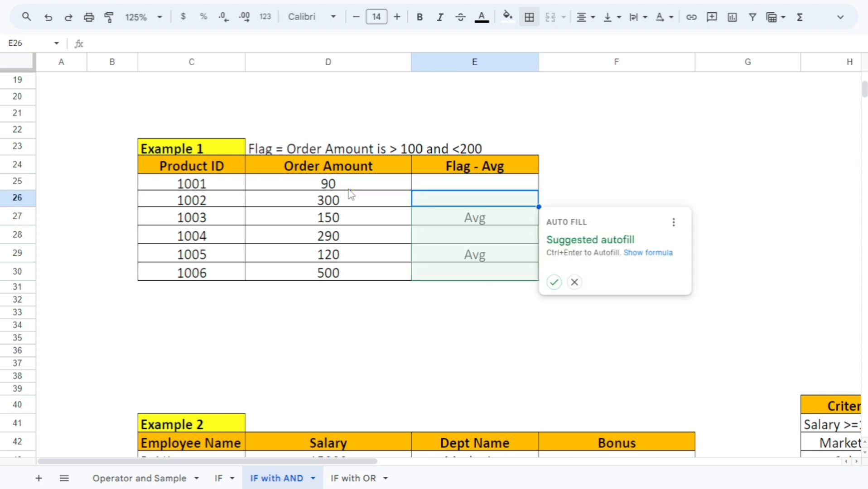
Fill the E25 formula down through E30
key(Up)
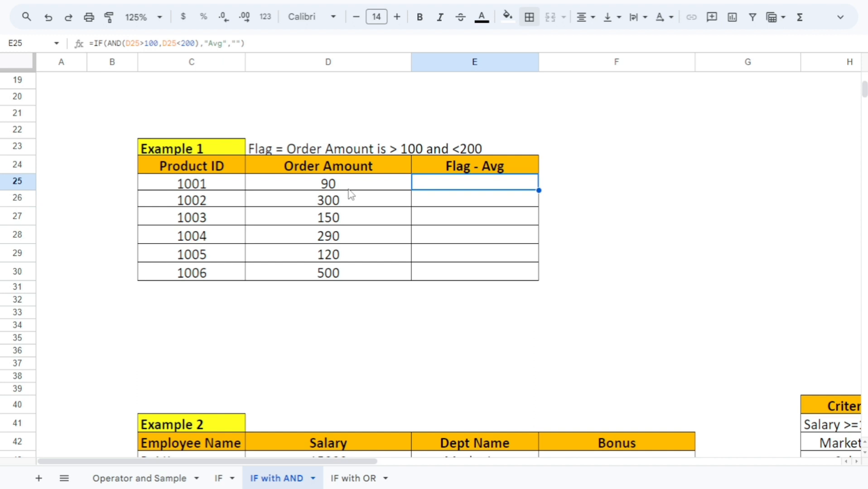
key(shift+Down)
key(shift+Down)
key(shift+Down)
key(shift+Down)
key(shift+Down)
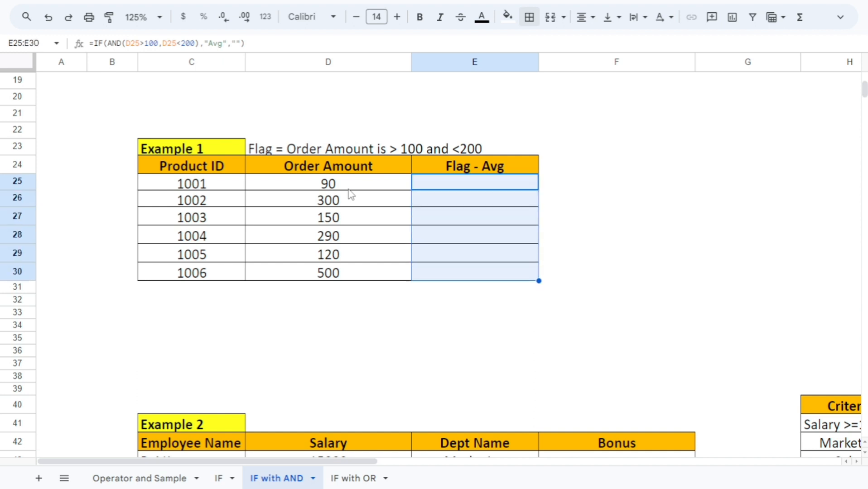
key(ctrl+d)
Compare the Order Amounts in D27 and D29 with their Flag - Avg results to check the flagged rows
key(Down)
key(Down)
key(Left)
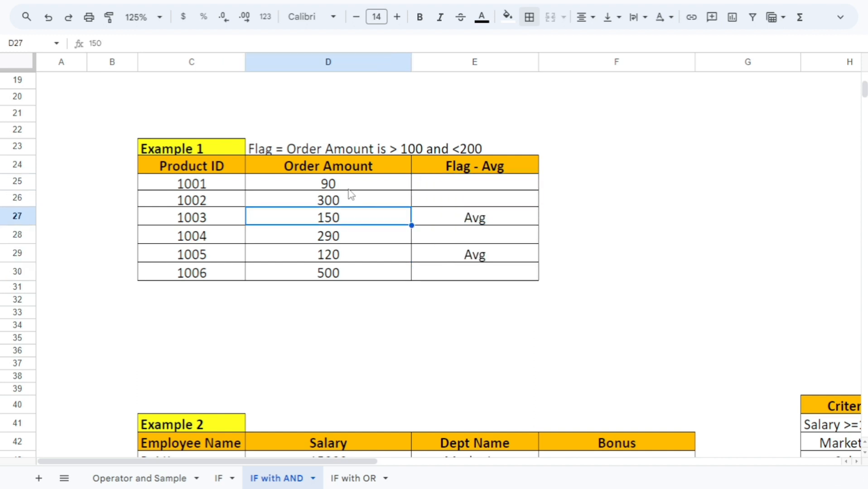
key(Right)
key(Left)
key(Right)
key(Left)
key(Down)
key(Down)
key(Down)
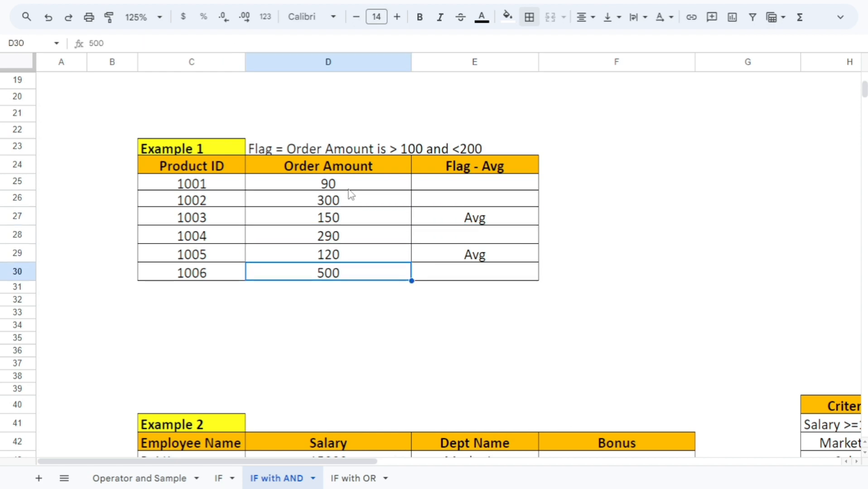
key(Up)
key(Right)
key(Right)
key(Left)
key(Left)
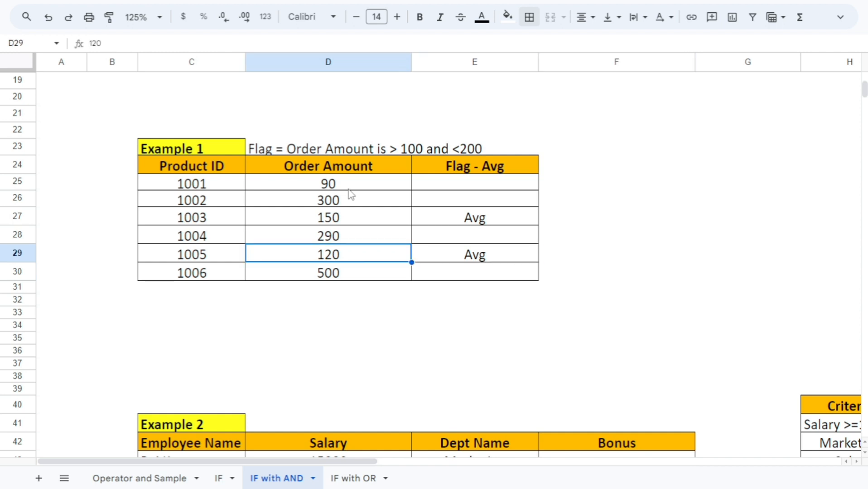
Check the Order Amounts in D25 and D26 against the rule to see why those rows have no flag
click(350, 188)
click(358, 219)
click(362, 188)
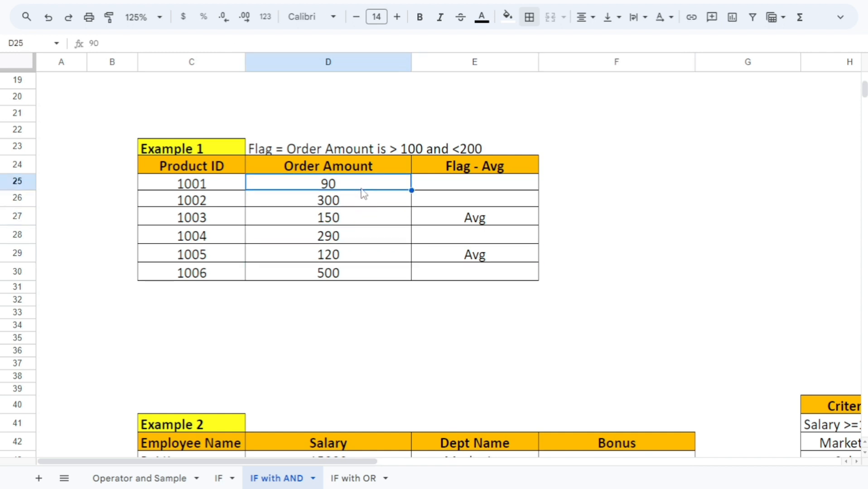
click(357, 205)
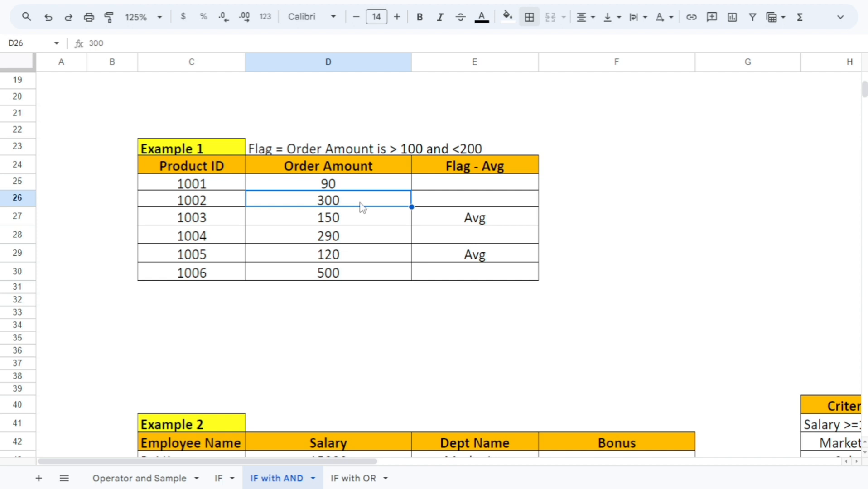
click(463, 190)
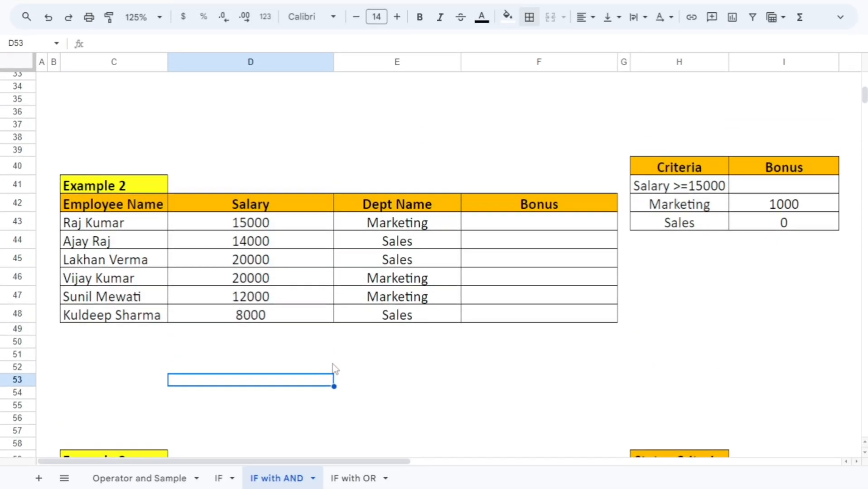
Go to Example 2 and review its Employee Name, Salary, Dept Name and Bonus columns
click(271, 226)
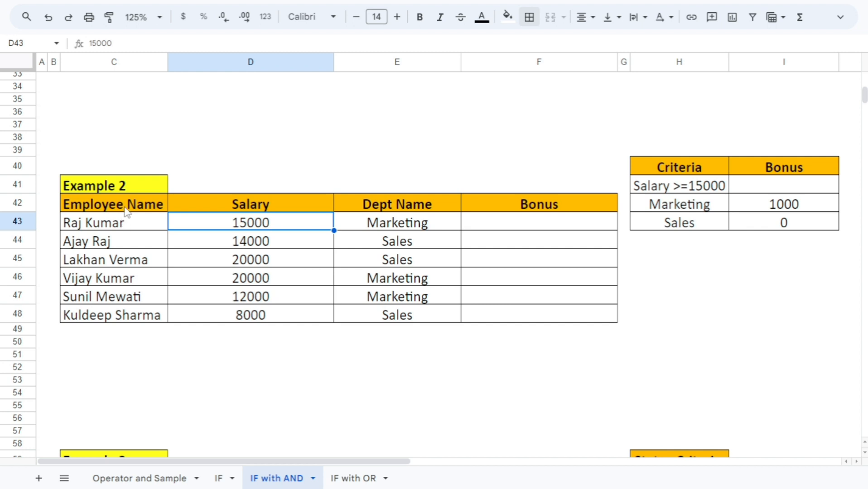
drag(124, 205, 134, 324)
drag(265, 206, 277, 316)
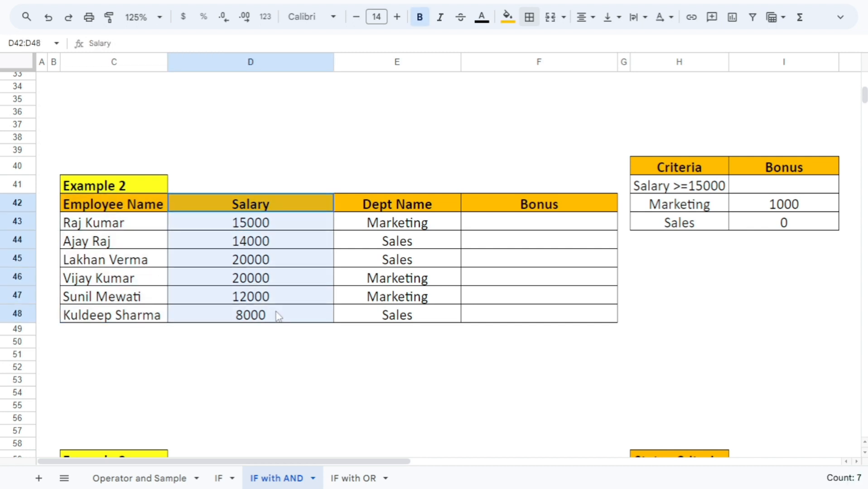
drag(407, 208, 402, 308)
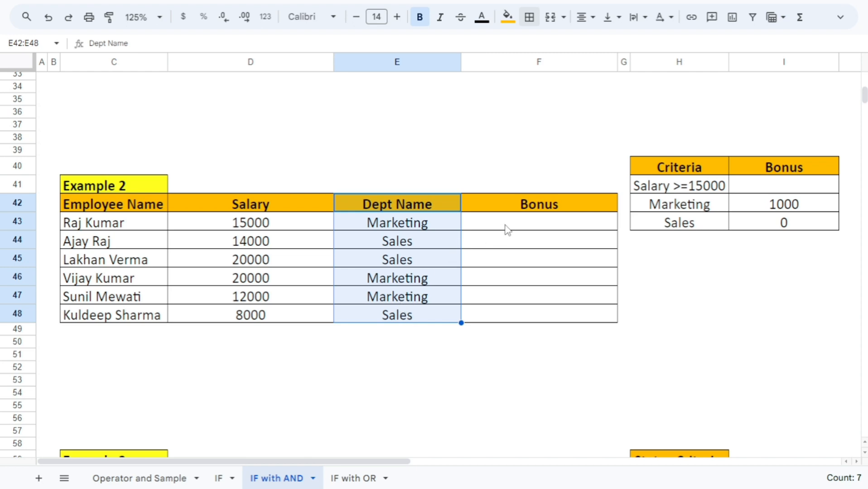
drag(516, 209, 518, 319)
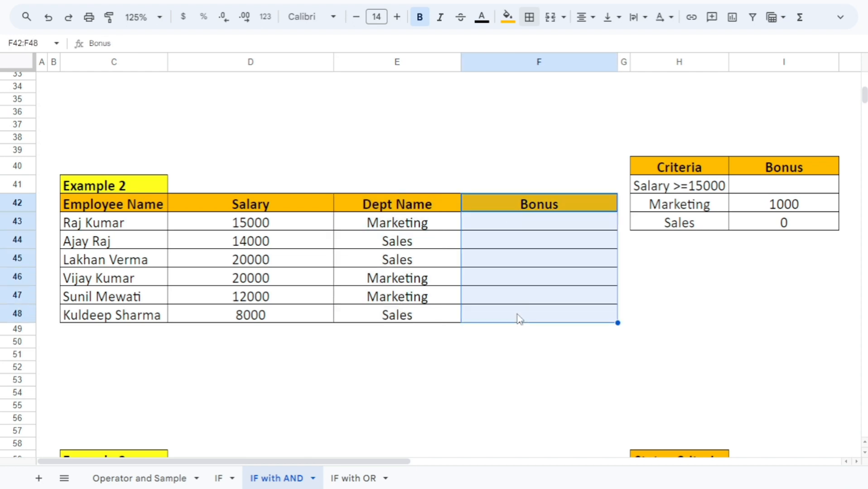
click(443, 258)
Read the criteria table H40:I43 and relate the salary criterion in H41 to the Salary column
drag(674, 169, 756, 227)
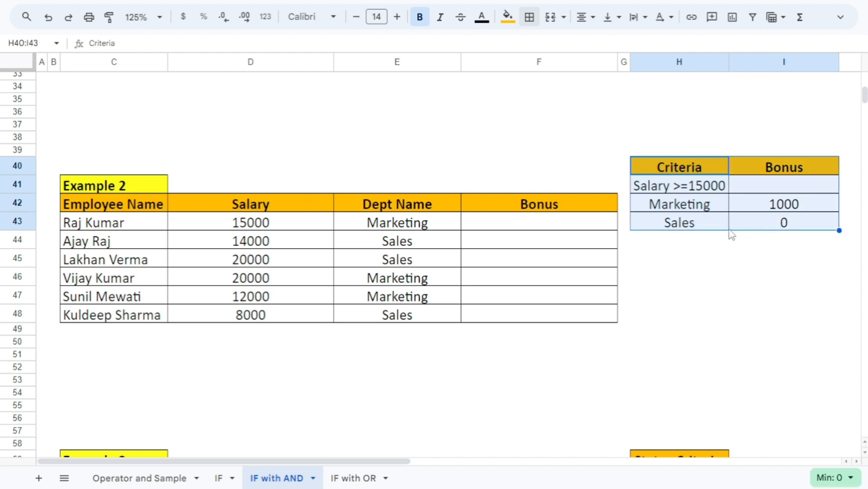
click(678, 240)
click(668, 190)
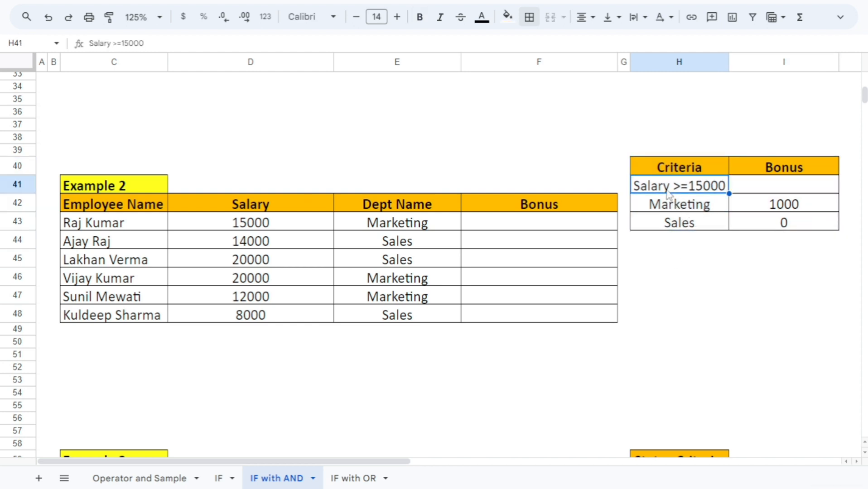
click(281, 208)
drag(281, 221, 273, 312)
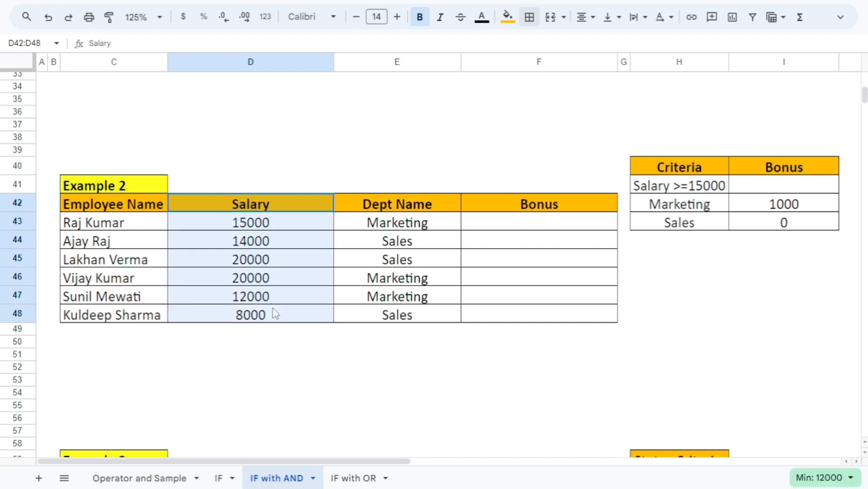
click(704, 190)
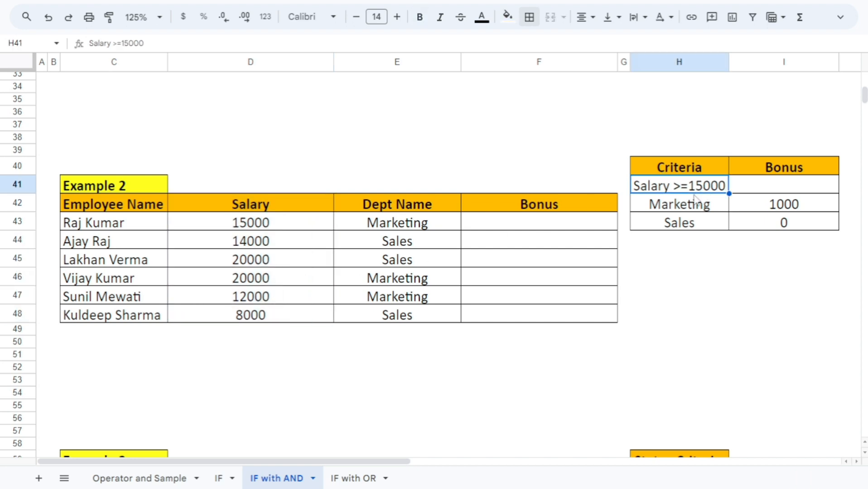
click(261, 211)
click(268, 243)
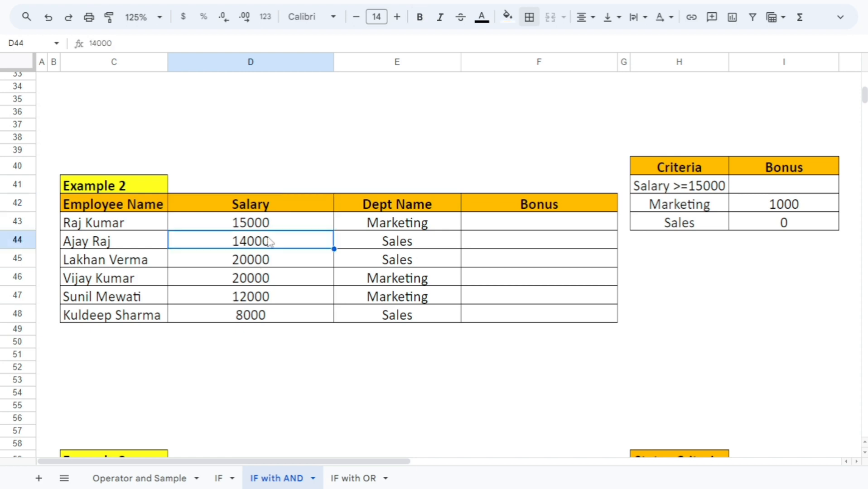
Read the Marketing and Sales criteria in H42:H43 with their bonus amounts
click(674, 208)
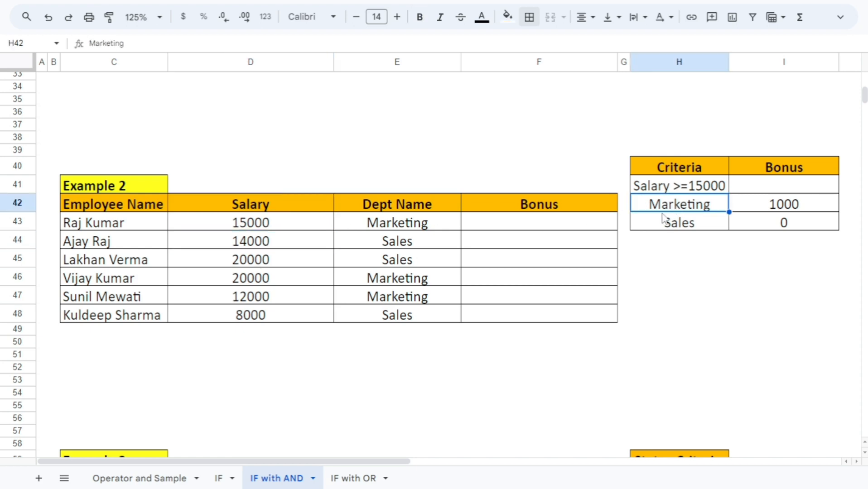
click(784, 210)
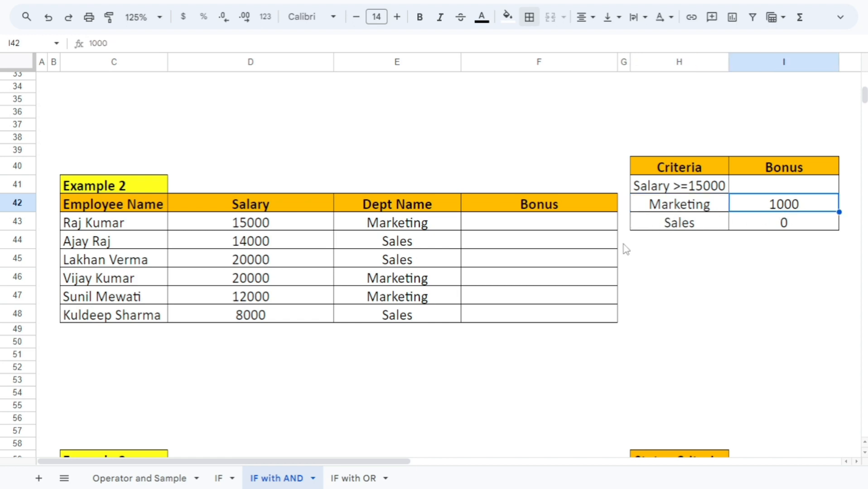
click(692, 227)
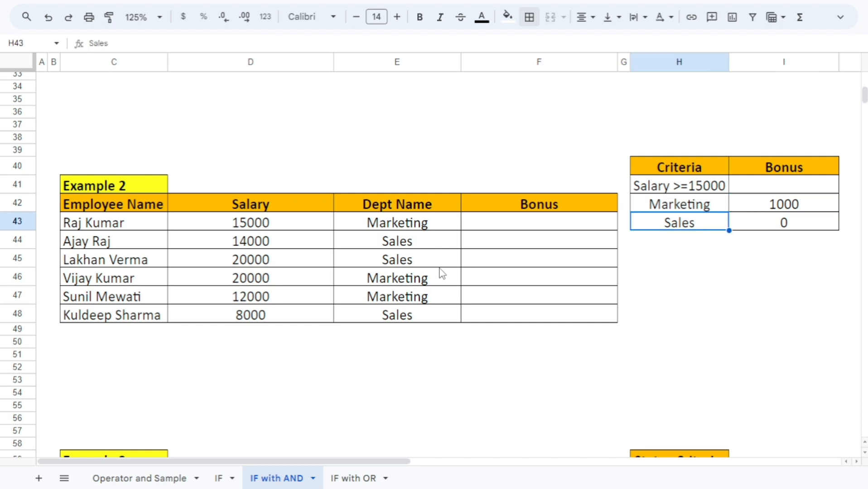
Start an IF formula with a nested AND in Bonus cell F43, using D43>15000 as the first condition
click(811, 225)
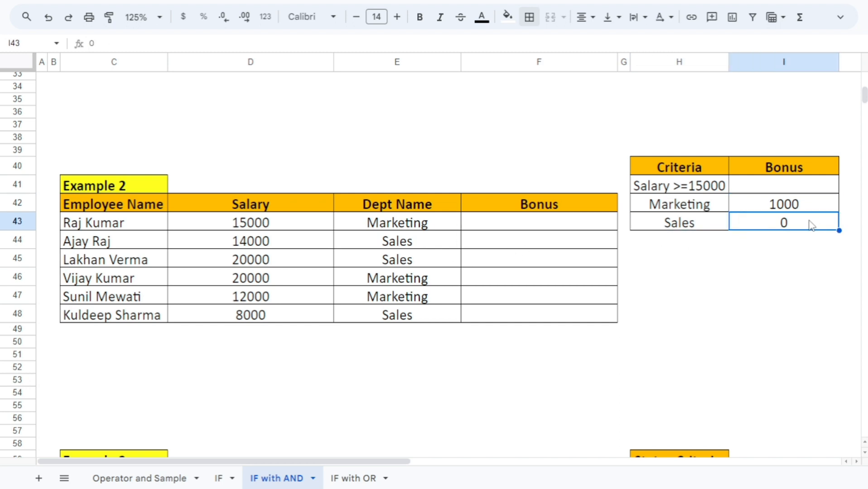
click(534, 229)
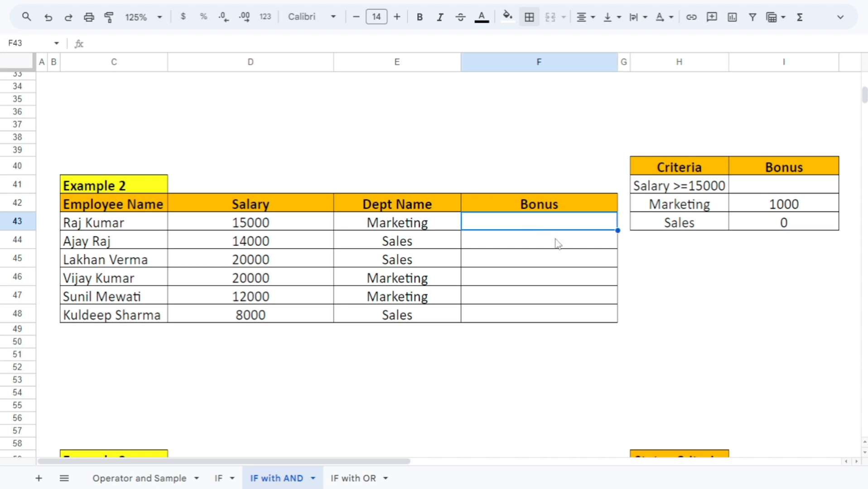
text(=)
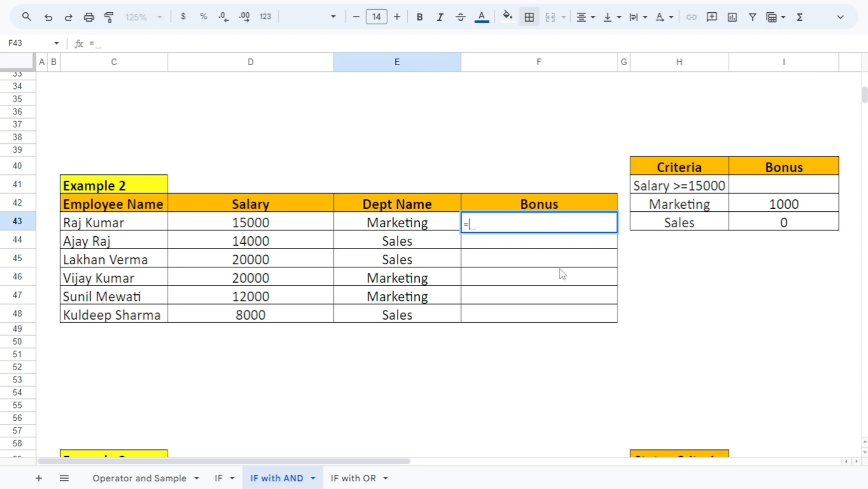
text(if)
key(Tab)
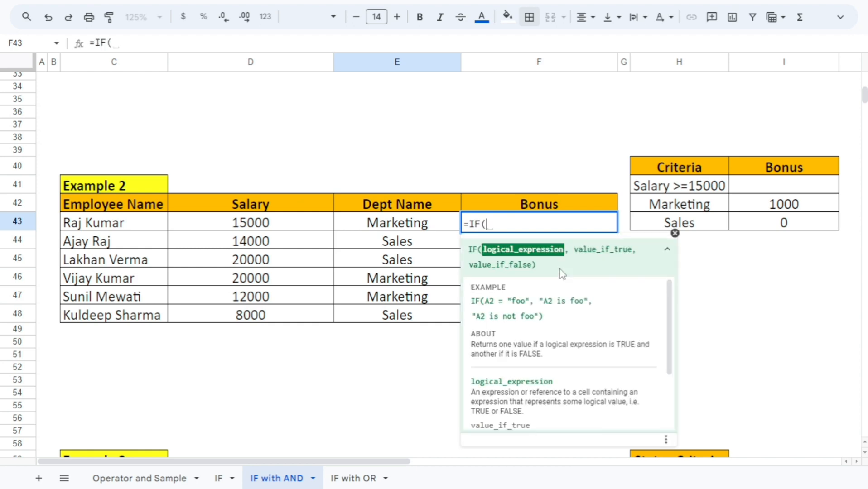
text(and)
key(Tab)
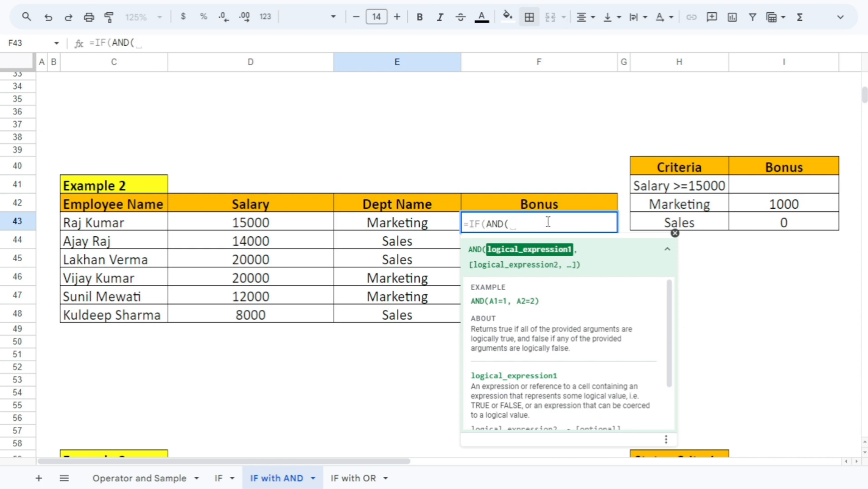
click(263, 222)
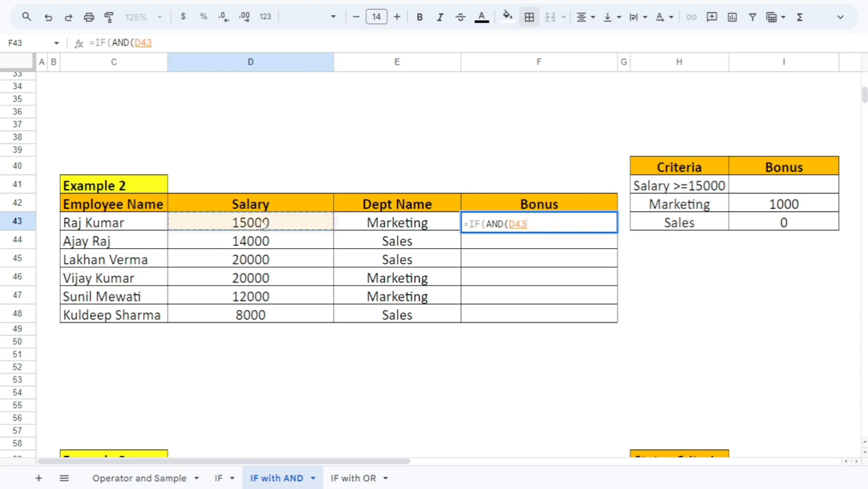
text(>1)
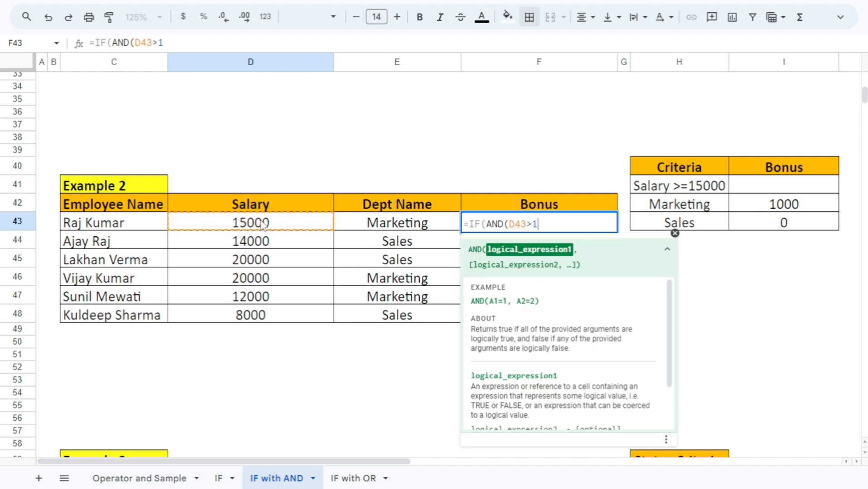
text(5000)
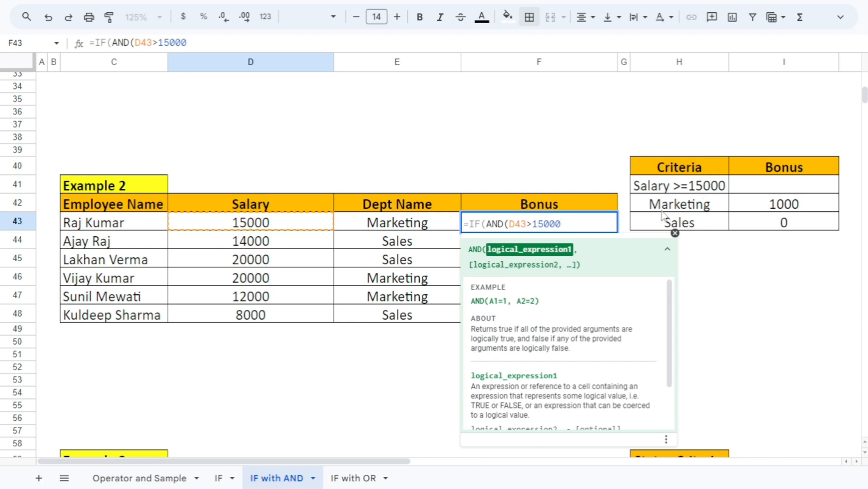
text(,)
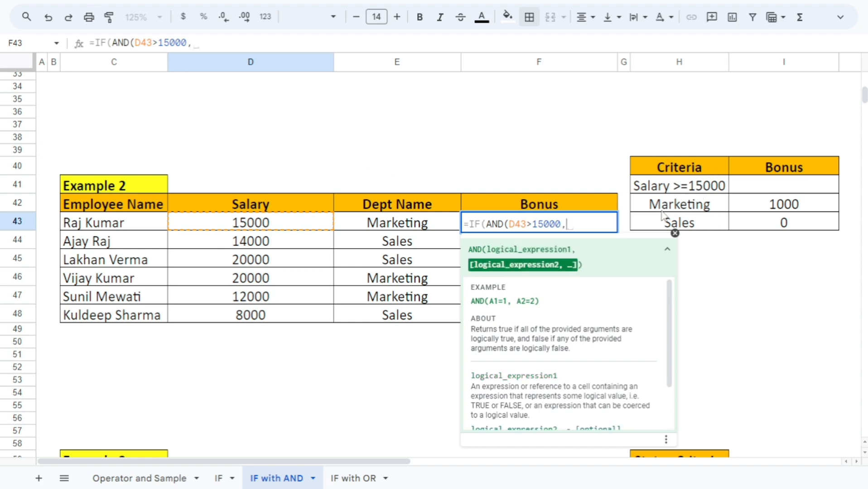
Add E43="Marketing" as the second condition in the F43 formula and close the AND test
click(418, 225)
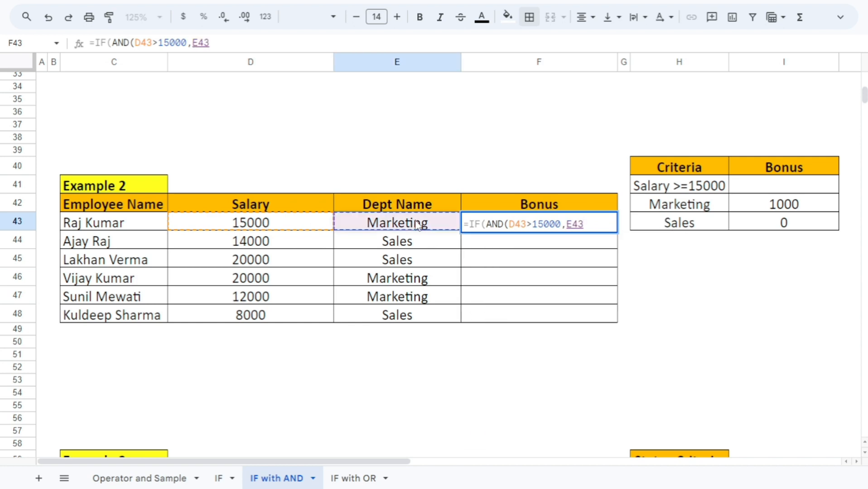
text(=)
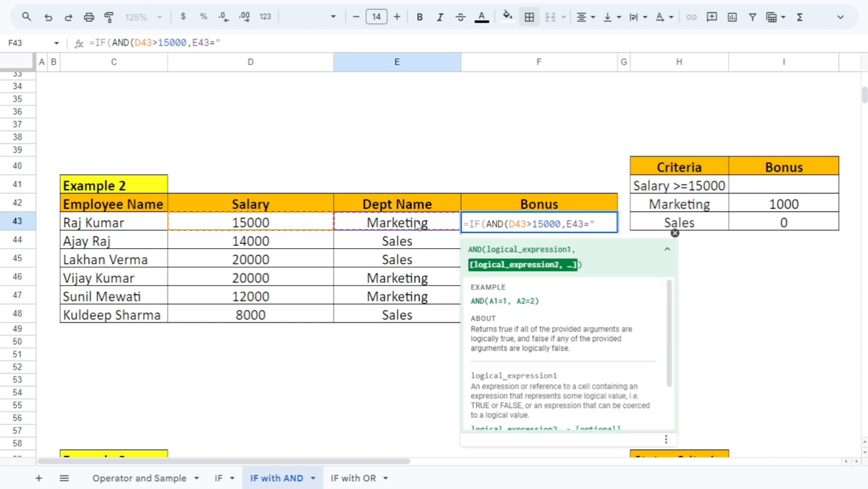
text("Marketi)
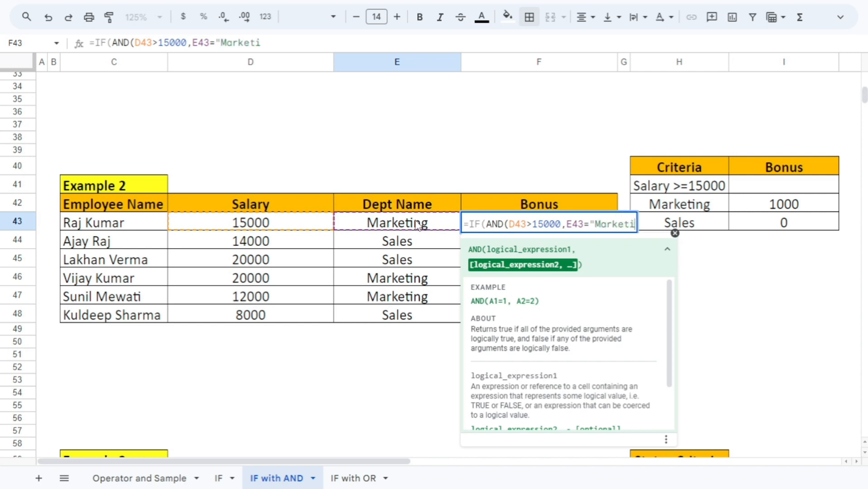
text(ng")
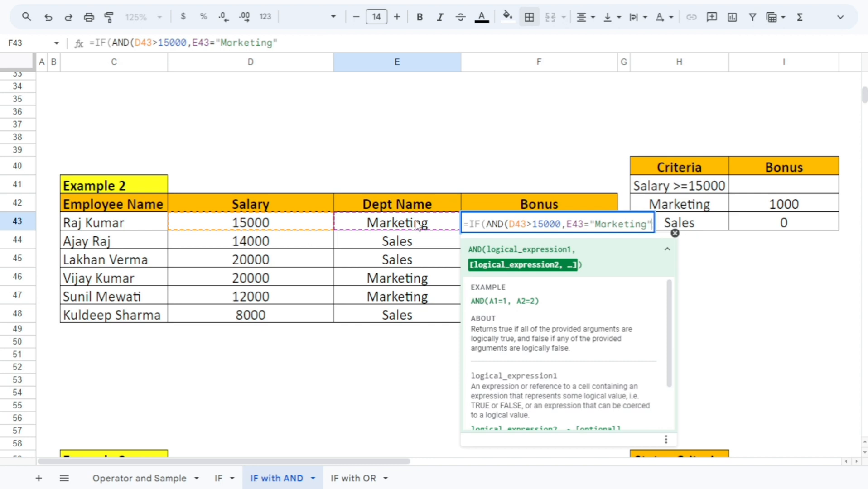
text())
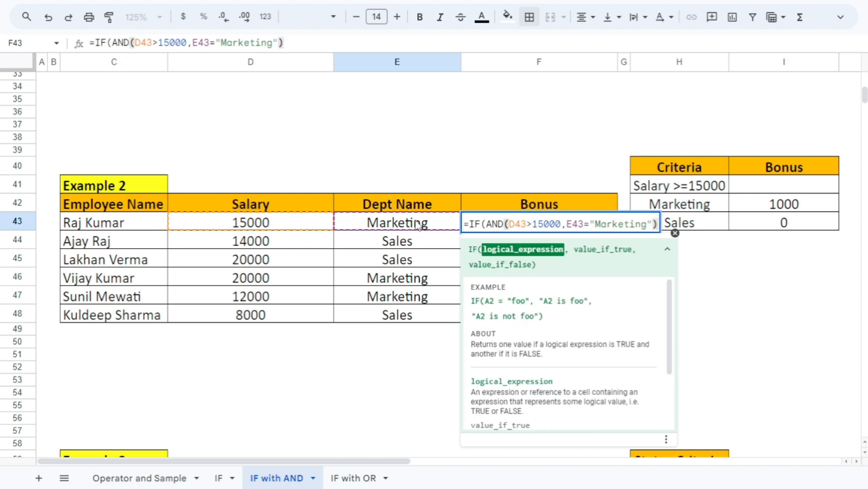
text(,)
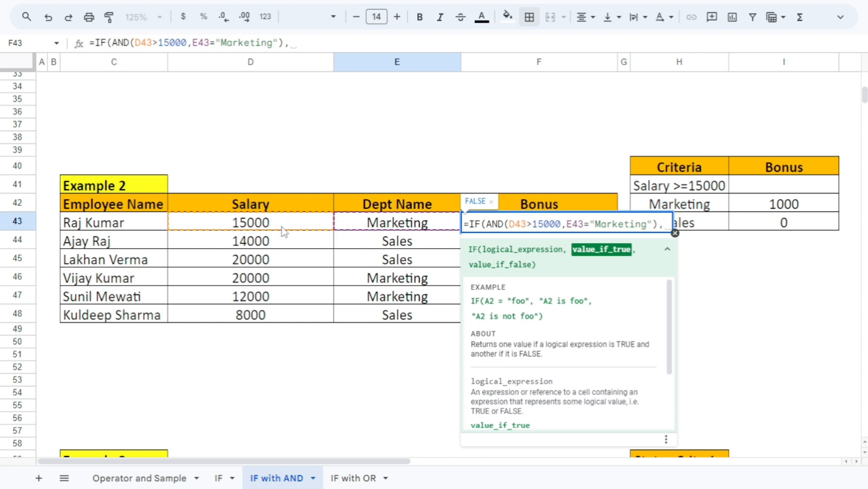
Complete the F43 formula to return 1000 when both conditions are met and 0 otherwise
text(1000)
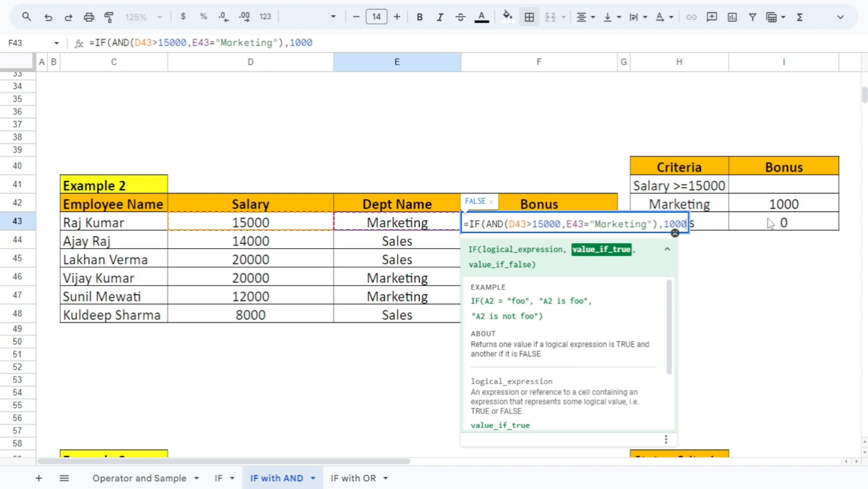
text(,0)
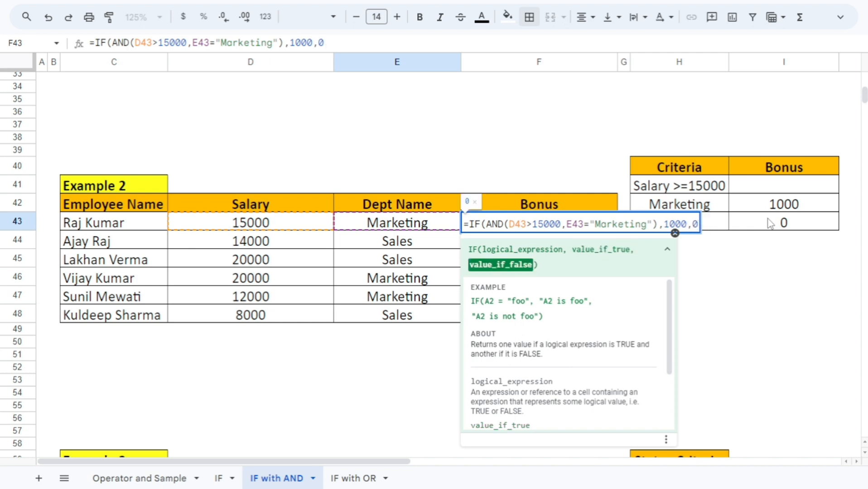
text())
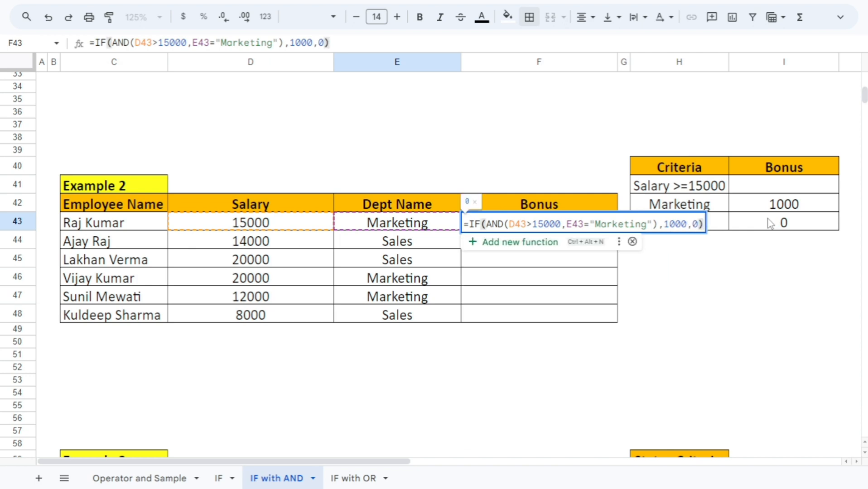
key(Return)
key(Up)
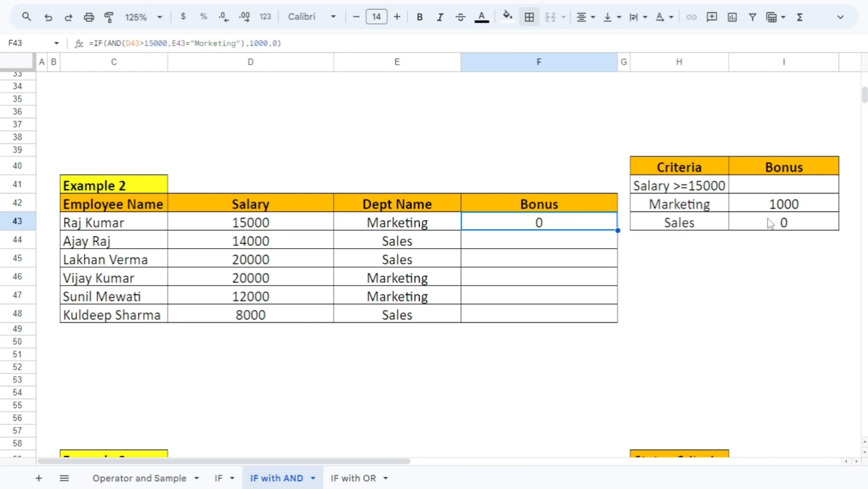
Fill the bonus formula from F43 down through F48
key(shift+Down)
key(shift+Down)
key(shift+Down)
key(shift+Down)
key(shift+Down)
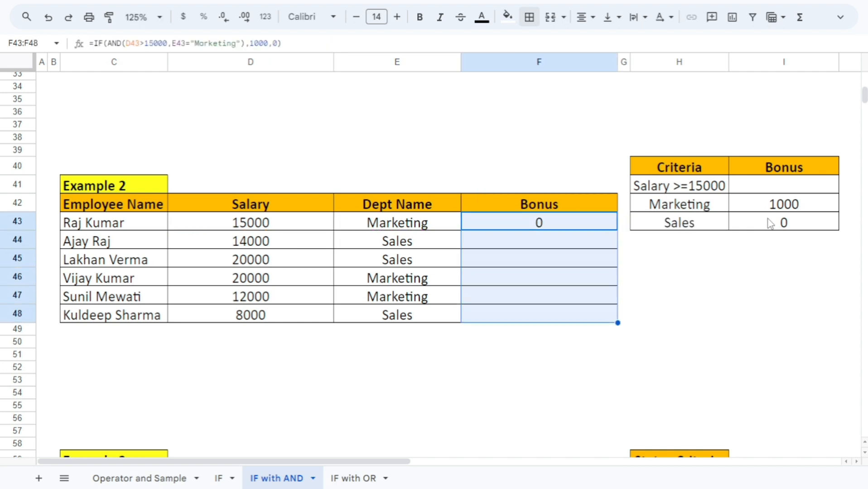
key(ctrl+d)
key(Down)
key(Up)
key(Up)
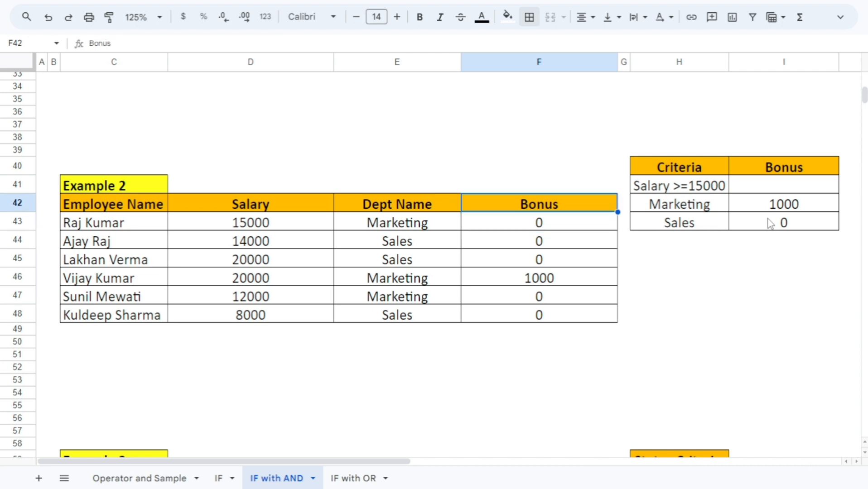
key(Down)
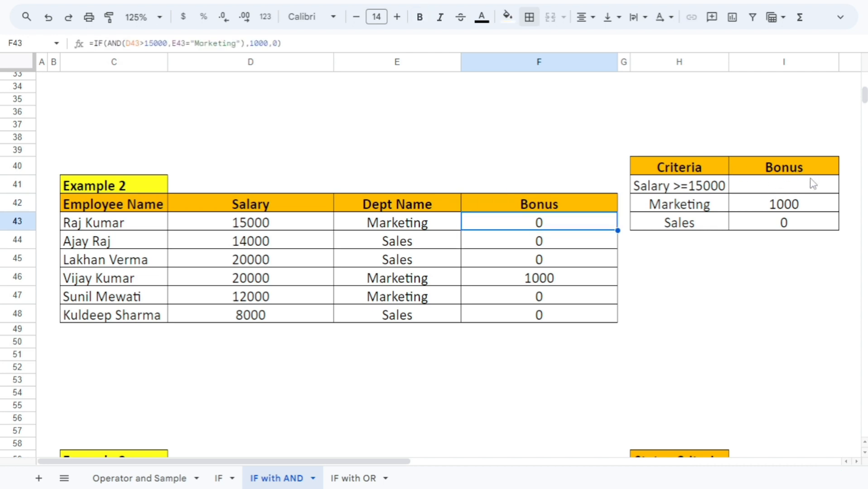
Correct the salary condition in the F43 formula to D43>=15000 so that it matches the criteria table
key(F2)
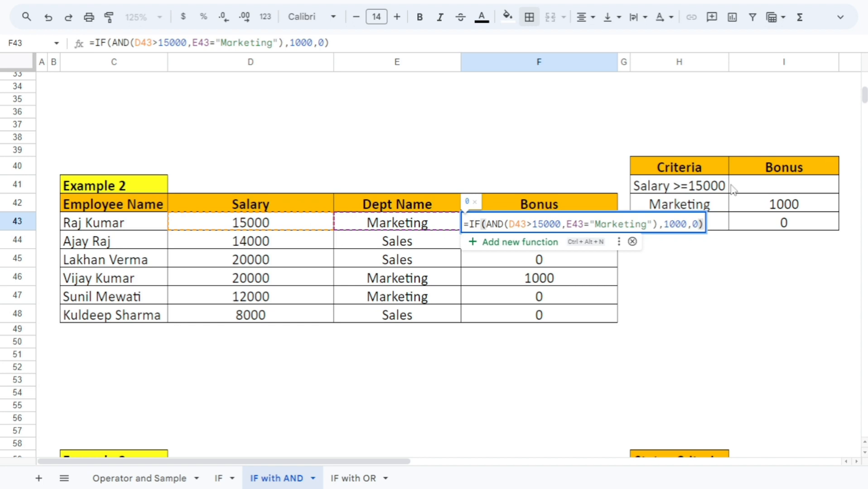
click(534, 225)
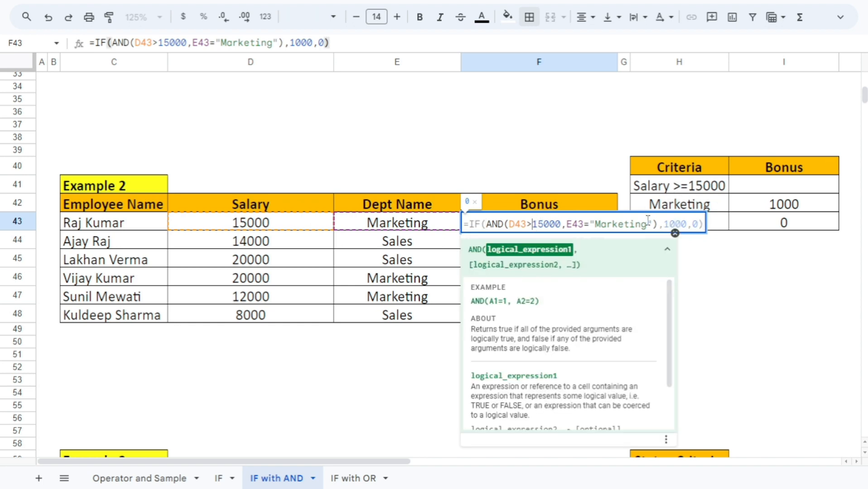
text(=)
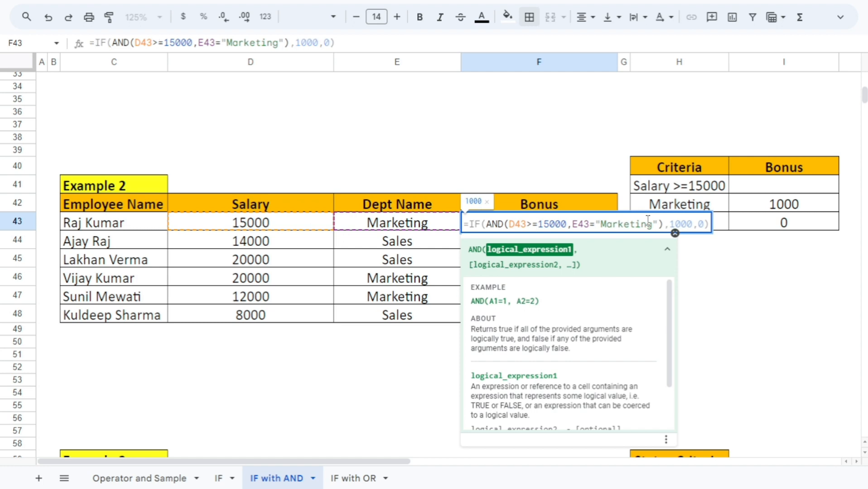
key(Return)
Copy the corrected bonus formula from F43 down the rest of the Bonus column to F48
key(Up)
key(shift+Down)
key(shift+Down)
key(shift+Down)
key(shift+Down)
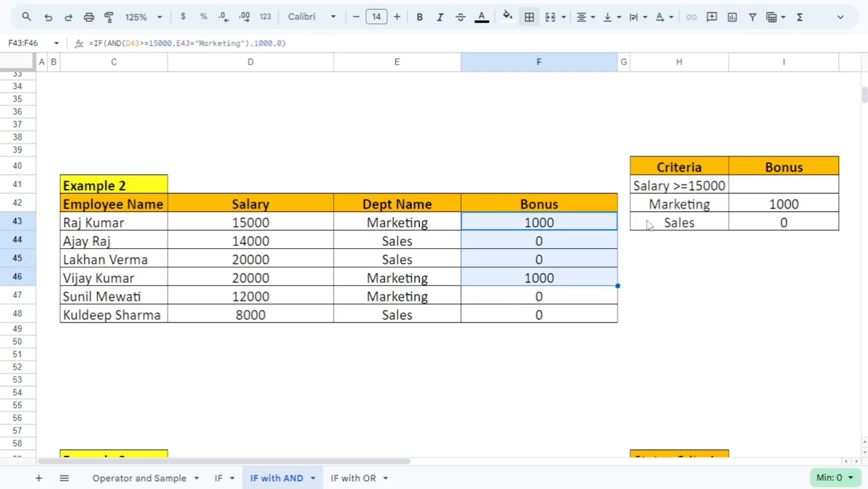
key(shift+Down)
key(shift+Up)
key(shift+Up)
key(shift+Up)
key(shift+Up)
key(shift+Up)
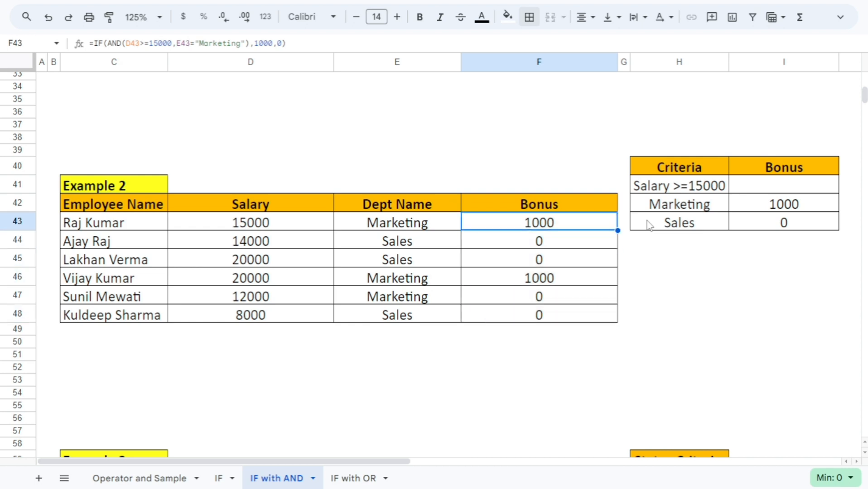
Check the bonuses in rows 43 and 46 against each employee's salary and department
click(413, 247)
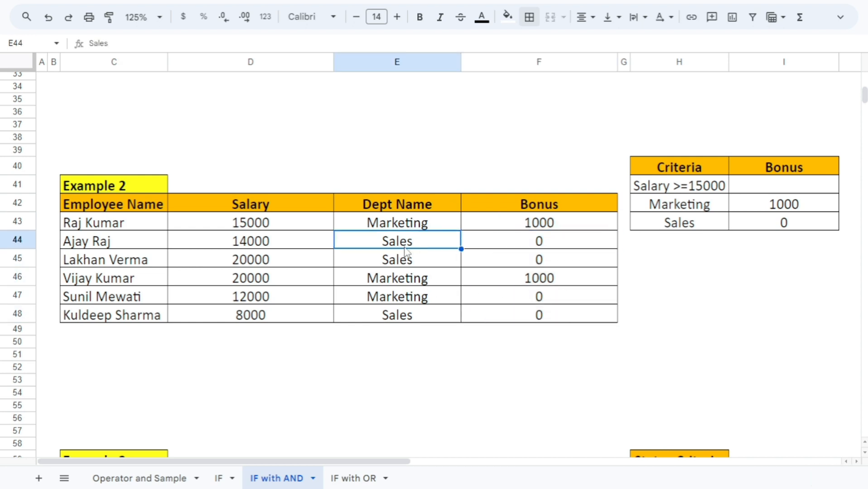
click(555, 227)
click(269, 228)
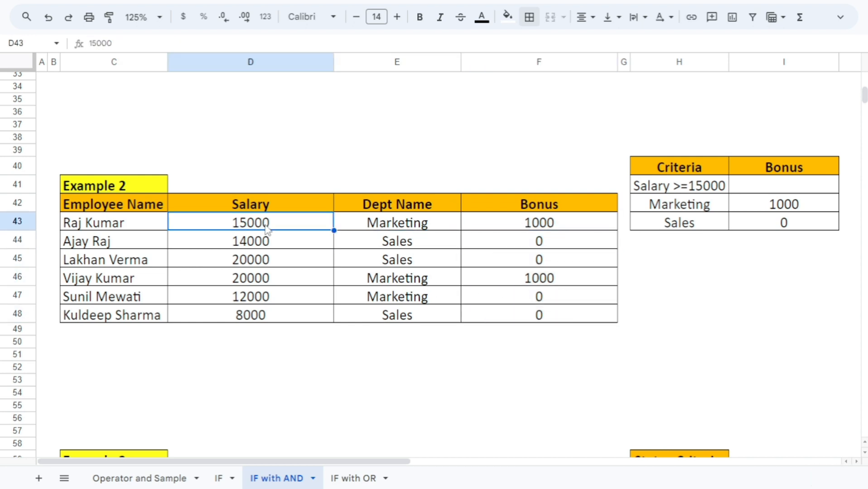
click(400, 228)
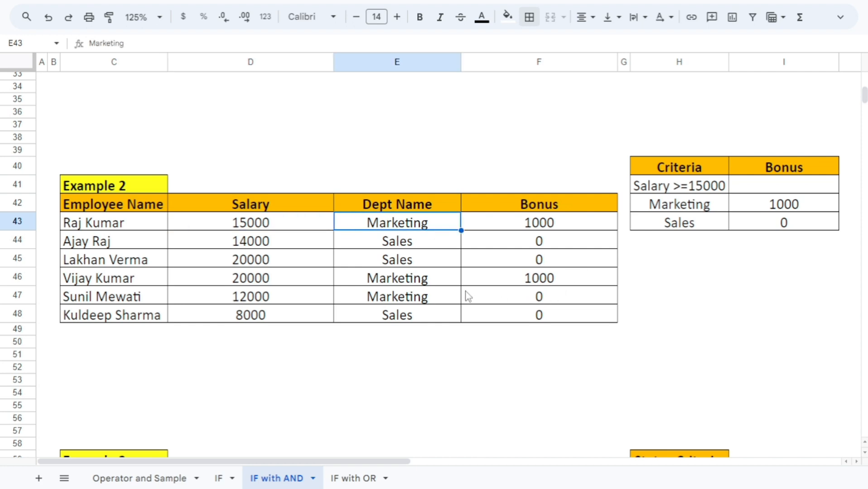
click(284, 279)
click(391, 281)
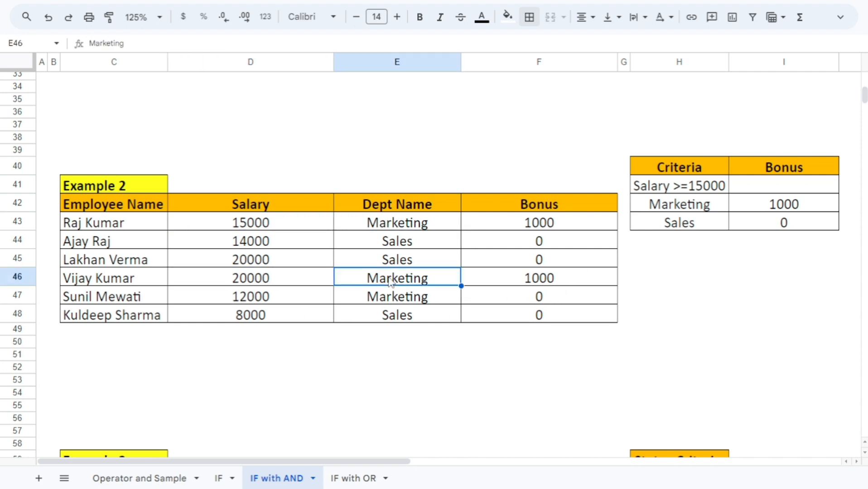
click(514, 278)
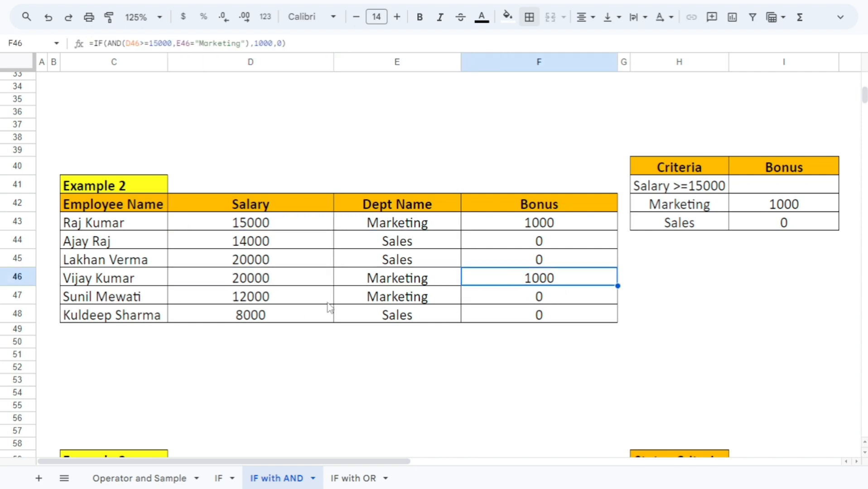
Compare the salary, department and bonus in row 47 with the criteria
click(374, 296)
click(298, 306)
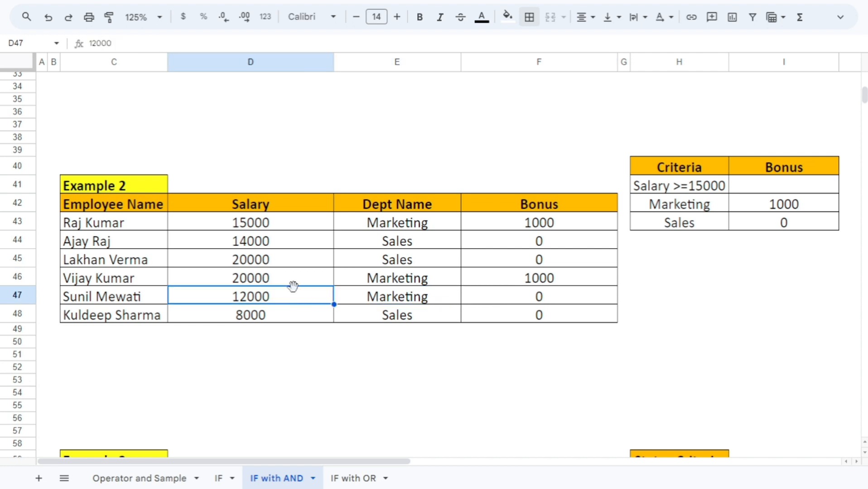
click(383, 301)
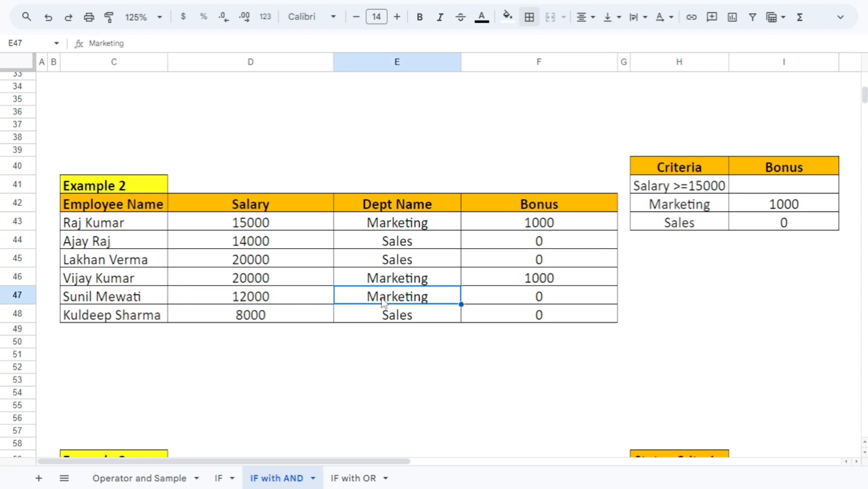
click(498, 297)
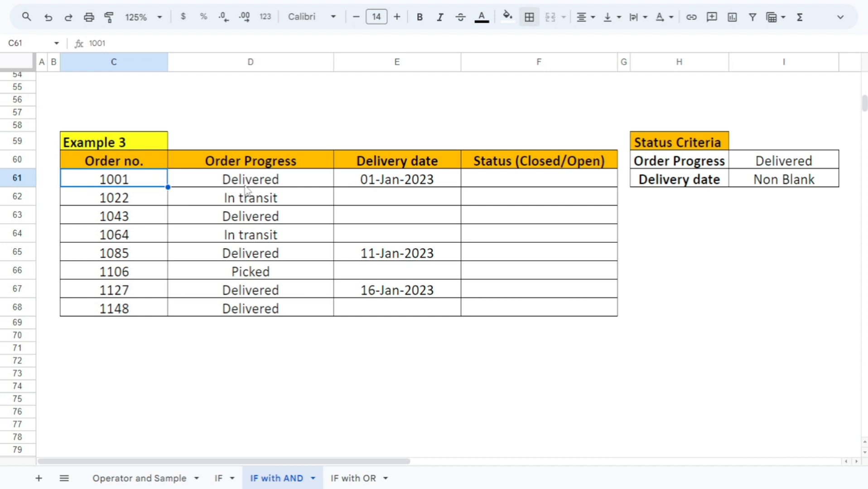
Review the order number, order progress, delivery date and status columns of the Example 3 table
drag(143, 164, 154, 268)
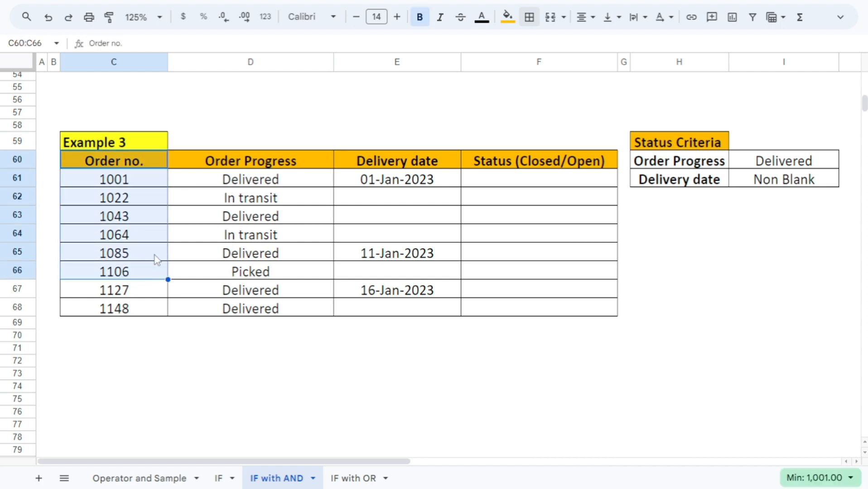
drag(243, 166, 248, 316)
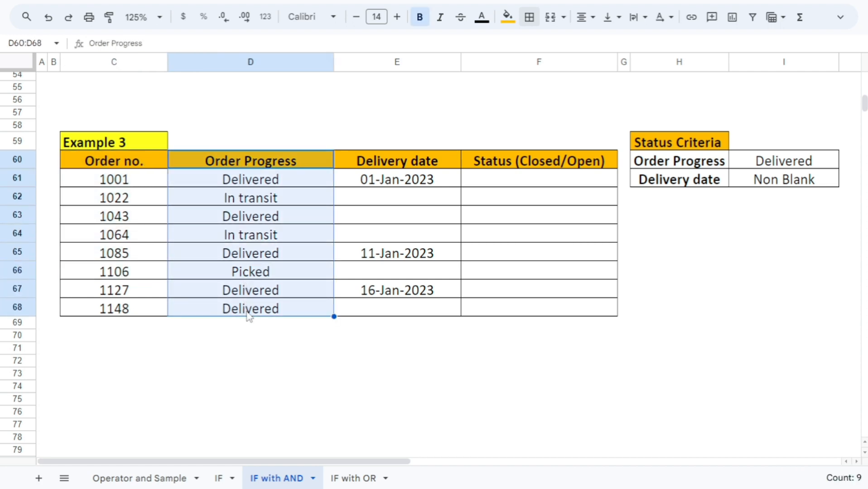
drag(379, 164, 381, 307)
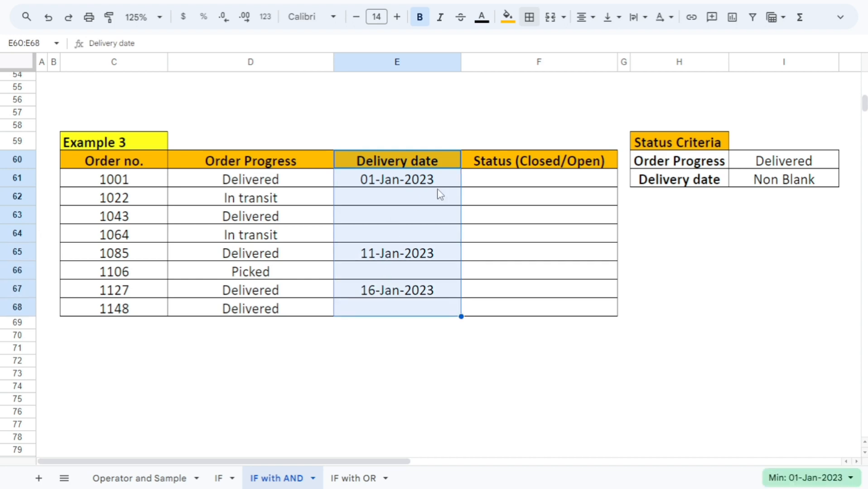
click(518, 166)
click(514, 179)
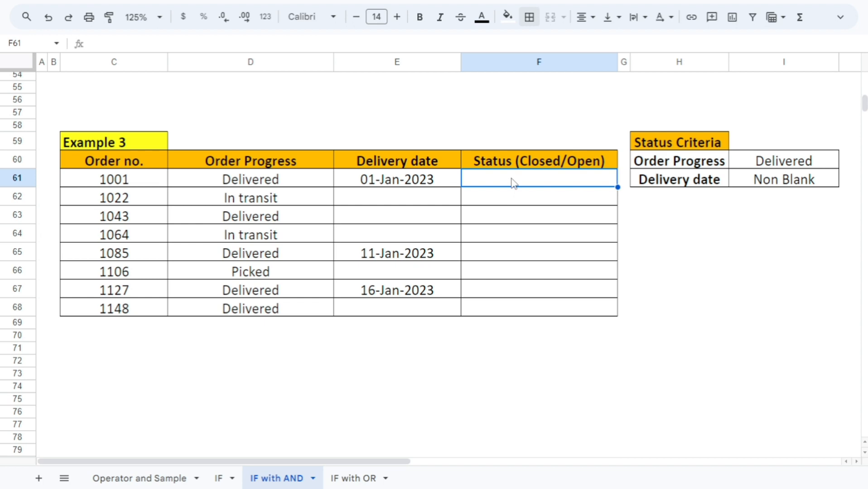
Compare the two status criteria, order progress and delivery date, with the matching entries in the Example 3 table
click(690, 168)
click(763, 163)
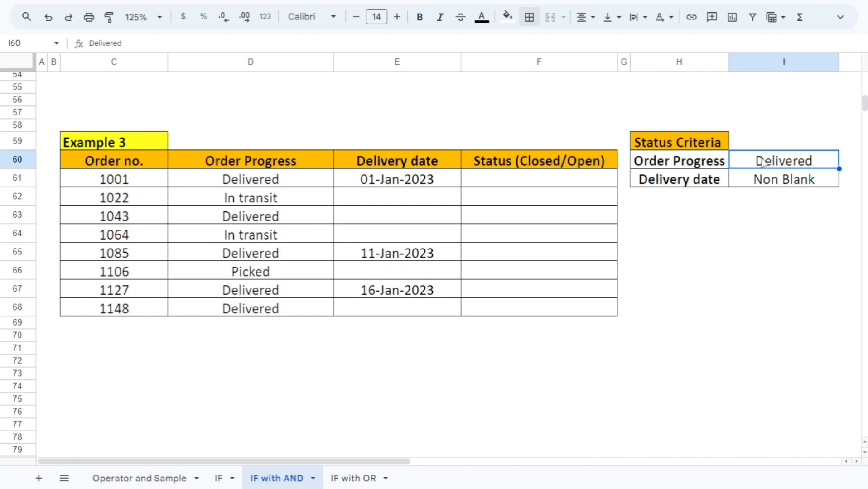
click(685, 169)
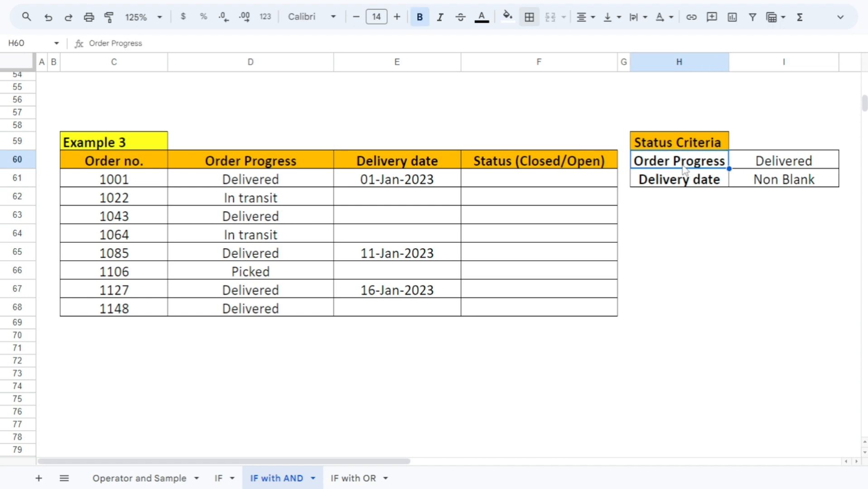
click(753, 163)
click(265, 183)
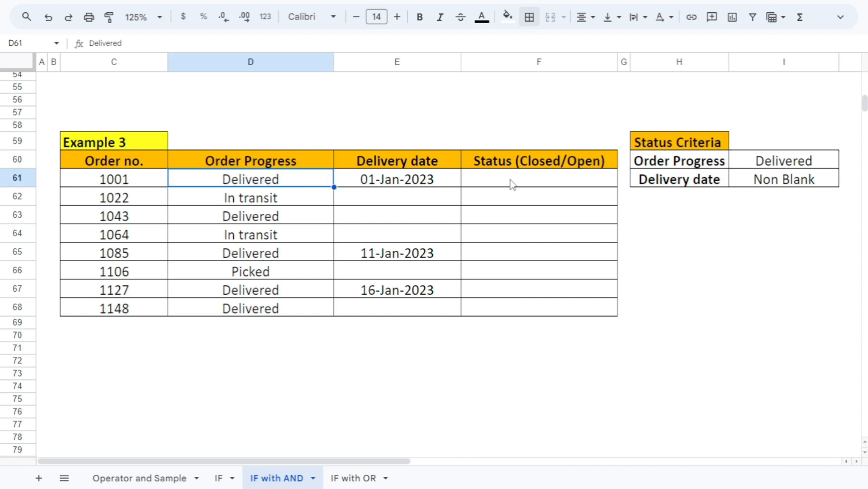
click(674, 184)
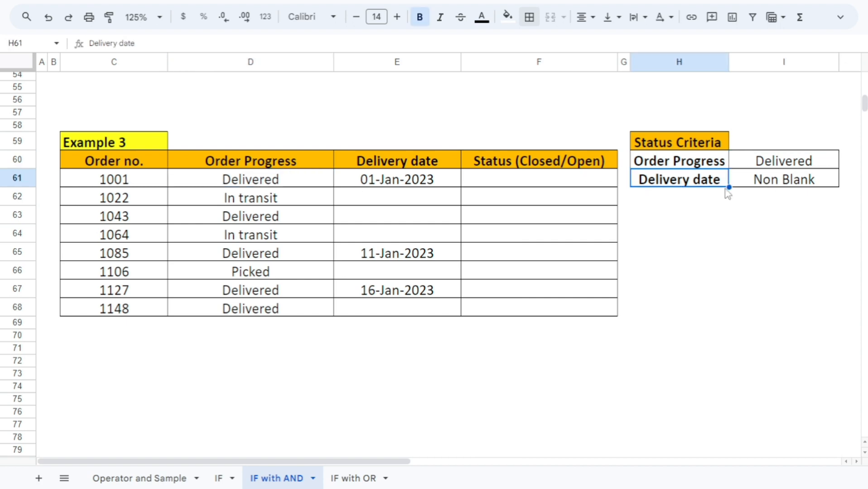
drag(419, 164, 438, 312)
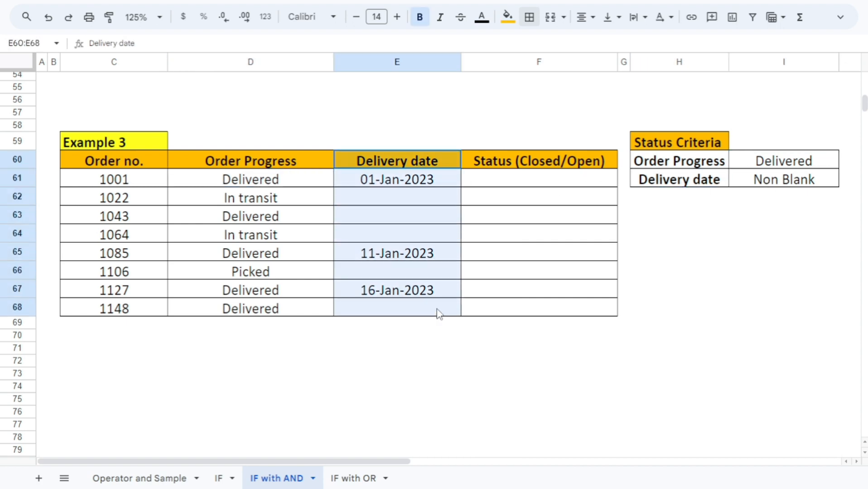
click(805, 178)
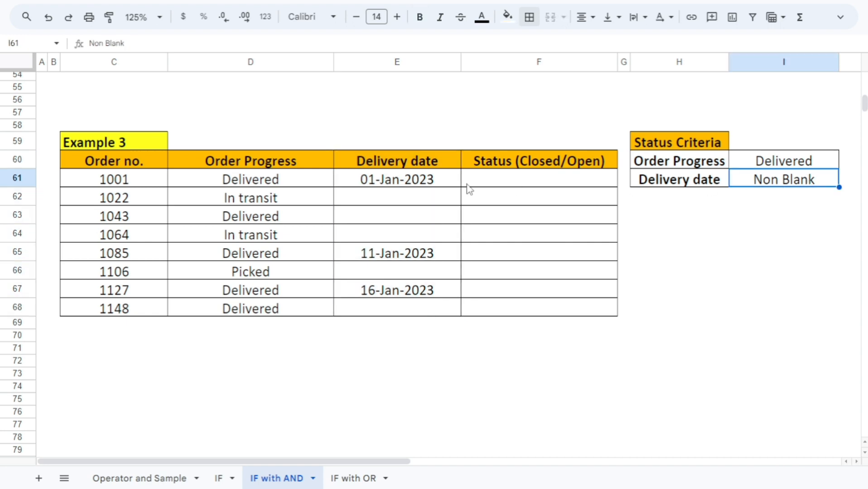
click(405, 178)
click(404, 201)
click(398, 255)
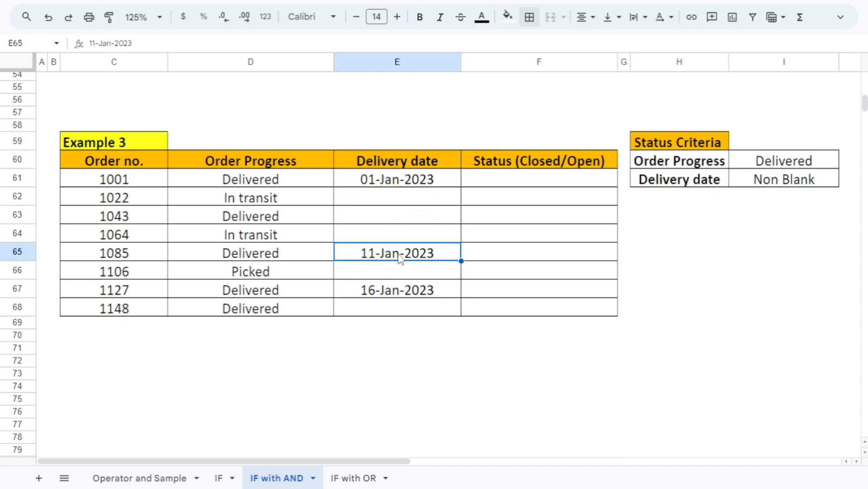
Begin an IF formula in F61 with an AND test whose first condition is D61=$I$60, using an absolute criteria reference
click(511, 181)
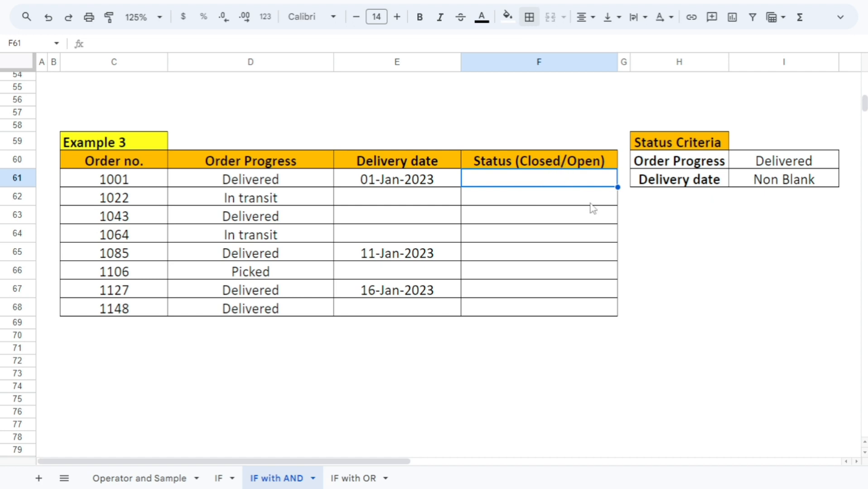
text(=IF()
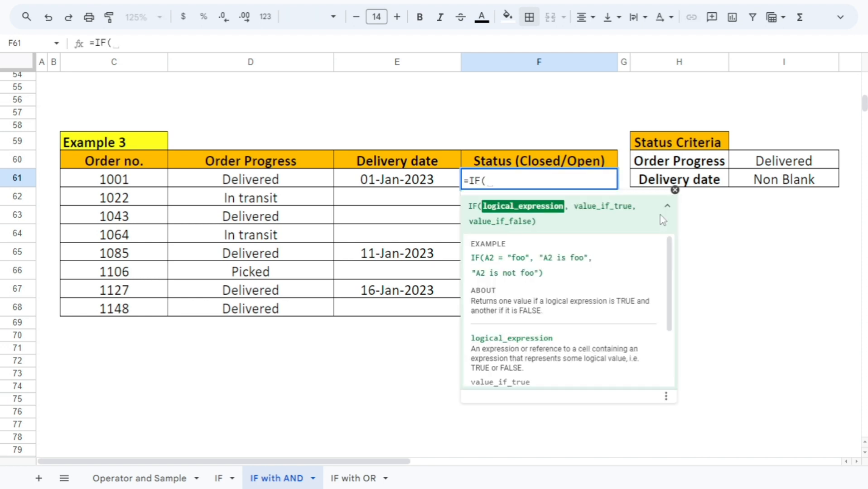
text(and)
key(Tab)
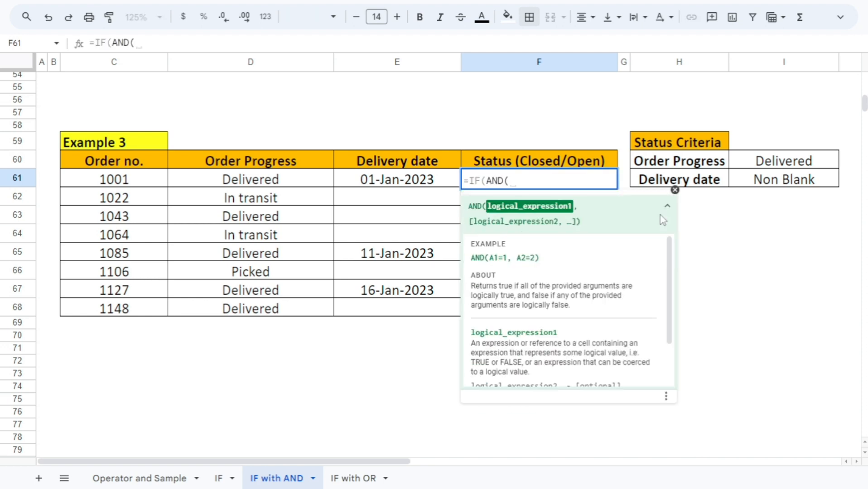
click(283, 183)
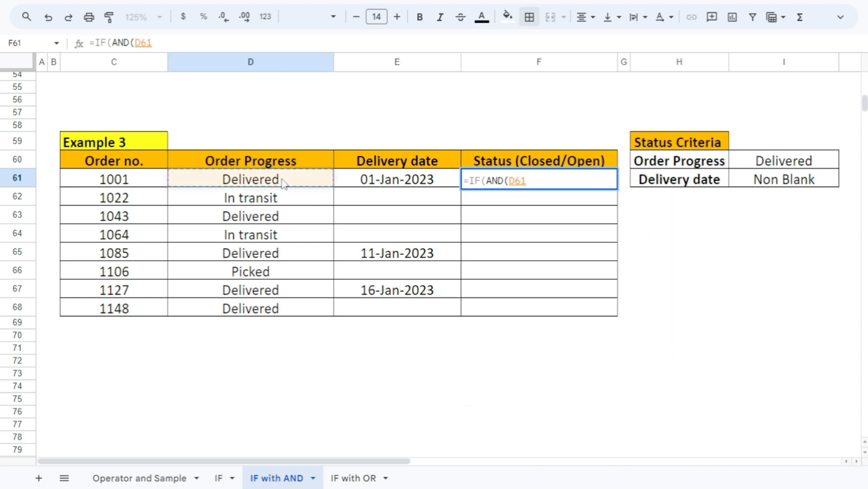
text(=)
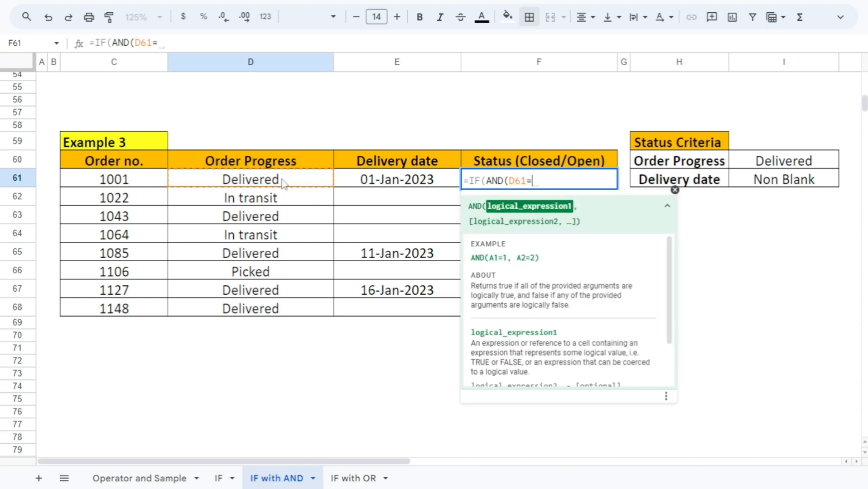
click(775, 162)
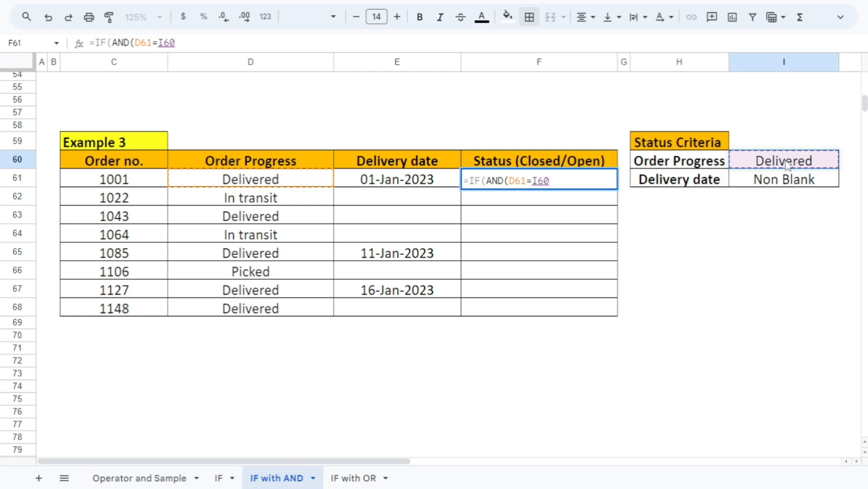
key(F4)
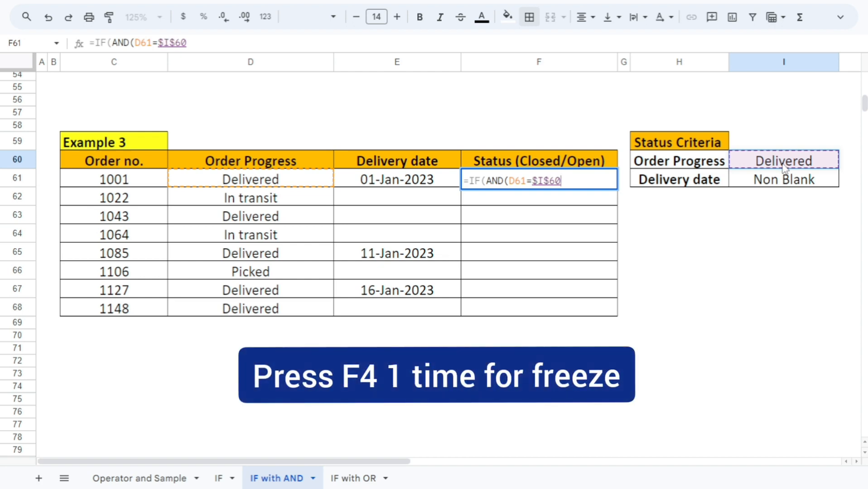
Add the second AND condition E61<>"" for a non-blank delivery date and close the AND function
text(,)
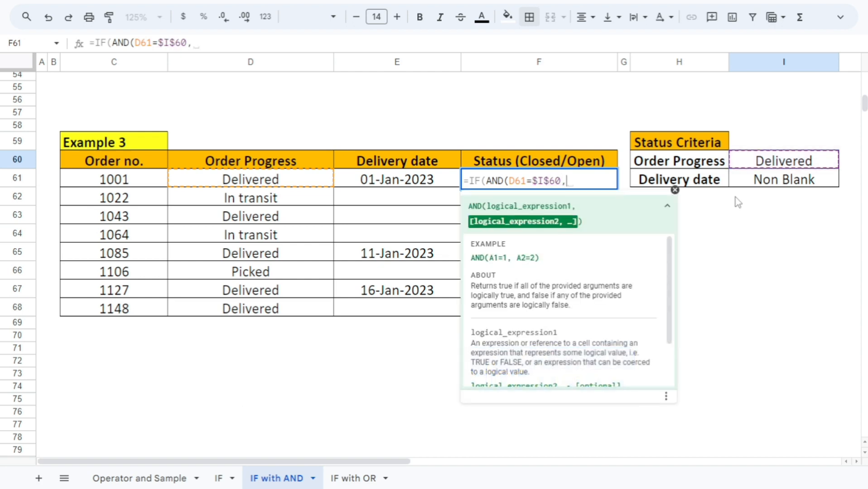
click(412, 181)
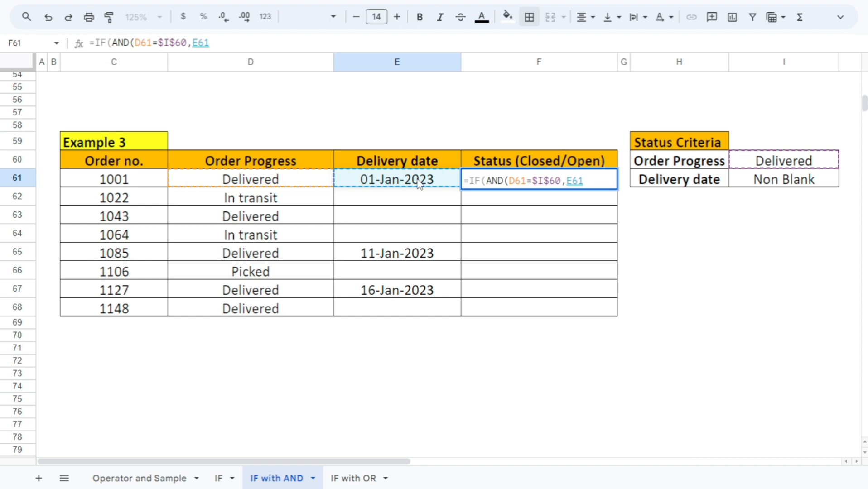
text(<>)
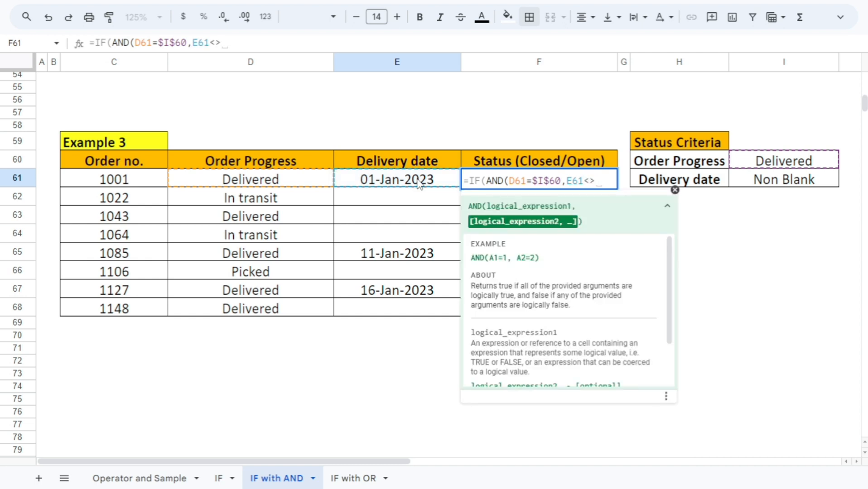
text(""))
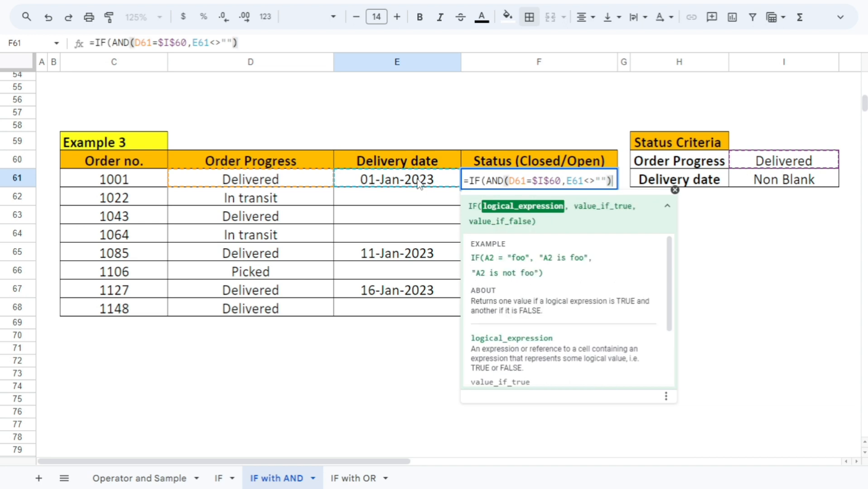
text(,)
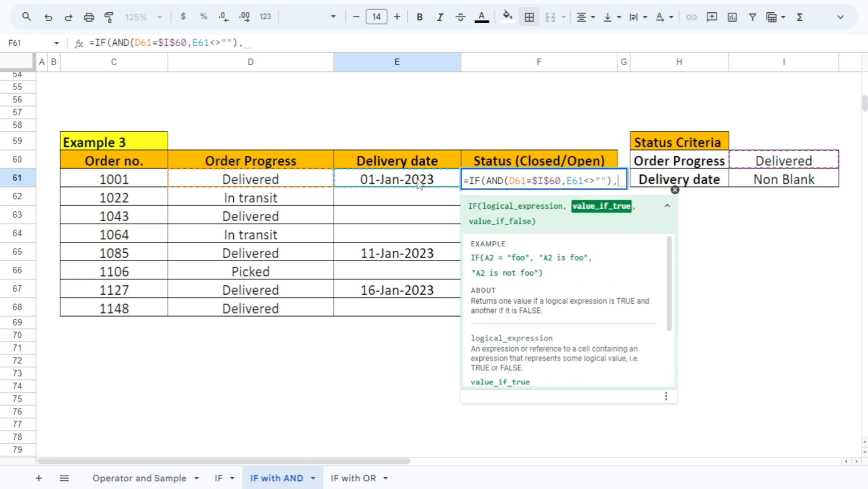
text(")
Complete the F61 formula to return "Closed" when both conditions are met and "Open" otherwise
text(Closed)
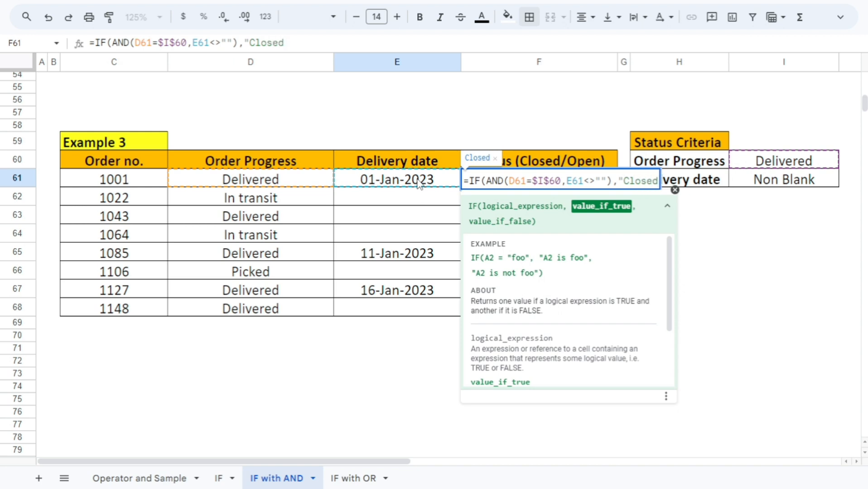
text(","Op)
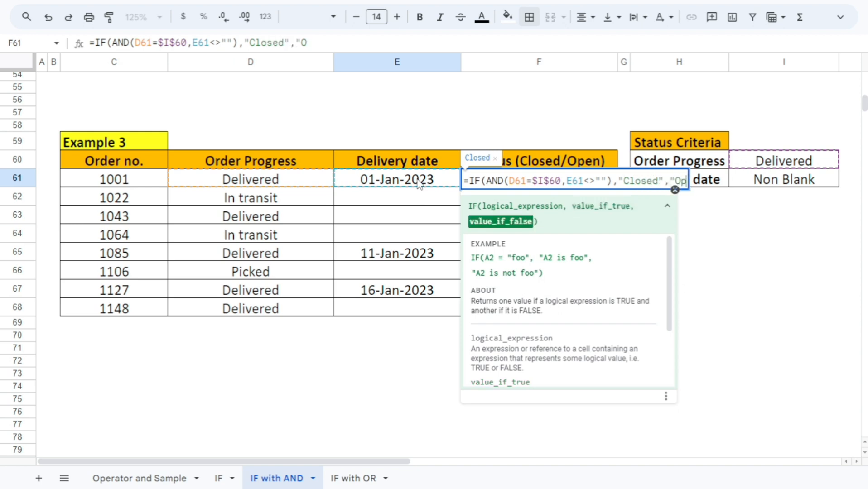
text(en")
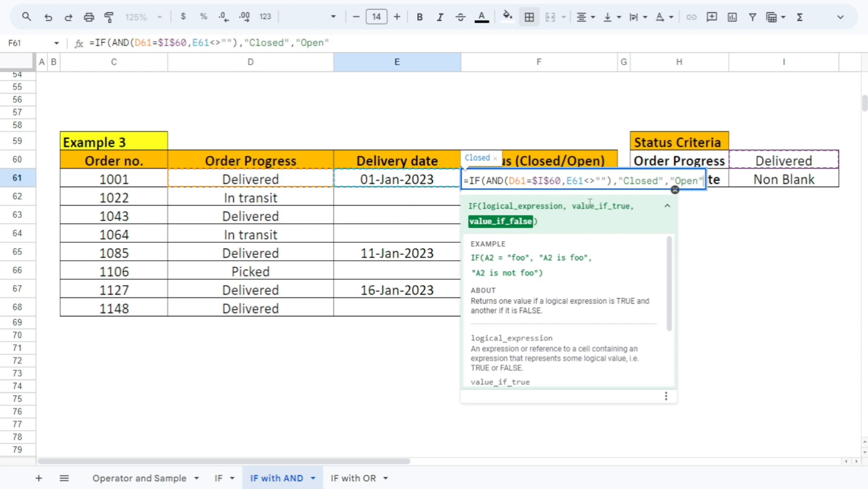
click(680, 196)
key(Return)
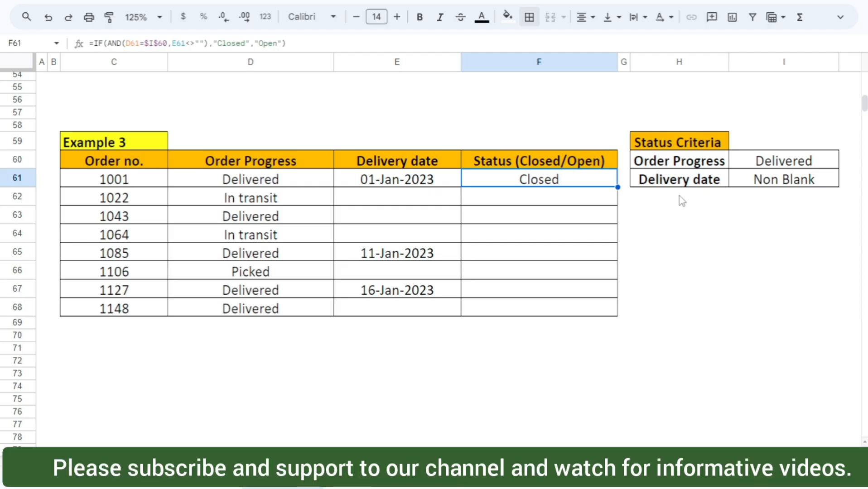
Copy the status formula from F61 down the rest of the Status column to F68
key(shift+Down)
key(shift+Down)
key(shift+Down)
key(shift+Down)
key(shift+Down)
key(shift+Down)
key(shift+Down)
key(ctrl+d)
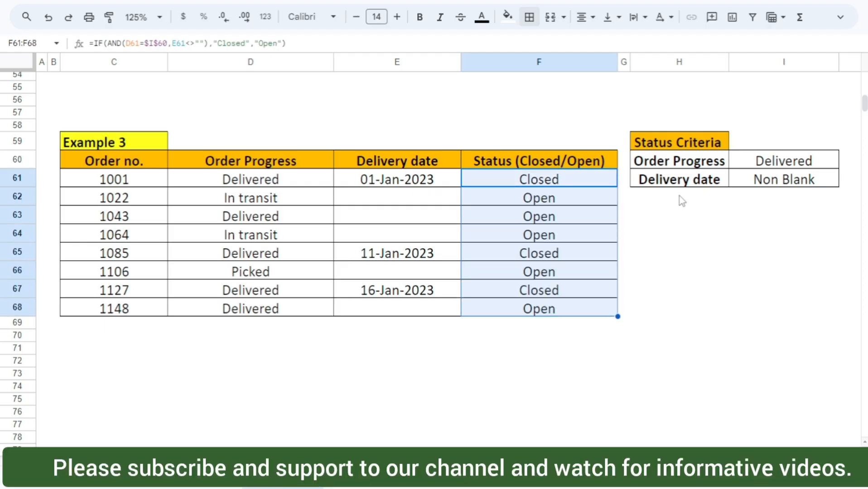
Check the filled statuses from F61 down, comparing row 68's status with its order progress and delivery date
key(Down)
key(Down)
key(Up)
key(Up)
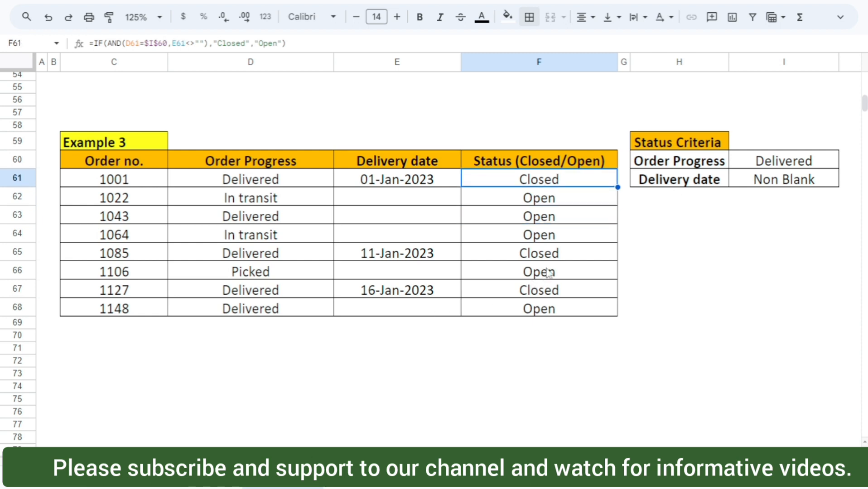
click(260, 314)
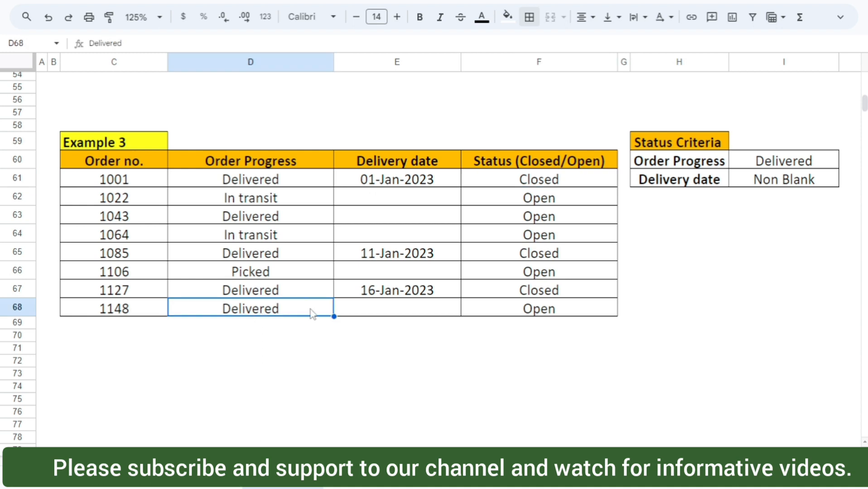
click(370, 312)
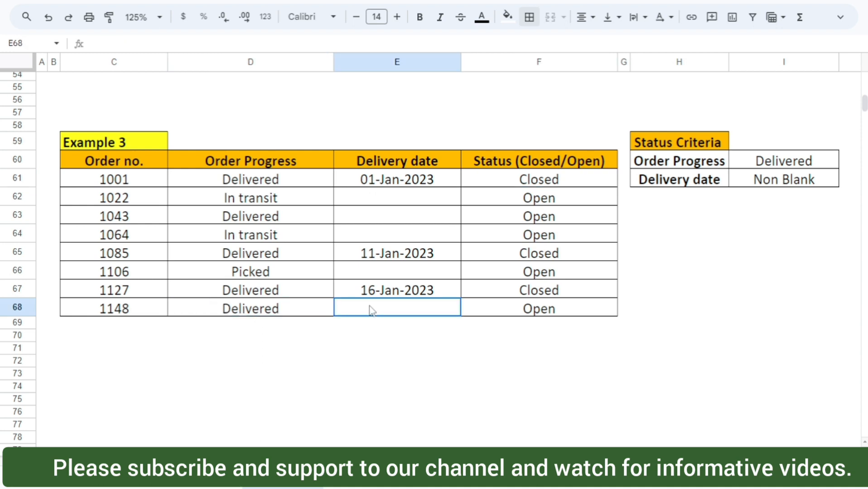
click(531, 315)
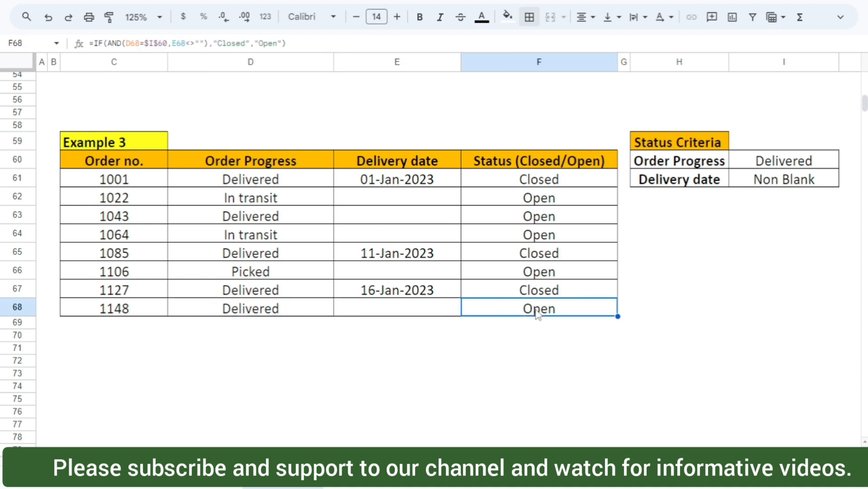
click(410, 311)
click(564, 181)
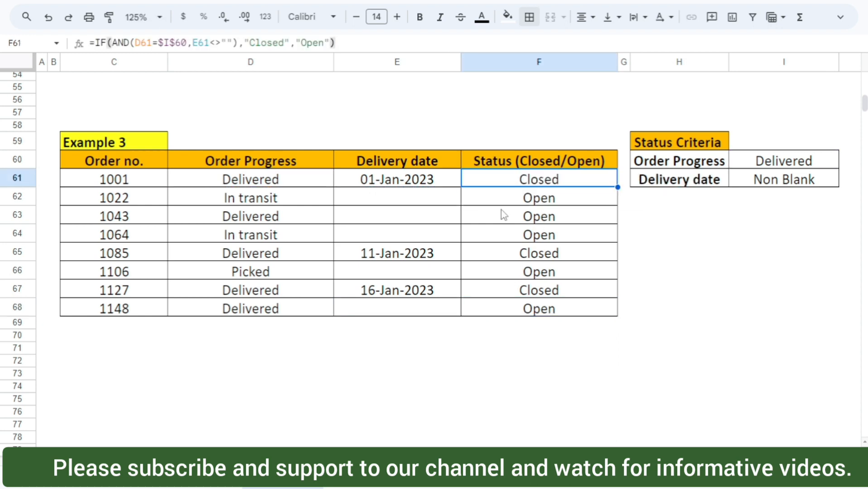
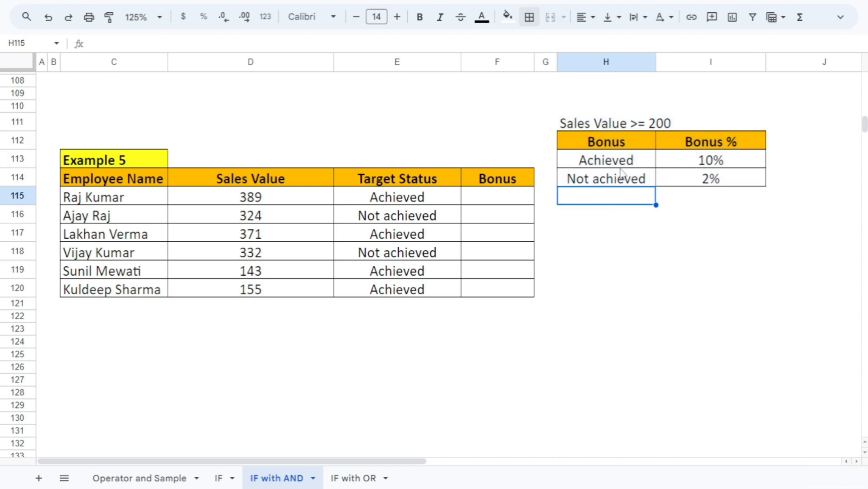
Examine Example 5's bonus criteria: the sales value threshold and the bonus percentages for achieved and not achieved targets
click(591, 128)
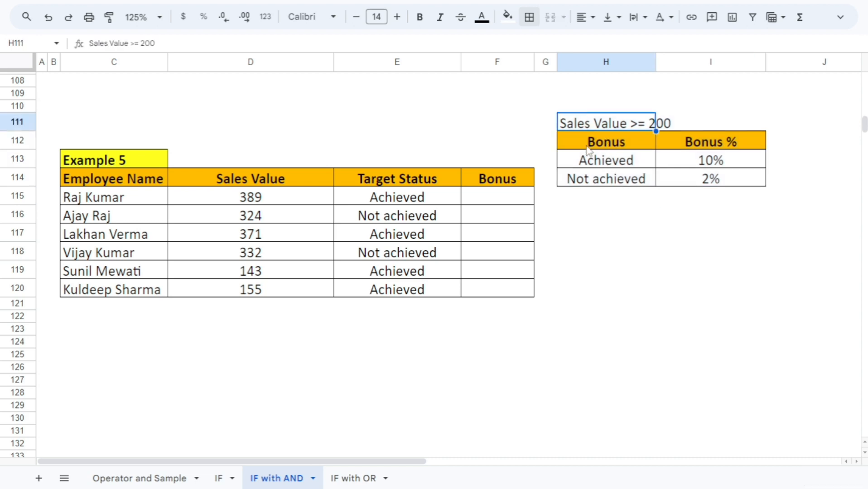
click(588, 150)
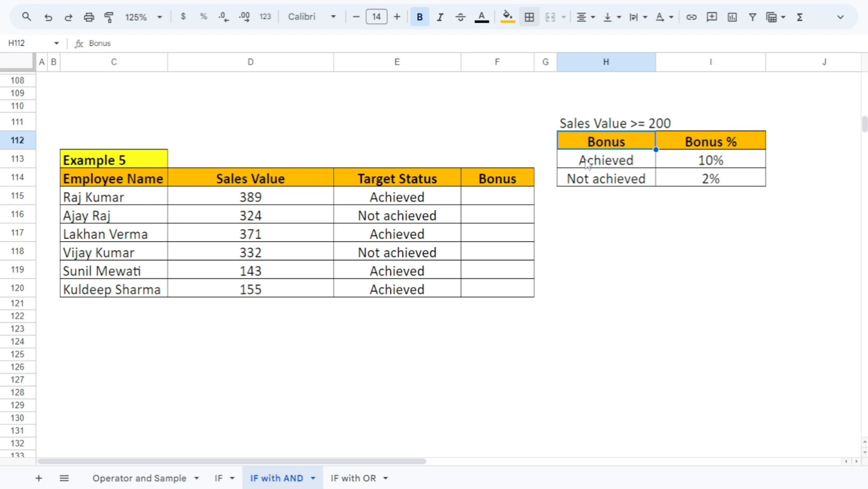
click(588, 163)
click(692, 166)
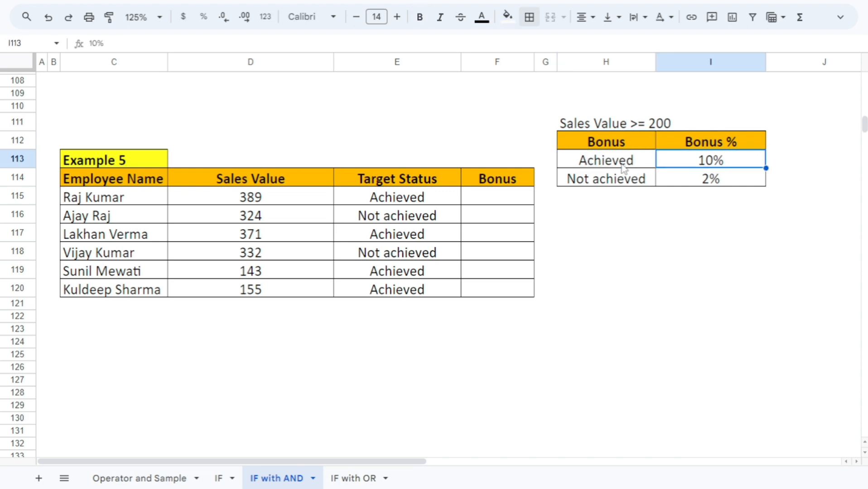
click(624, 167)
click(721, 159)
click(602, 187)
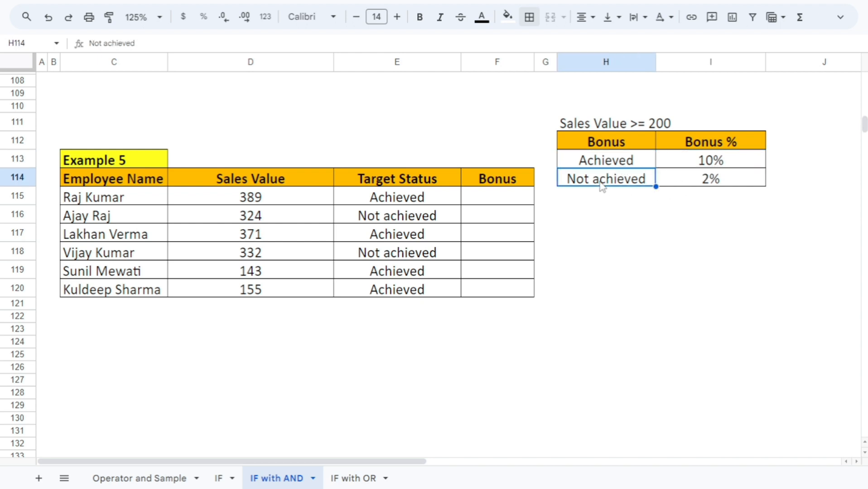
click(681, 181)
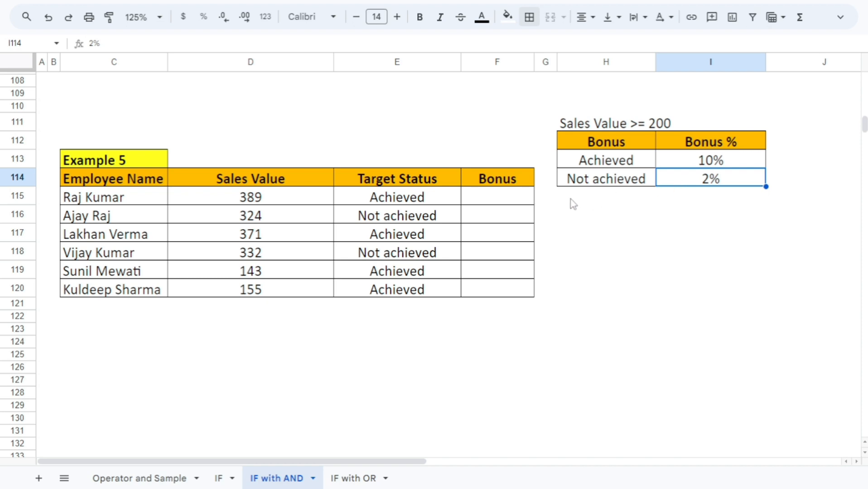
Start an IF formula with a nested AND in F115, using D115>=200 as the first condition
click(515, 201)
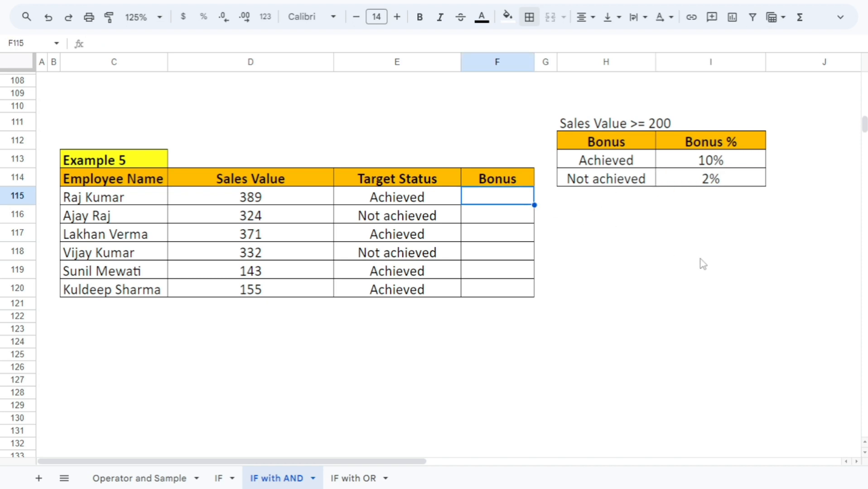
text(=IF()
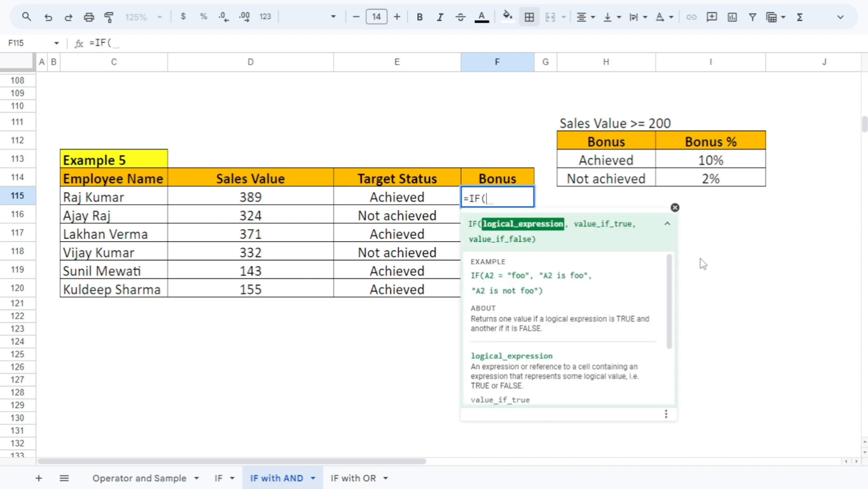
text(an)
key(Tab)
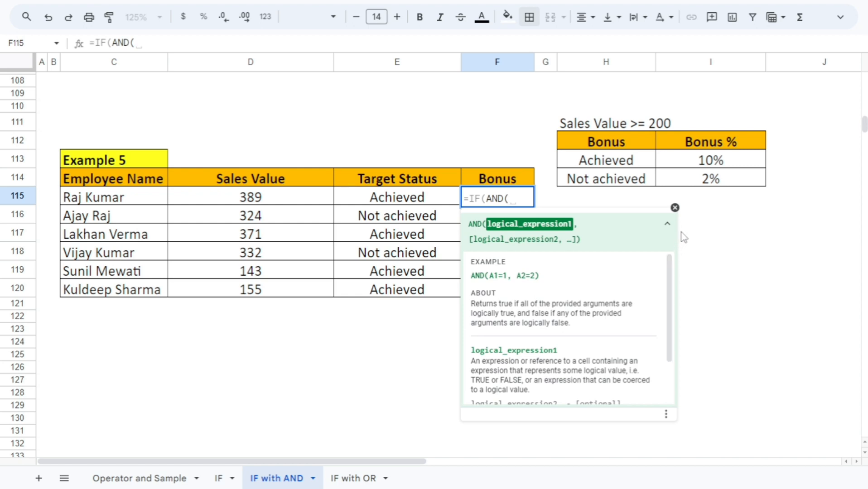
click(262, 201)
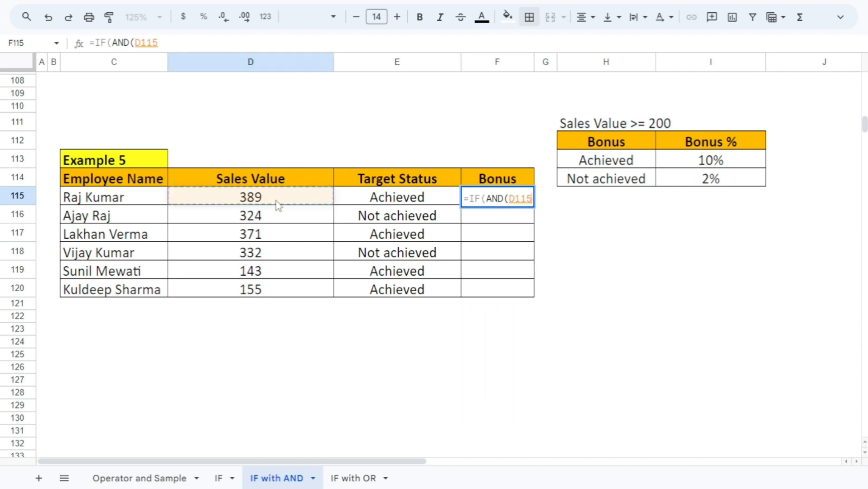
text(>=)
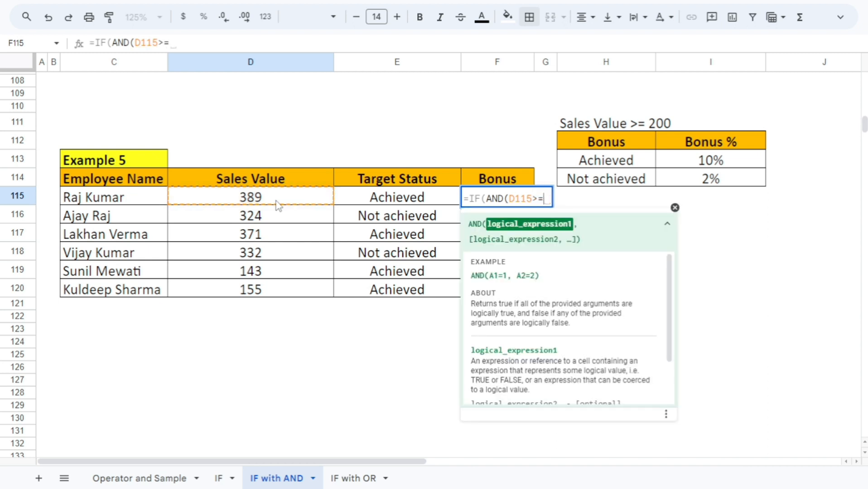
text(200)
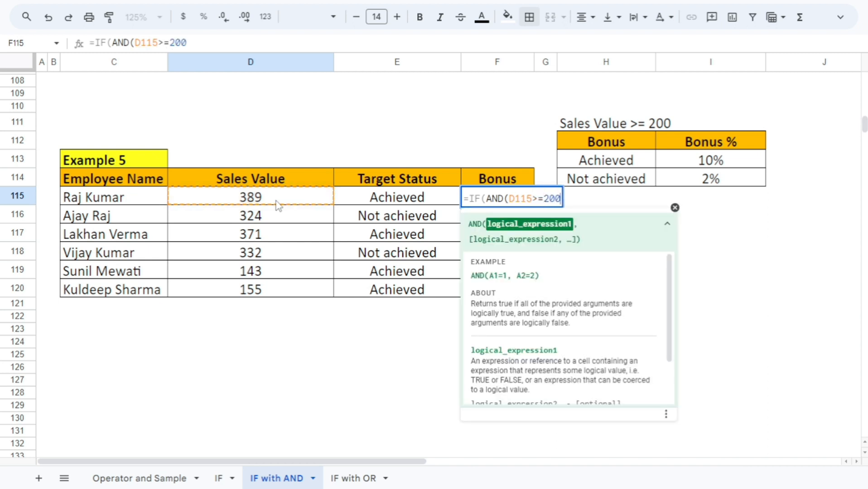
text(,)
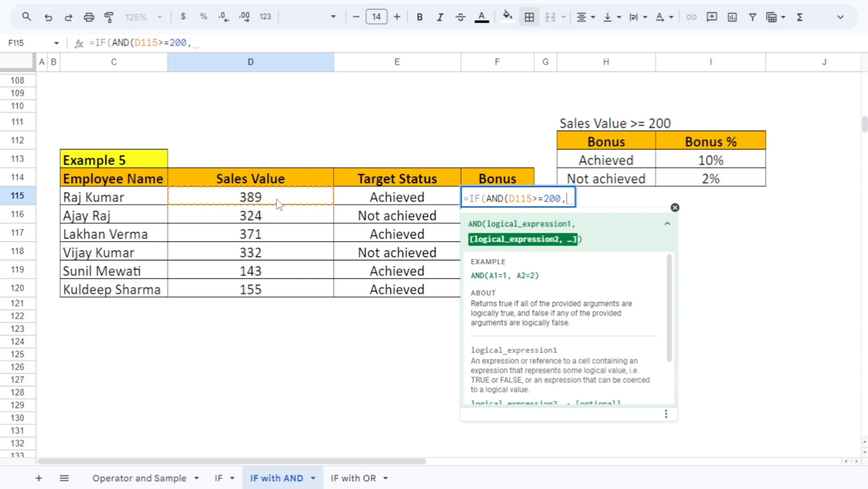
Add the second AND condition E115=$H$113, with the criteria cell as an absolute reference, and close the AND function
click(395, 198)
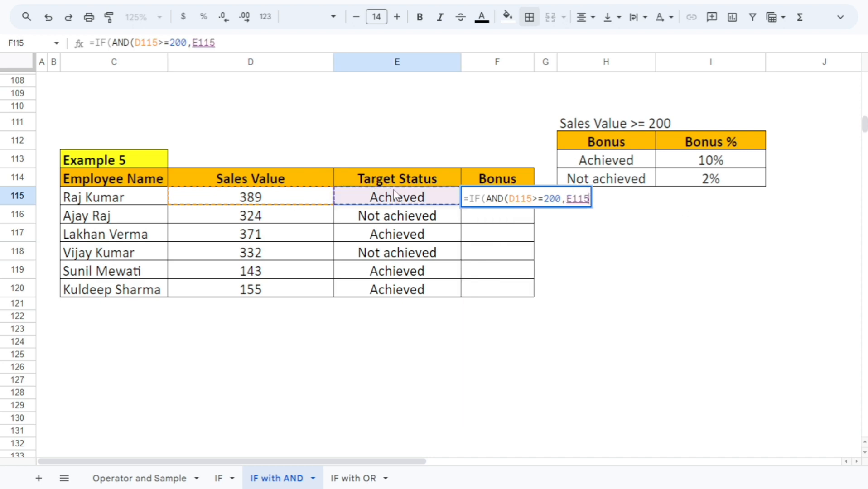
text(=)
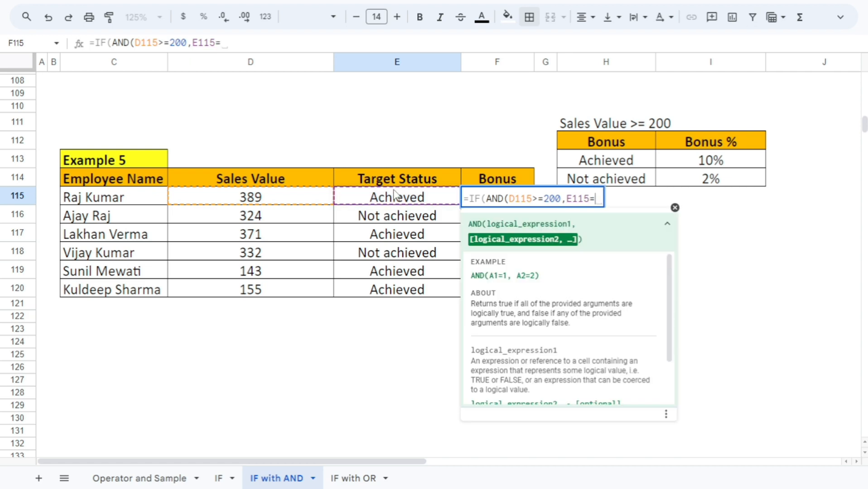
click(604, 161)
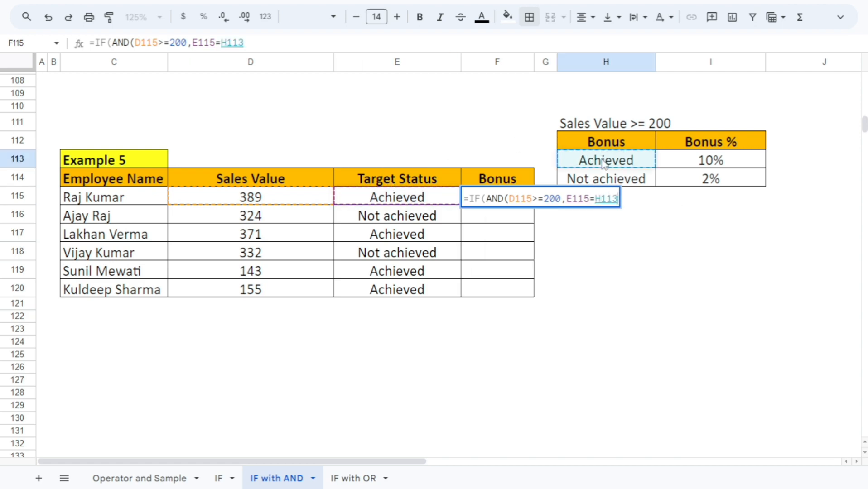
key(F4)
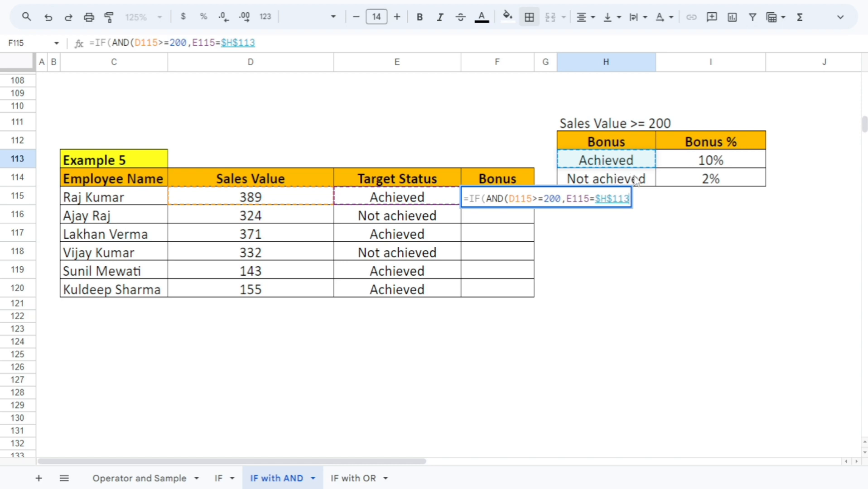
text())
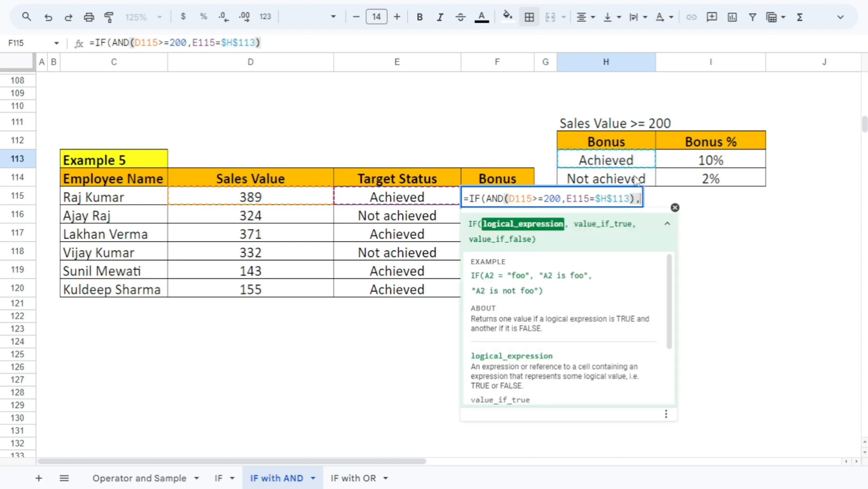
text(,)
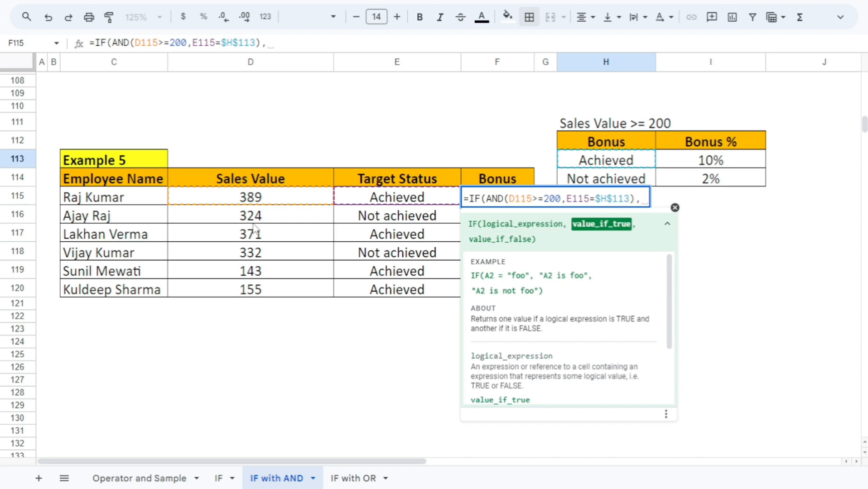
Make the F115 formula return D115*10% when both conditions are met
click(277, 203)
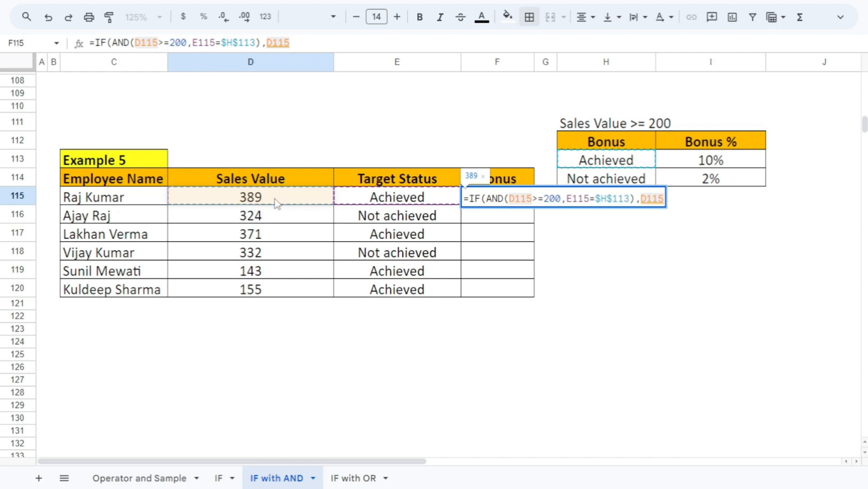
text(*1)
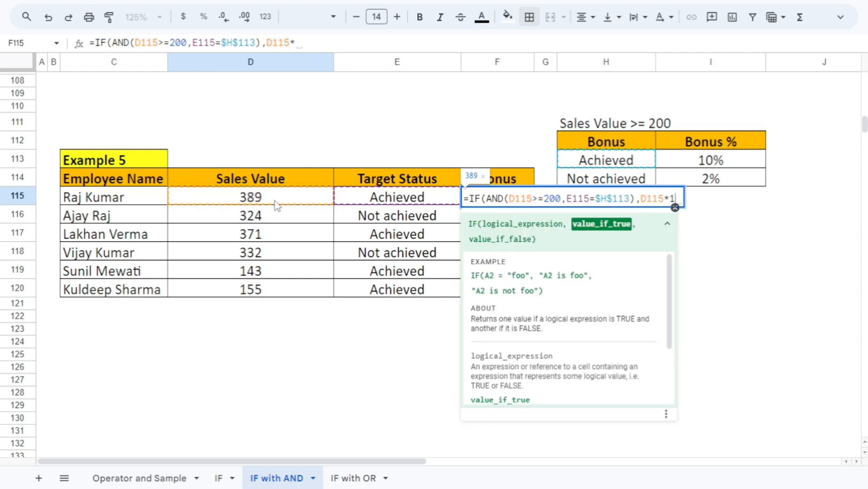
text(0%)
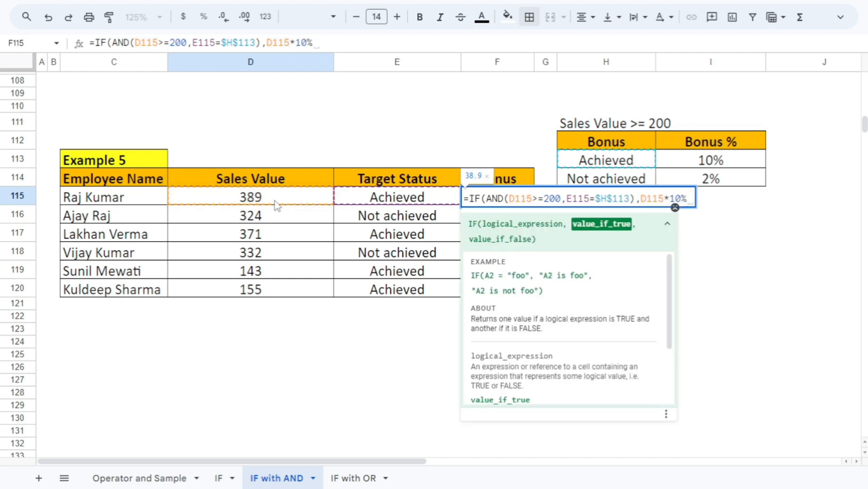
text(,)
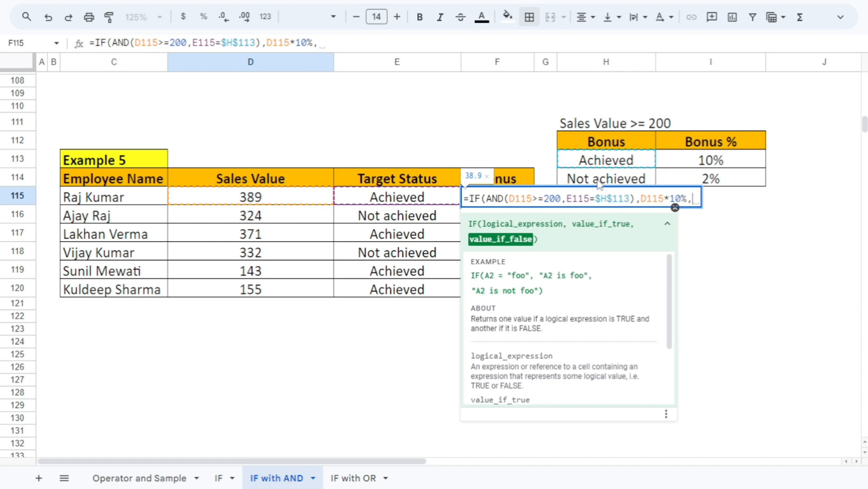
Nest a second IF with AND as the false result, using D115>=200 as its first condition
text(if)
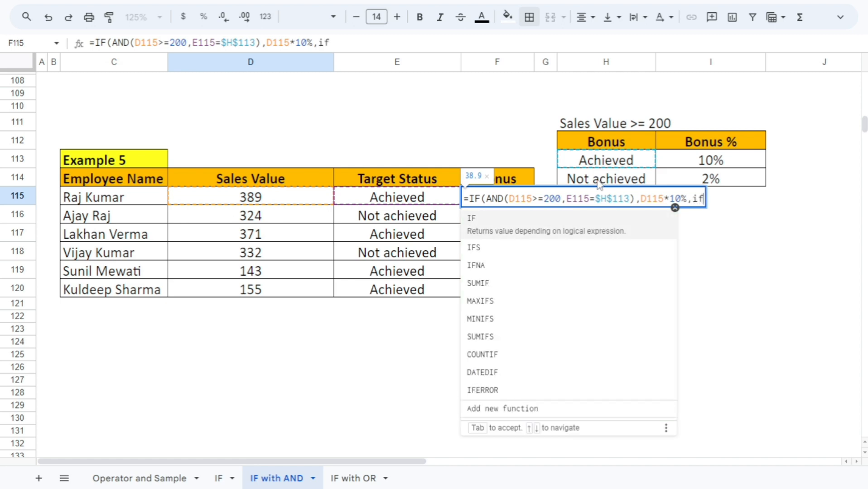
text((and()
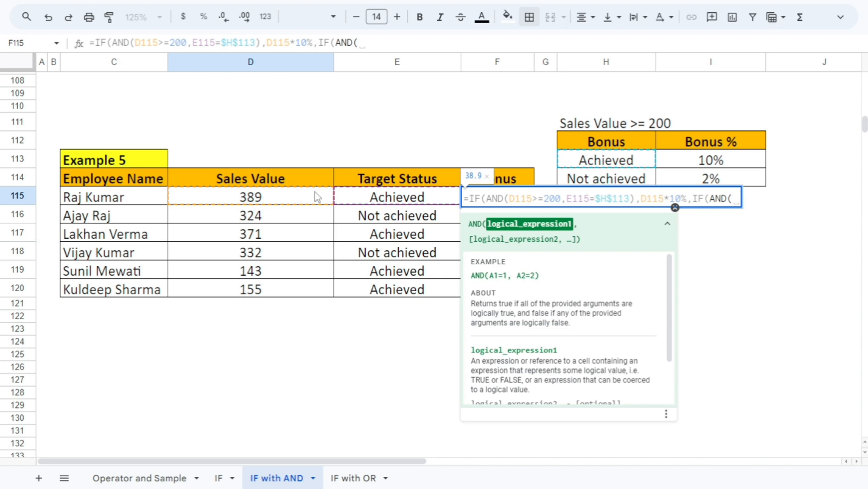
click(295, 202)
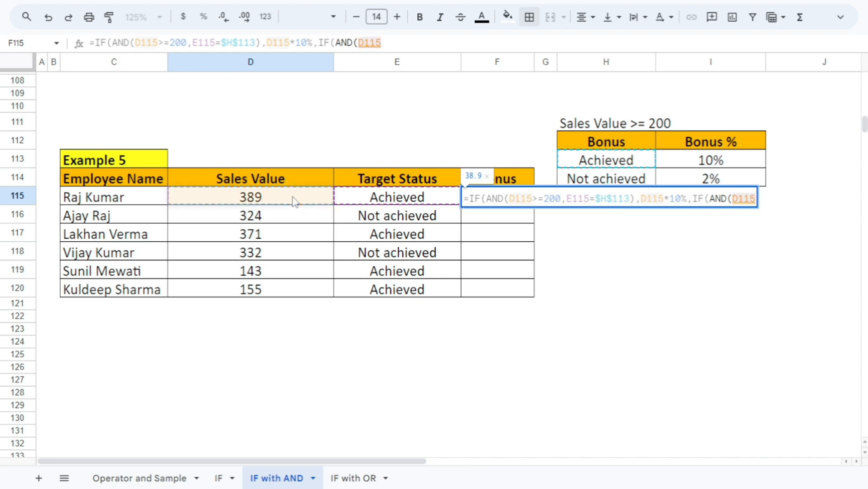
text(>=)
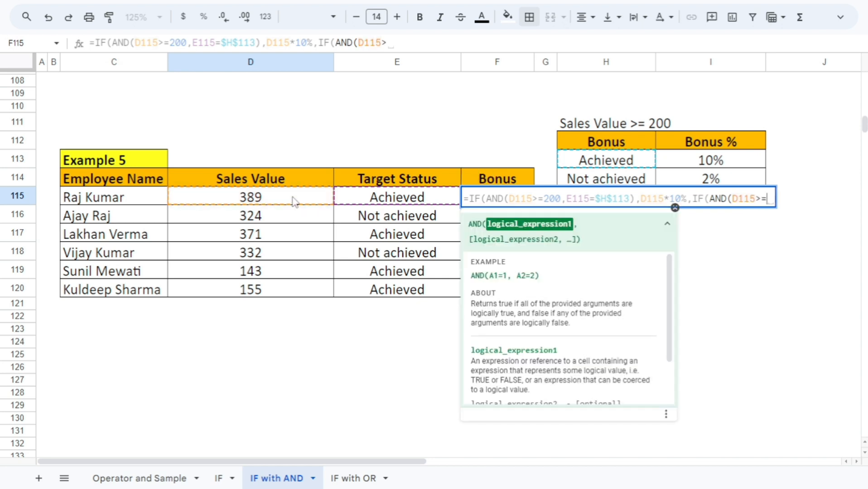
text(200)
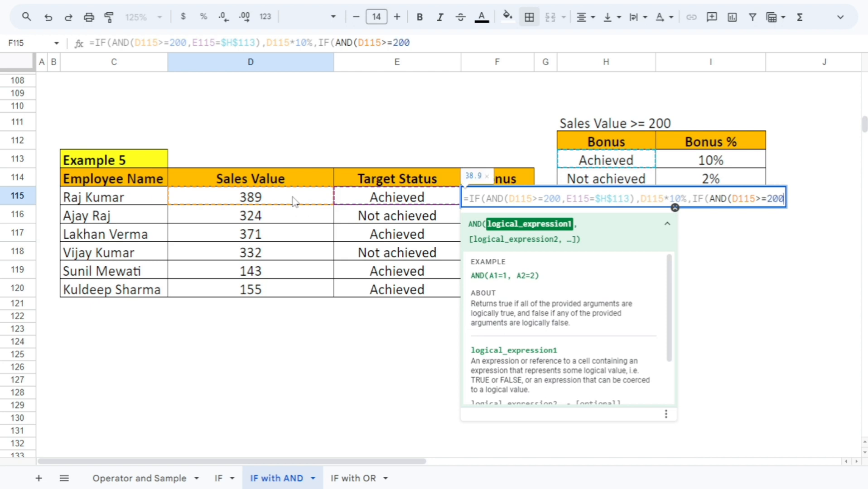
text(,)
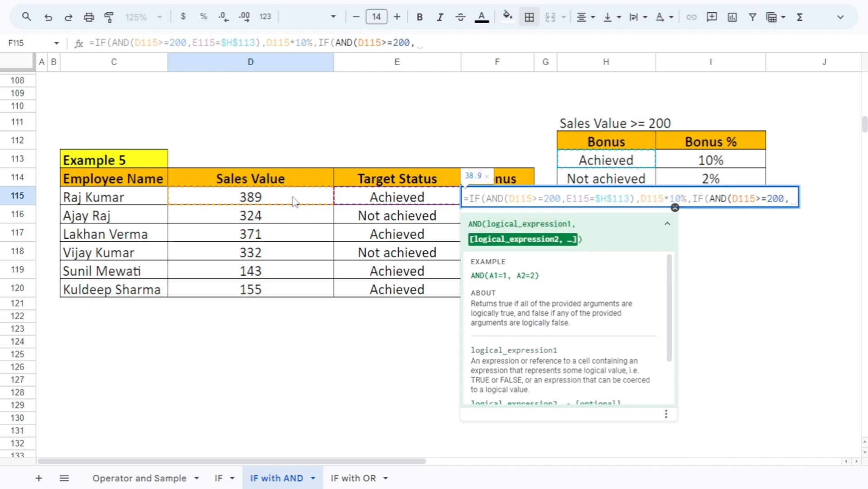
Add E115=$H$114 as the nested AND's second condition, with an absolute criteria reference, and close that AND
click(380, 200)
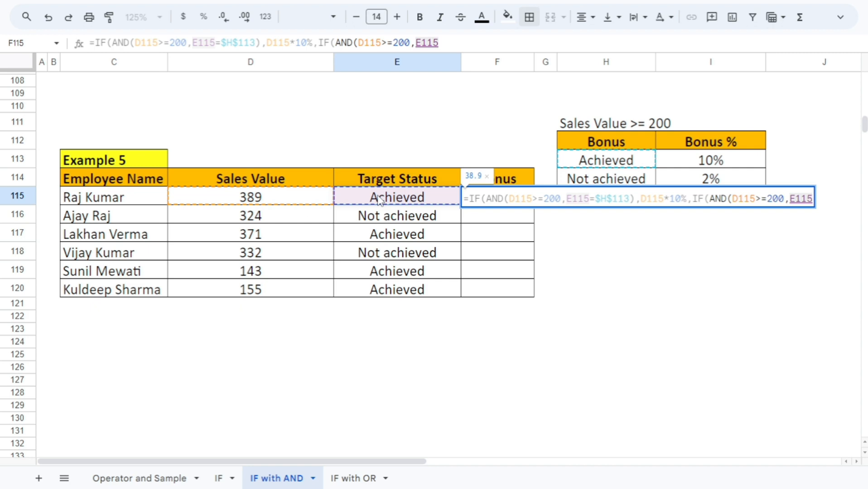
text(=)
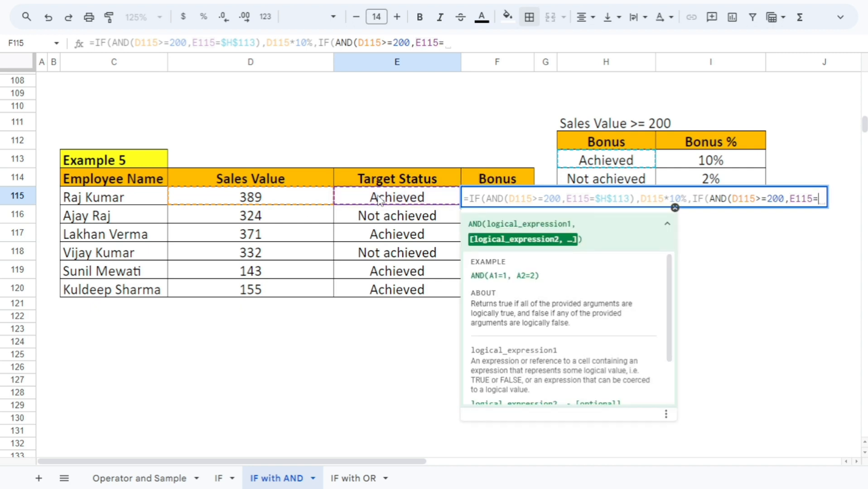
click(582, 179)
key(F4)
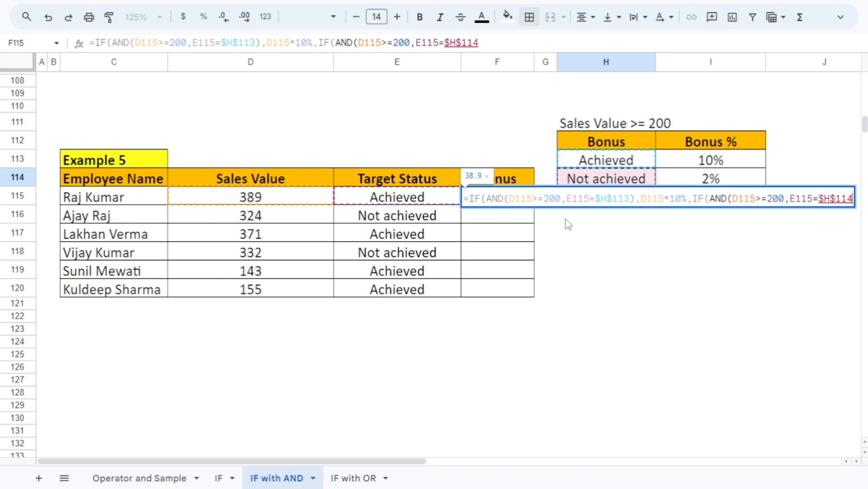
text(),)
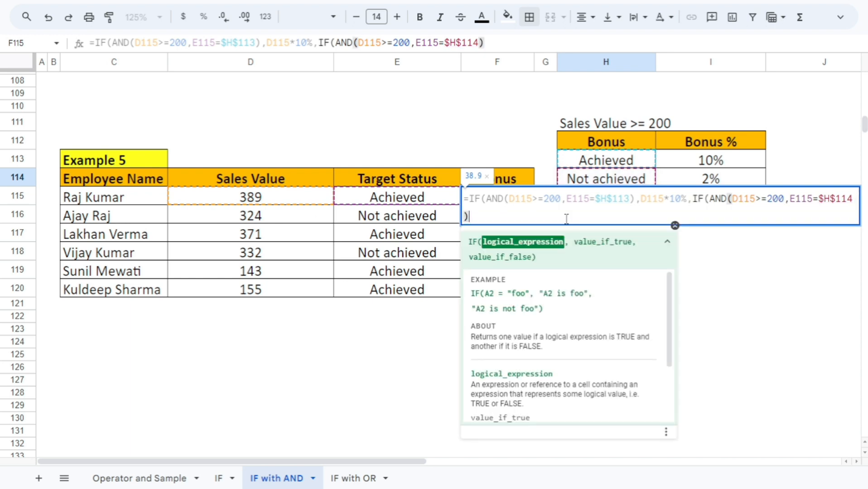
Make the nested IF in F115 return D115*2% when its conditions are met
click(281, 200)
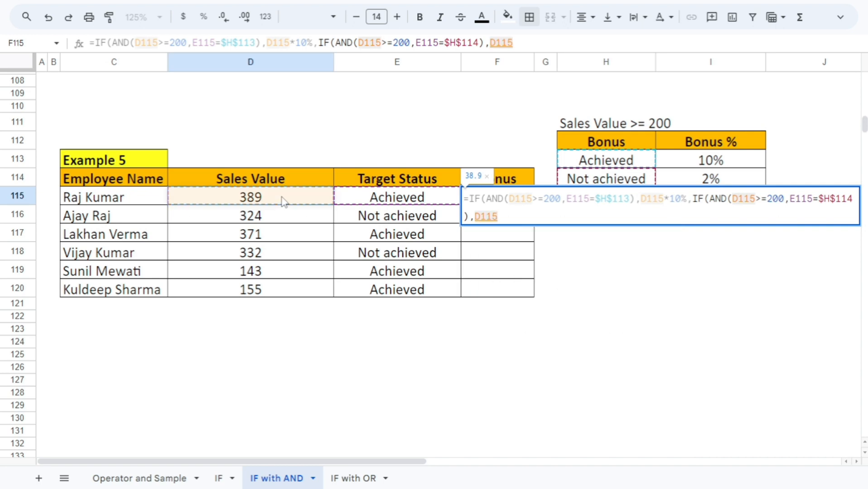
text(*2)
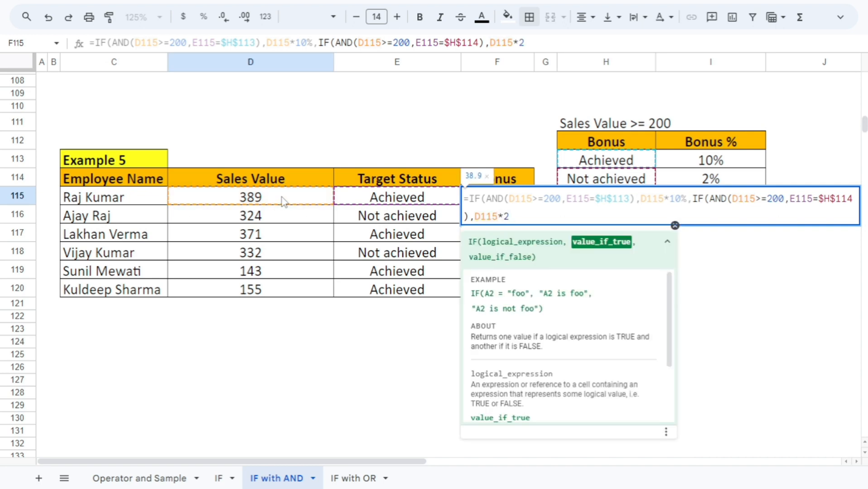
text(%,)
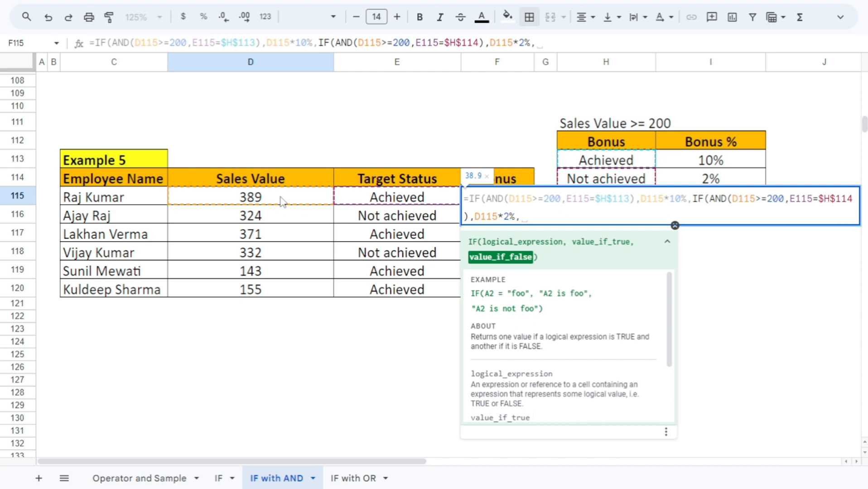
text(0))
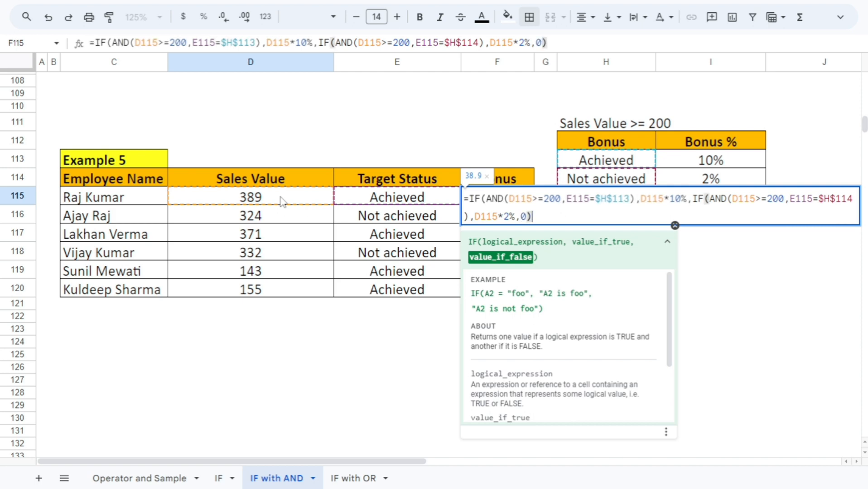
text())
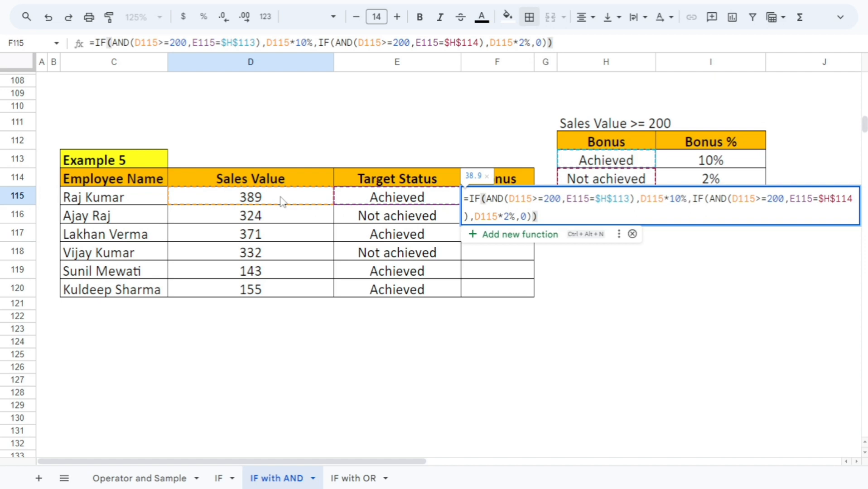
Finish the F115 bonus formula with 0 as the nested IF's false result, closing both IFs and entering it
key(Return)
key(Up)
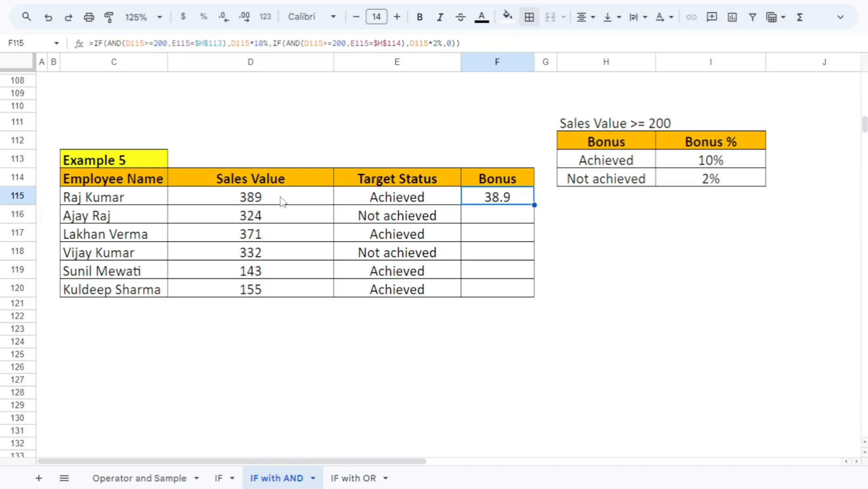
Fill the F115 bonus formula down through F120 for the remaining employees
key(shift+Down)
key(shift+Down)
key(shift+Down)
key(shift+Down)
key(shift+Down)
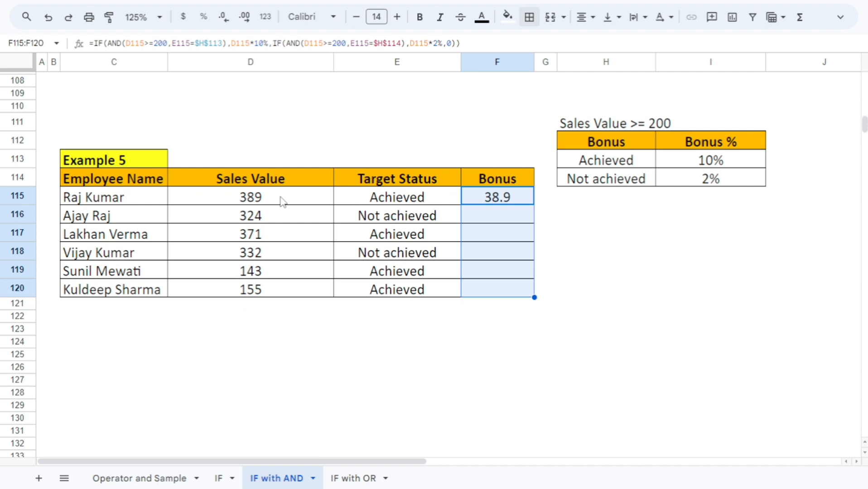
key(ctrl+d)
key(Down)
key(Up)
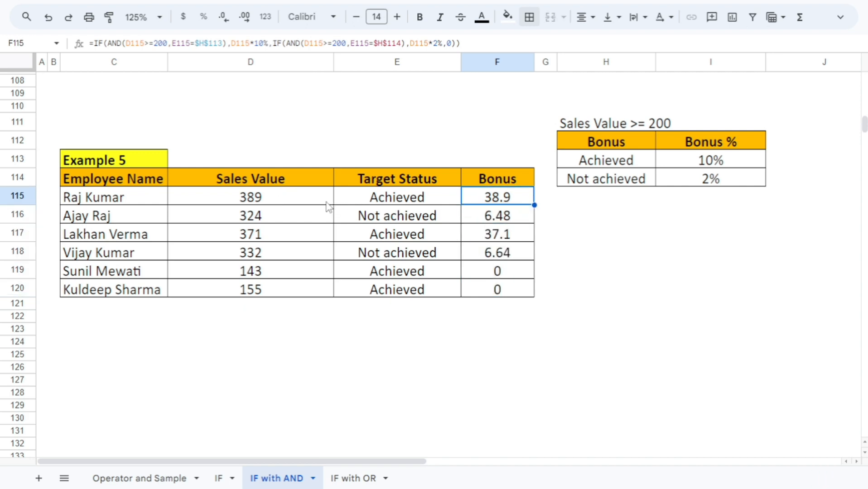
Check the bonuses in rows 115 and 116 against their sales values and target statuses
click(400, 200)
click(503, 198)
click(306, 217)
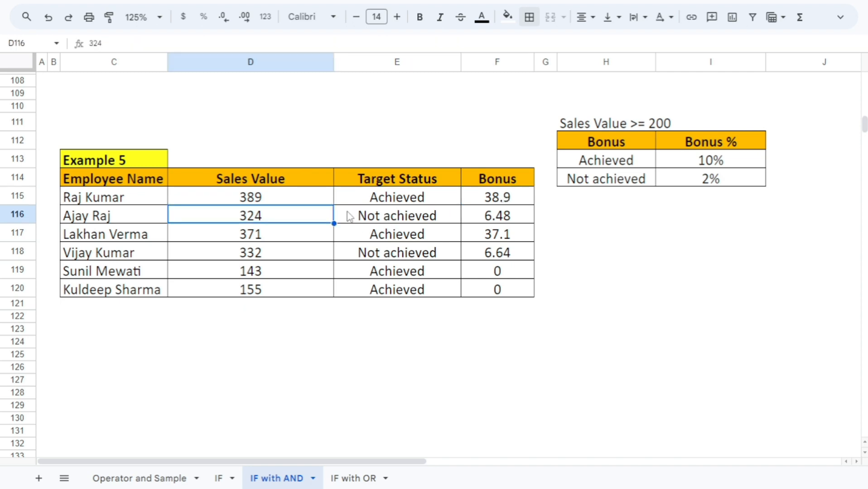
click(492, 225)
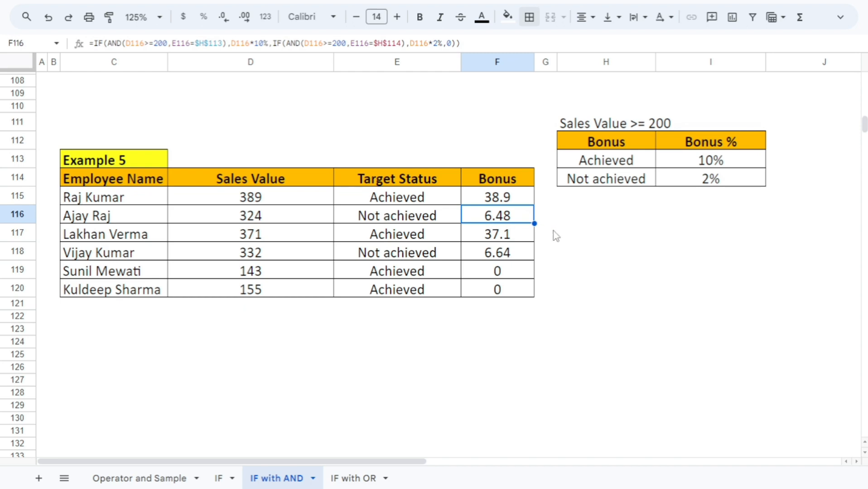
click(550, 216)
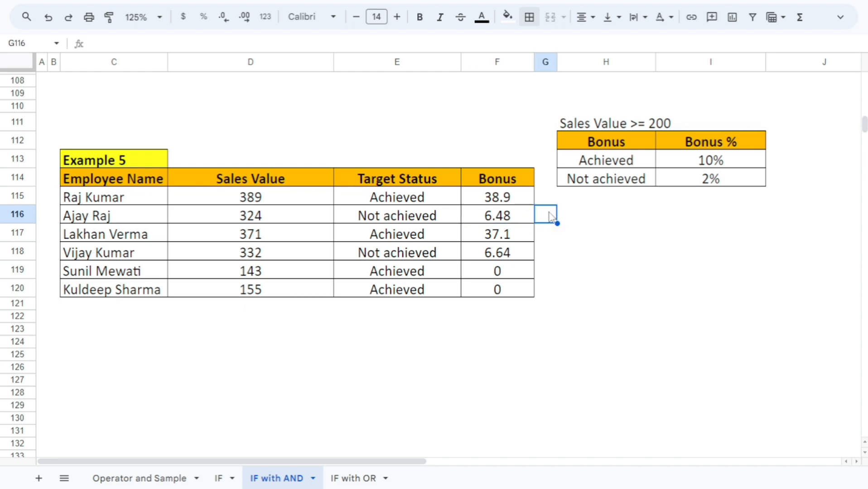
click(499, 204)
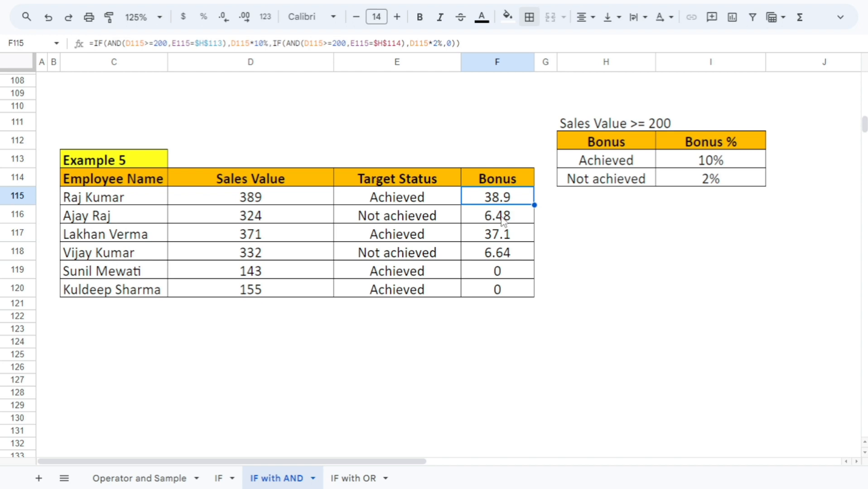
click(501, 218)
Examine D119:F120 and the other rows' sales values and statuses to see how both conditions determine the bonus
drag(279, 278, 474, 290)
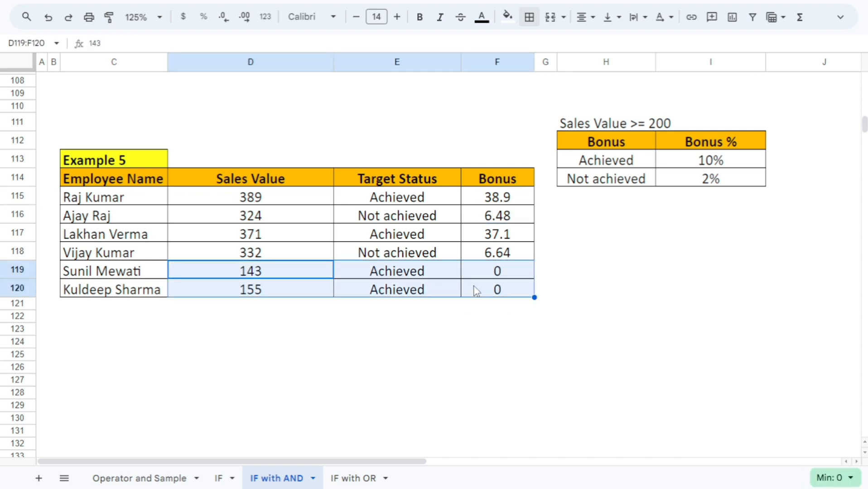
click(324, 290)
click(287, 272)
drag(286, 272, 473, 294)
click(248, 312)
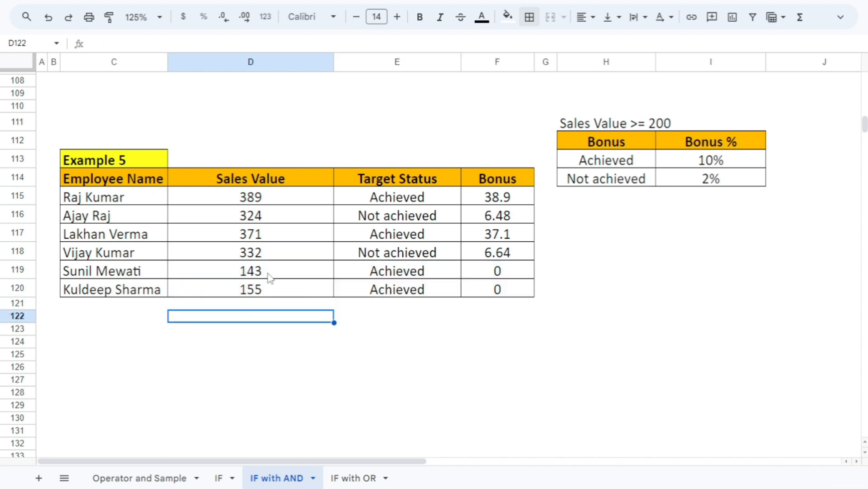
click(268, 272)
click(267, 313)
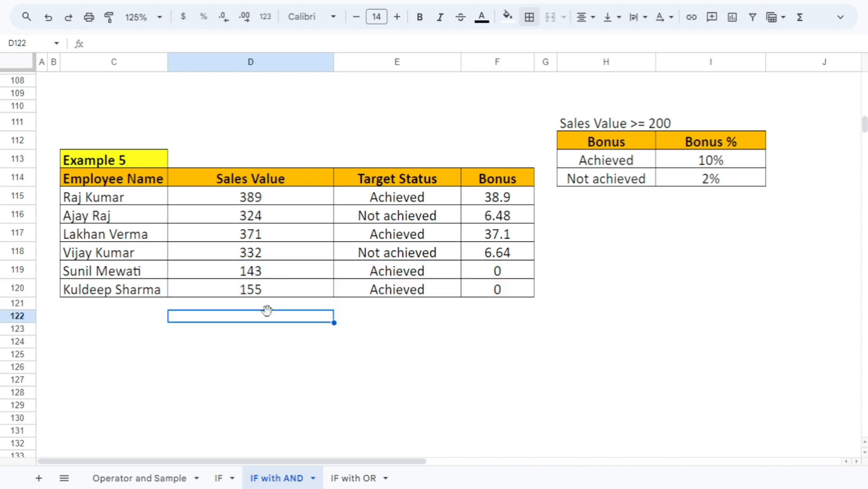
click(403, 304)
click(396, 236)
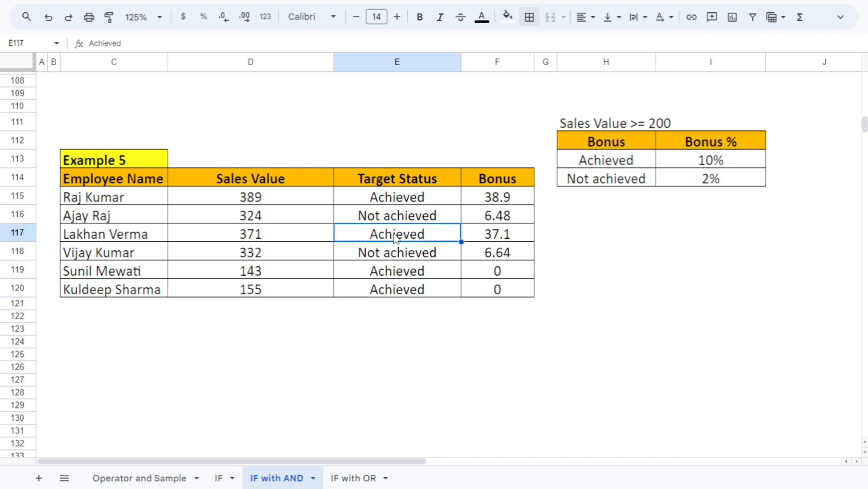
click(392, 289)
click(326, 252)
click(393, 213)
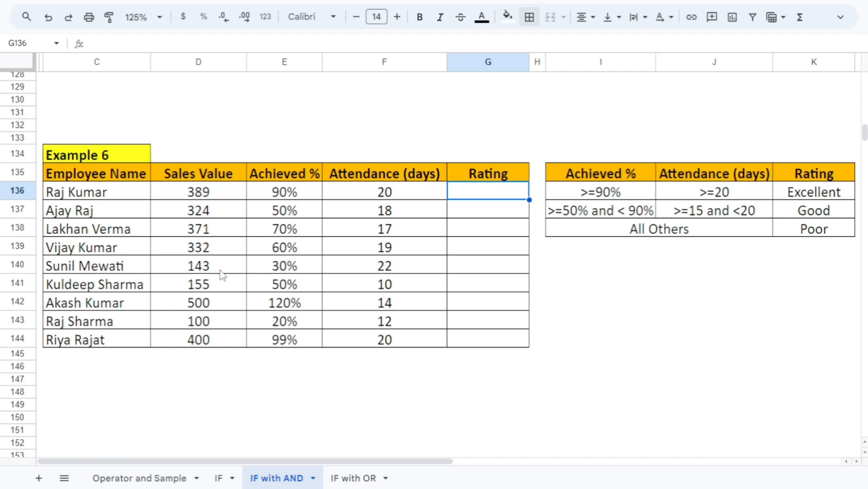
Review the Example 6 table's employee name, sales value, achieved percentage and attendance columns
drag(612, 178, 734, 236)
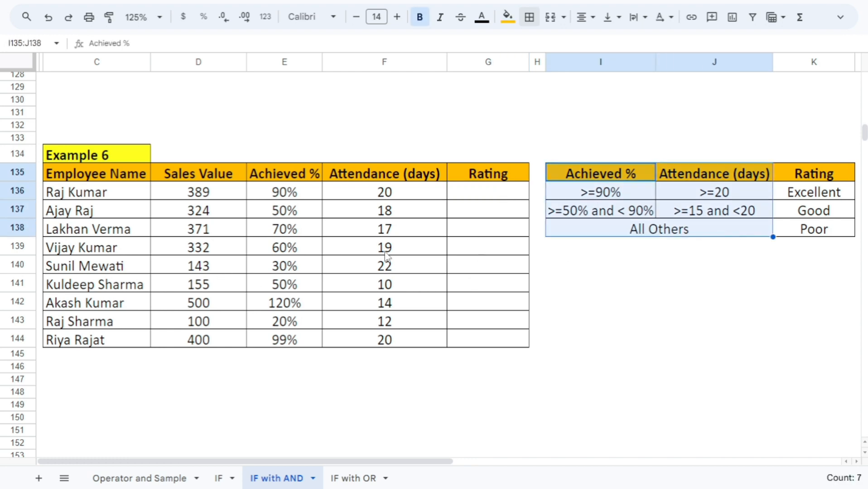
drag(120, 174, 245, 304)
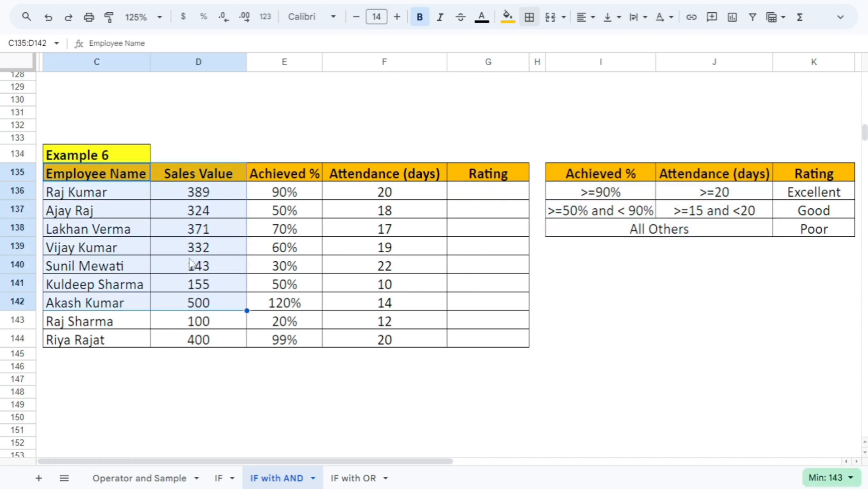
click(137, 214)
click(116, 176)
drag(113, 196, 73, 302)
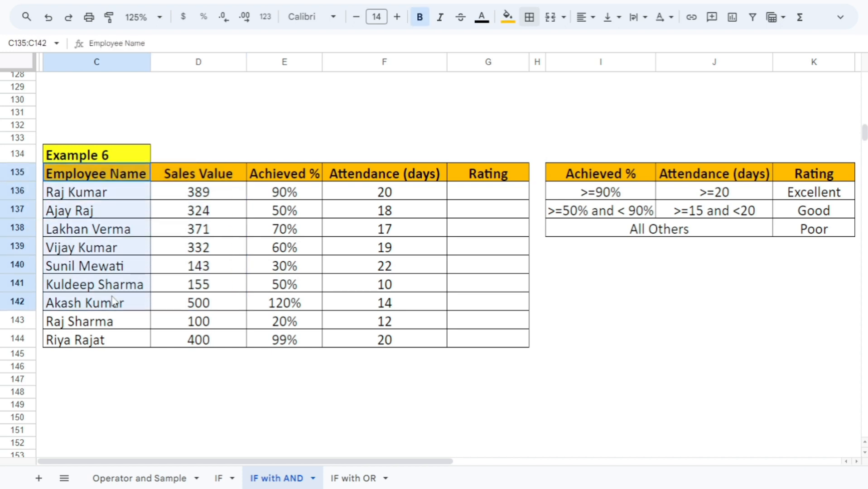
drag(203, 171, 213, 230)
drag(221, 261, 215, 310)
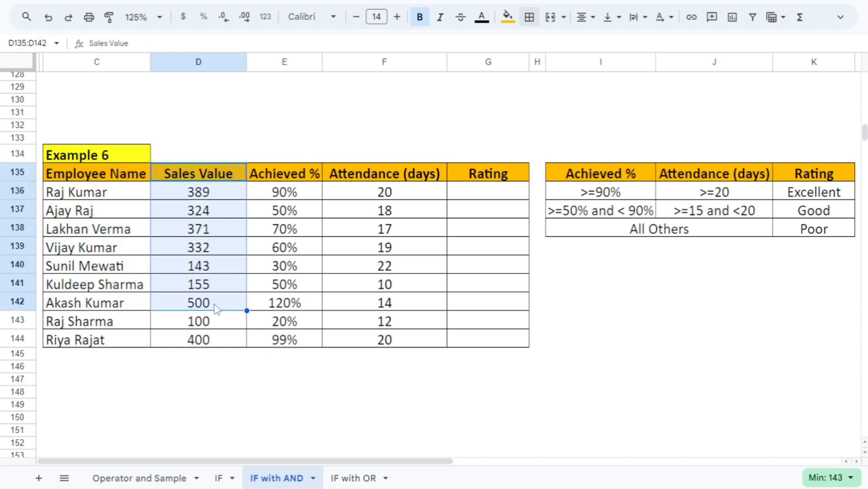
drag(299, 178, 295, 342)
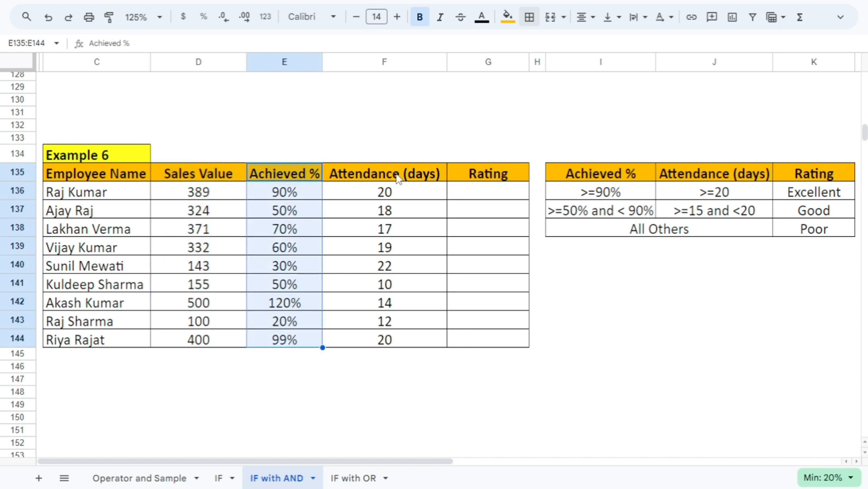
drag(396, 175, 395, 322)
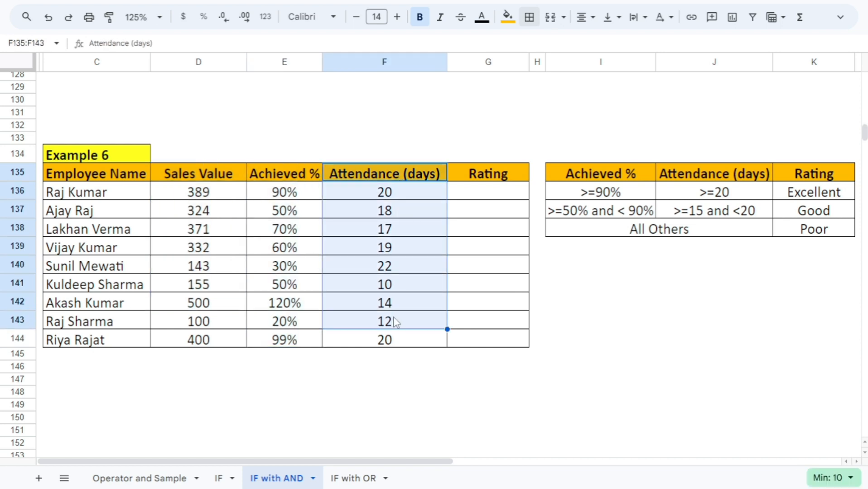
click(394, 198)
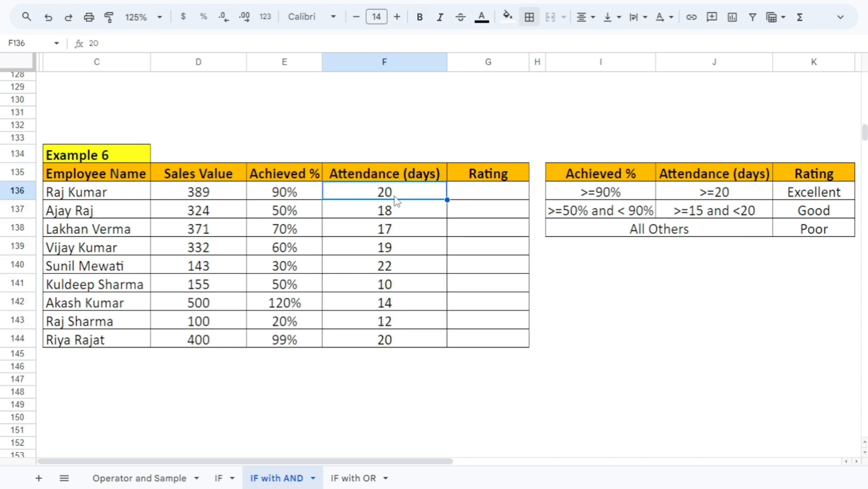
click(397, 179)
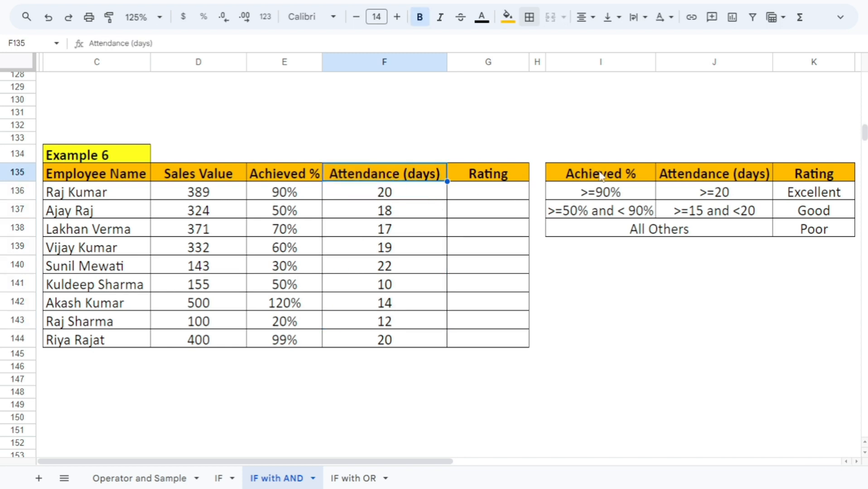
Examine the Example 6 criteria table for the achieved percentage and attendance conditions behind the Excellent, Good and Poor ratings
drag(601, 175, 796, 243)
click(679, 290)
click(604, 180)
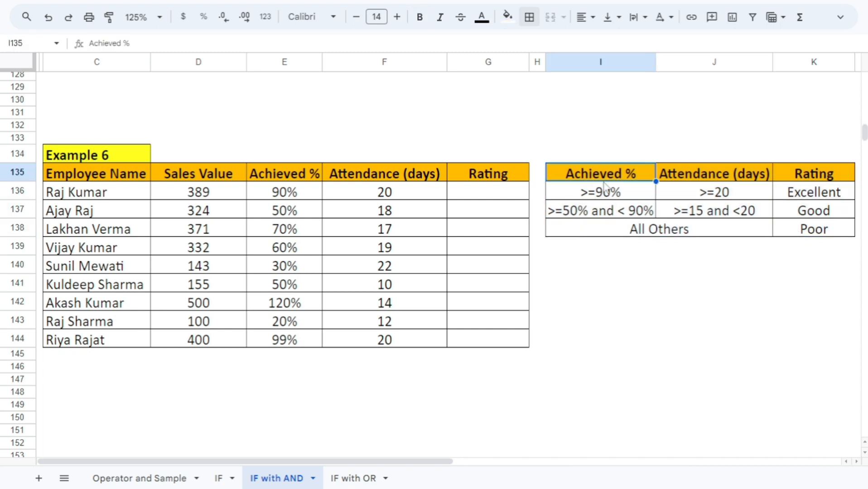
click(604, 197)
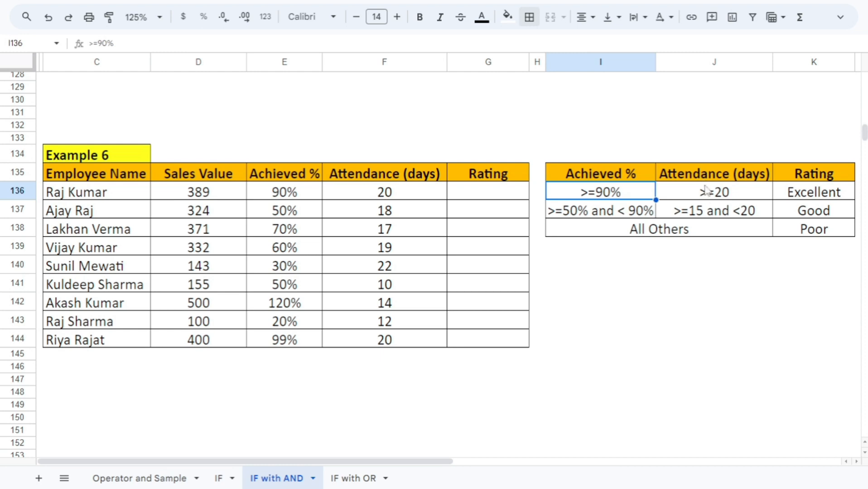
click(709, 207)
click(709, 196)
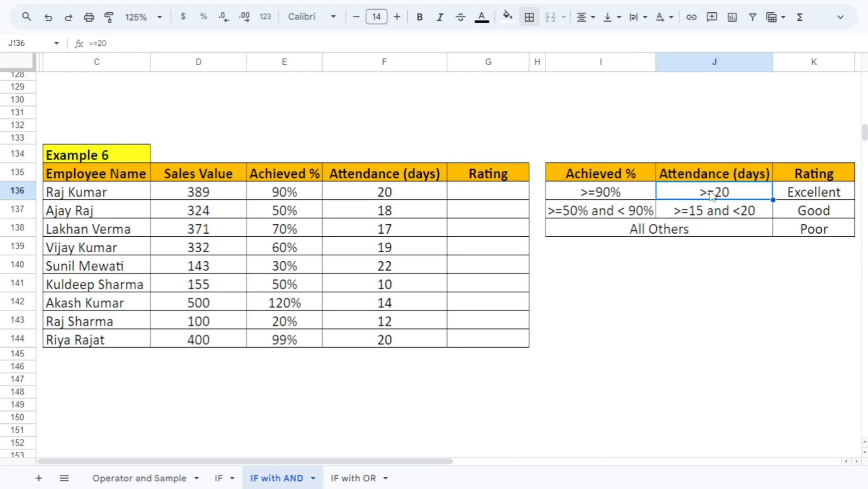
click(833, 196)
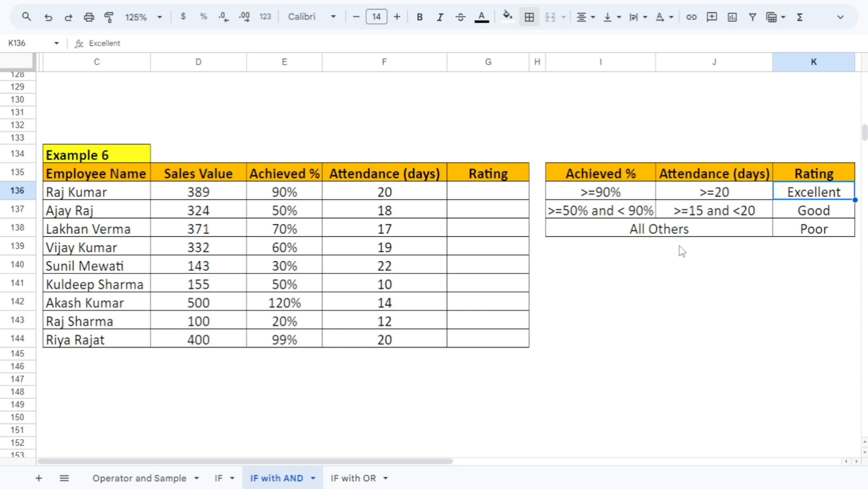
click(582, 212)
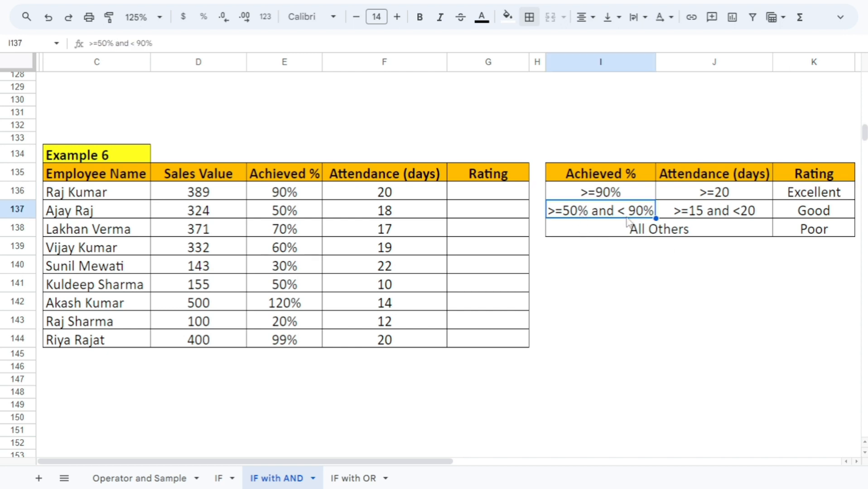
click(711, 218)
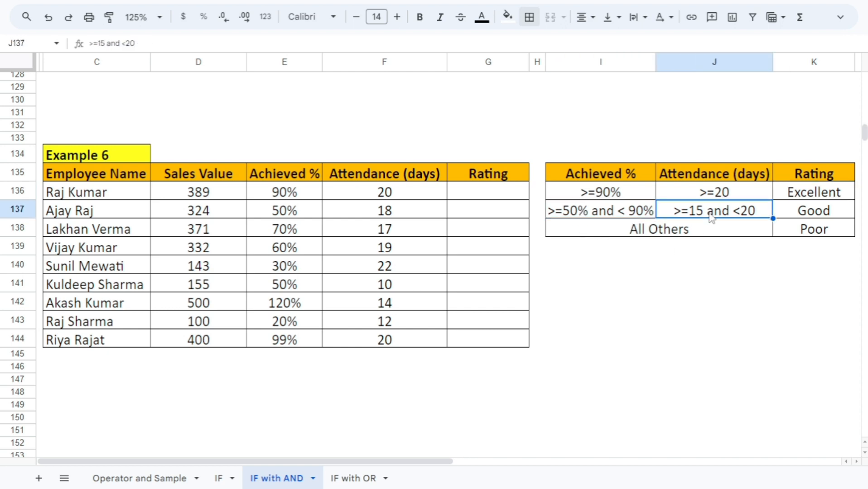
click(827, 215)
click(682, 238)
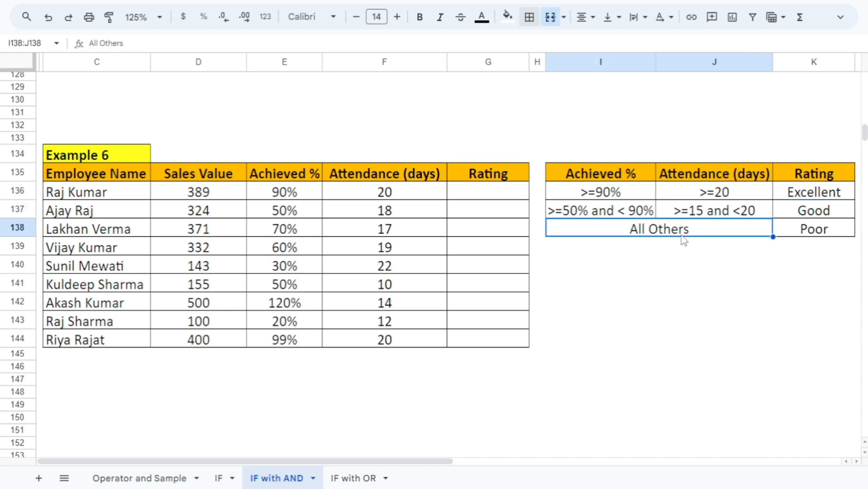
click(808, 234)
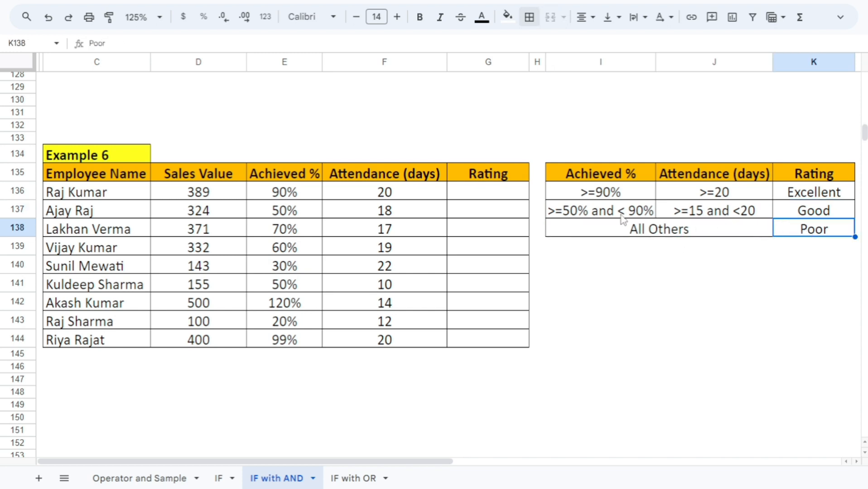
Move the rating criteria table from I135:K138 to D125, above the Example 6 table
click(483, 194)
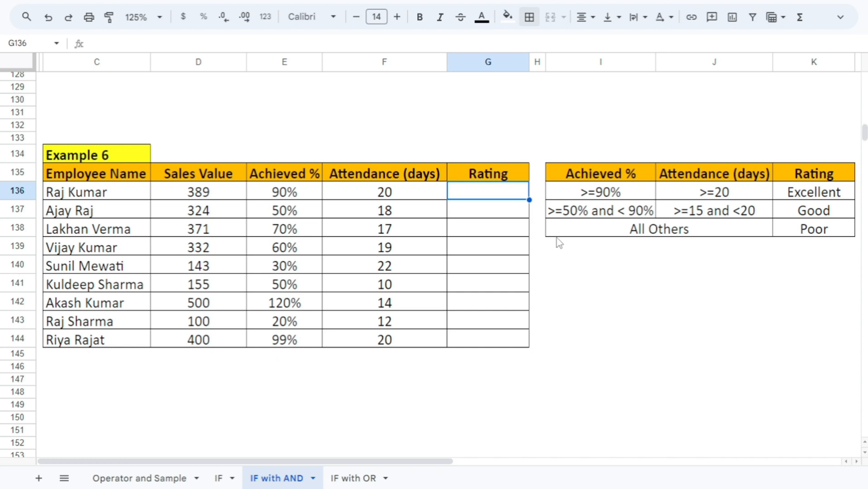
drag(585, 178, 773, 241)
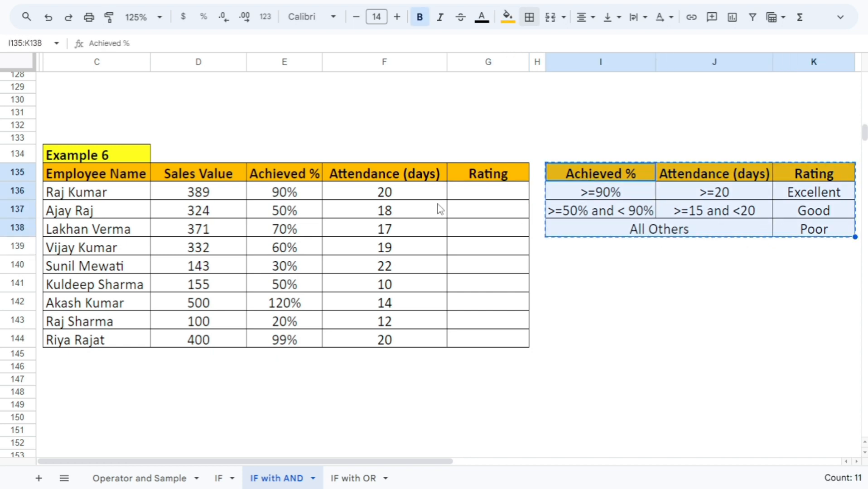
key(ctrl+c)
scroll(219, 179, up, 2)
click(203, 114)
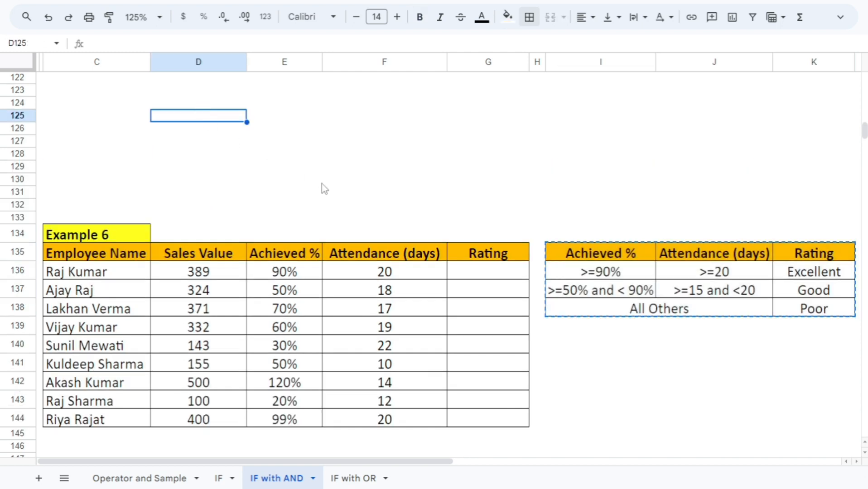
key(ctrl+v)
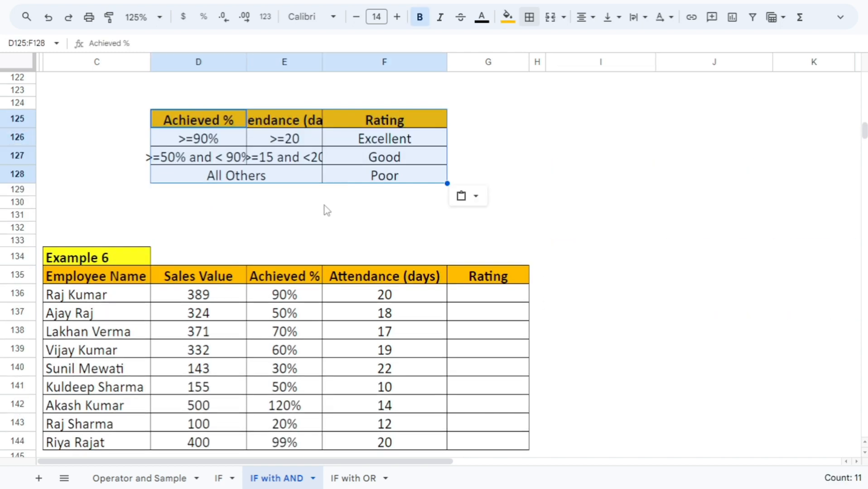
Widen column D moderately so the moved table's Achieved % criteria fit within their cells
click(296, 193)
double_click(246, 62)
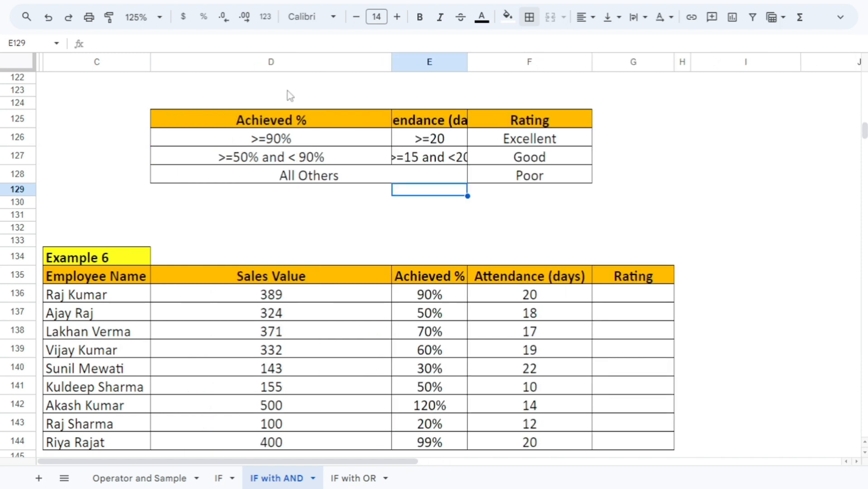
drag(390, 62, 323, 63)
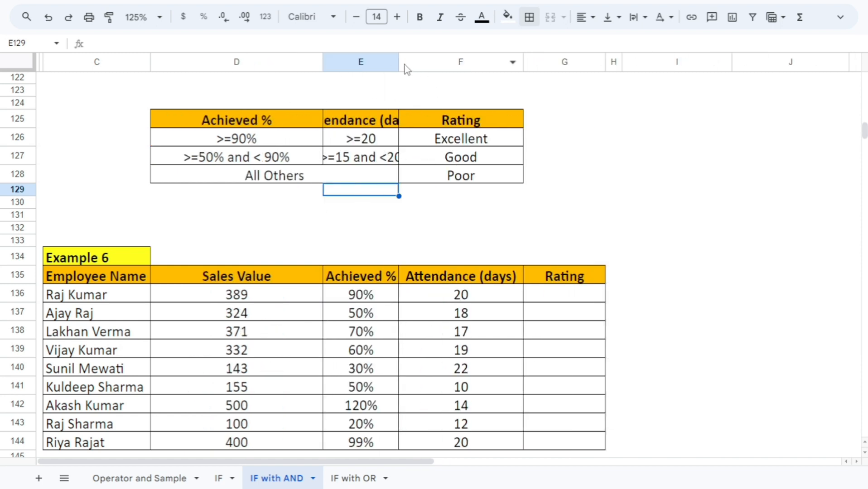
Widen column E until the Attendance (days) heading and the ">=15 and <20" criterion fit fully within their cells
drag(399, 62, 452, 63)
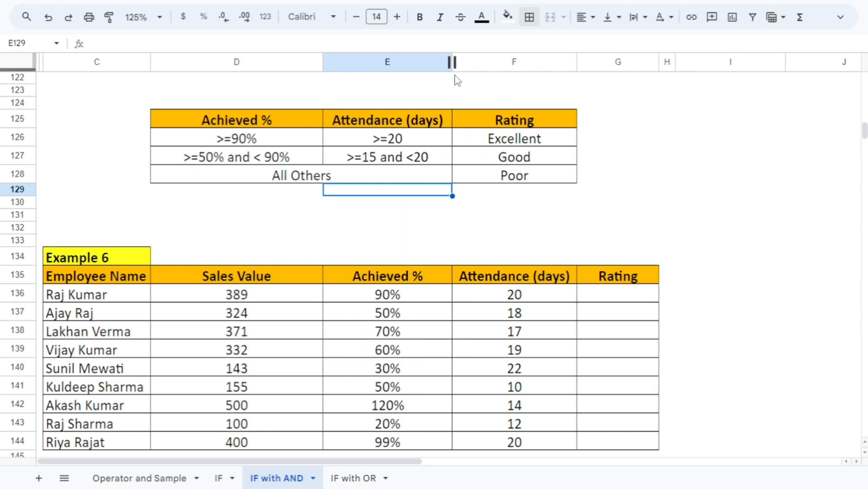
scroll(448, 249, down, 2)
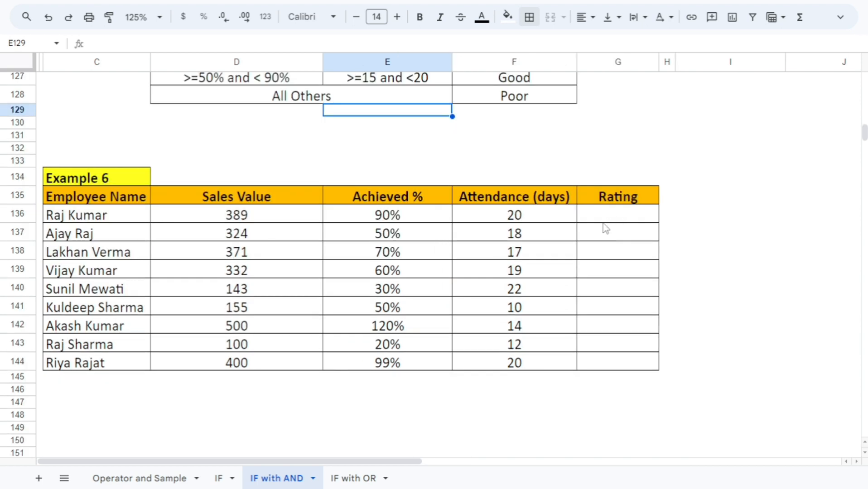
scroll(603, 223, up, 2)
Start the rating formula in G136 with an IF containing an AND whose first condition is E136>=90%
click(589, 300)
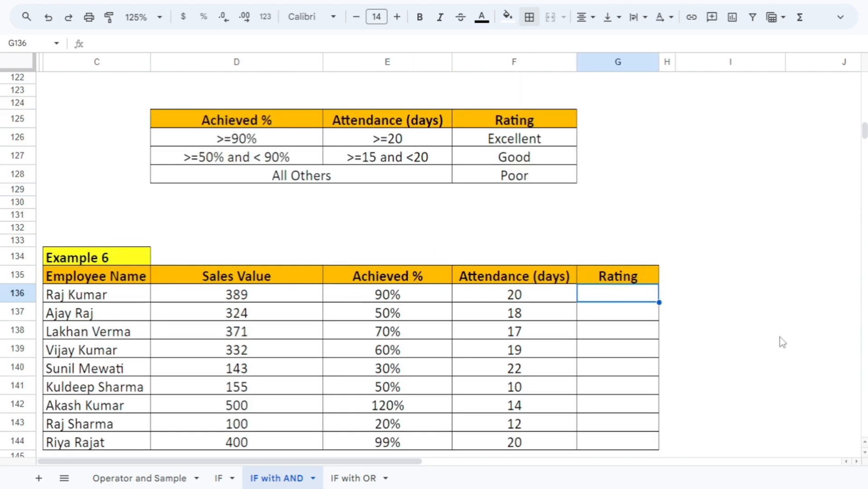
text(=IF()
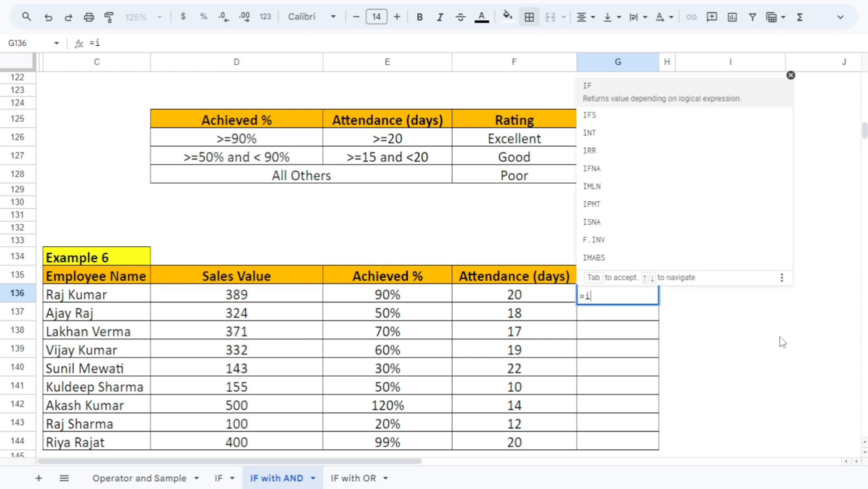
text(and)
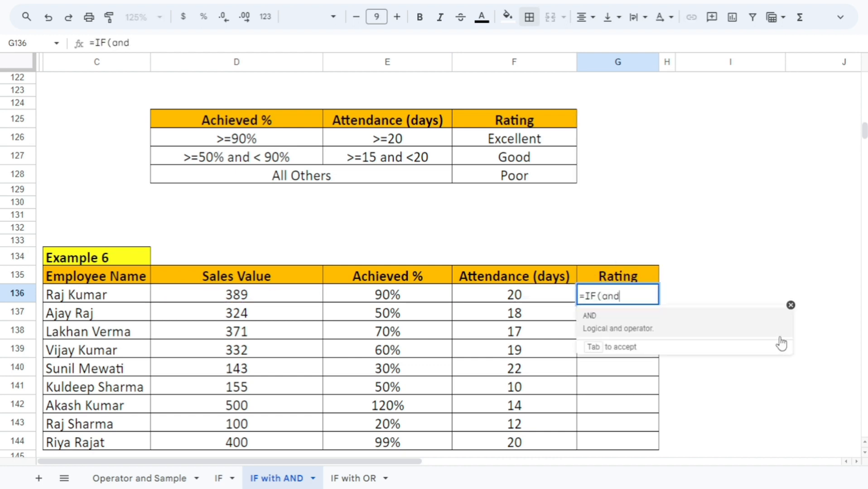
key(Tab)
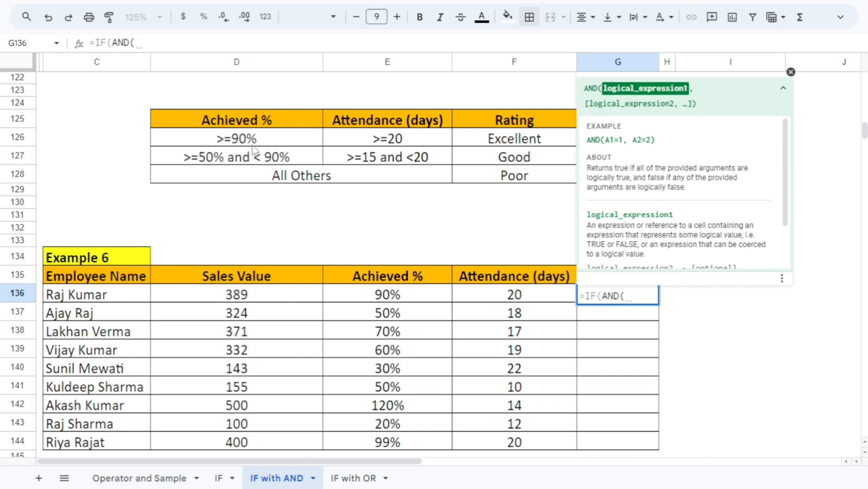
click(363, 301)
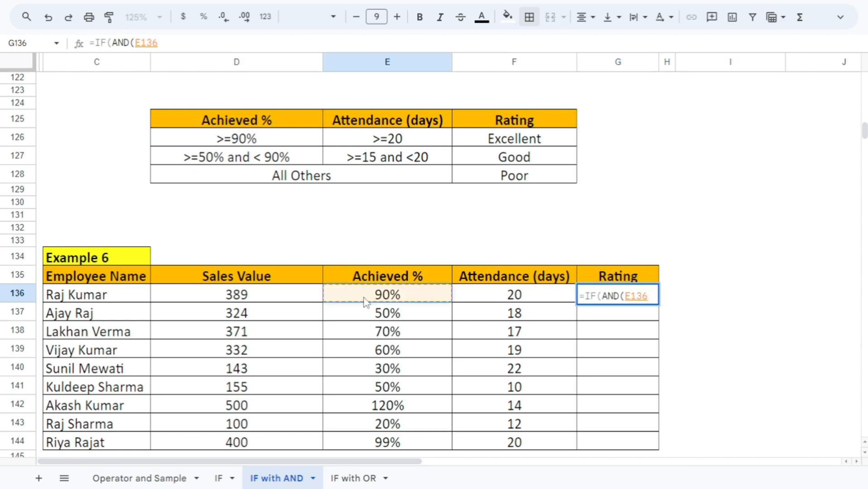
text(>=)
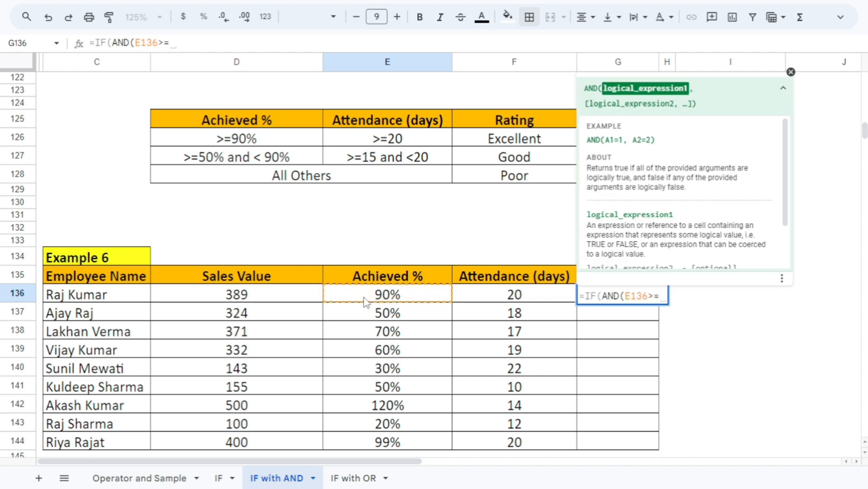
text(90%)
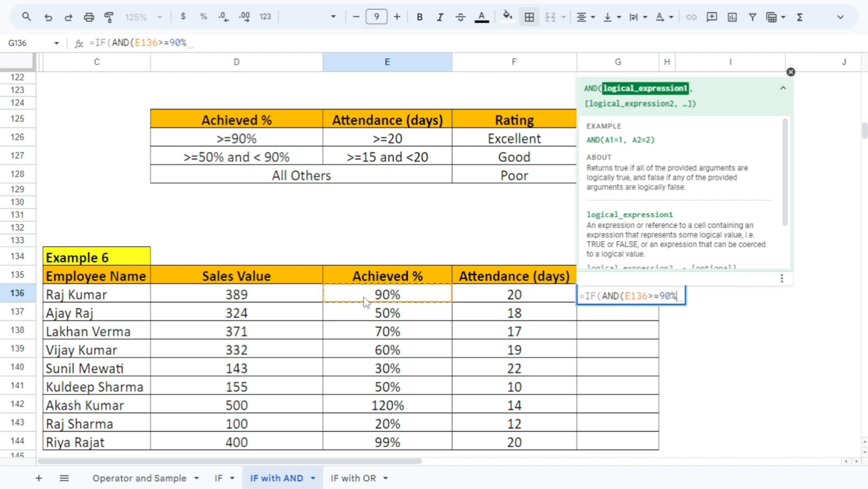
text(,)
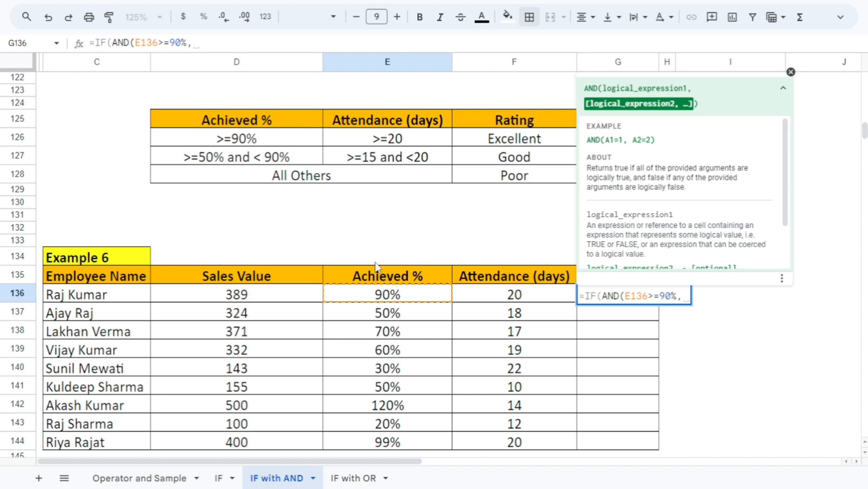
Add F136>=20 as the second AND condition in the G136 formula and close the AND
click(490, 298)
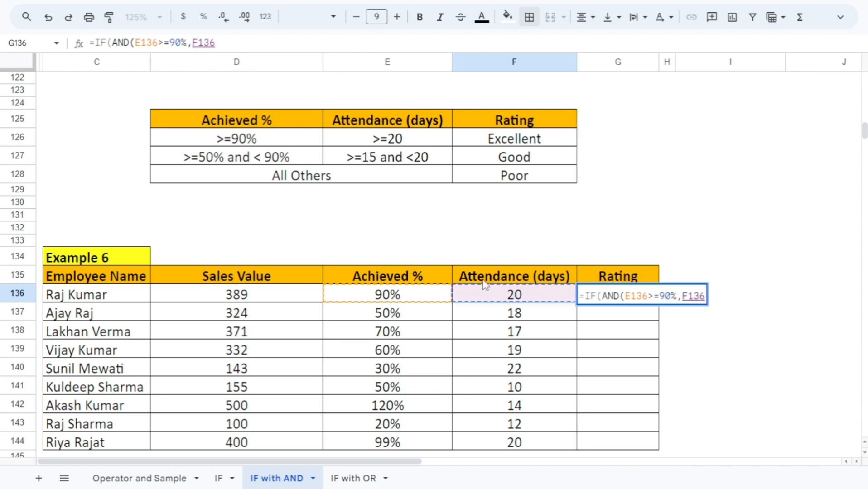
text(>=)
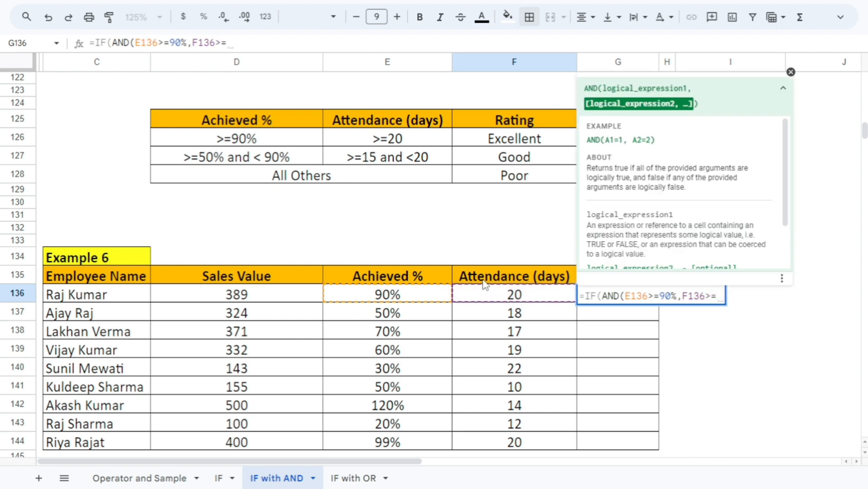
text(20),)
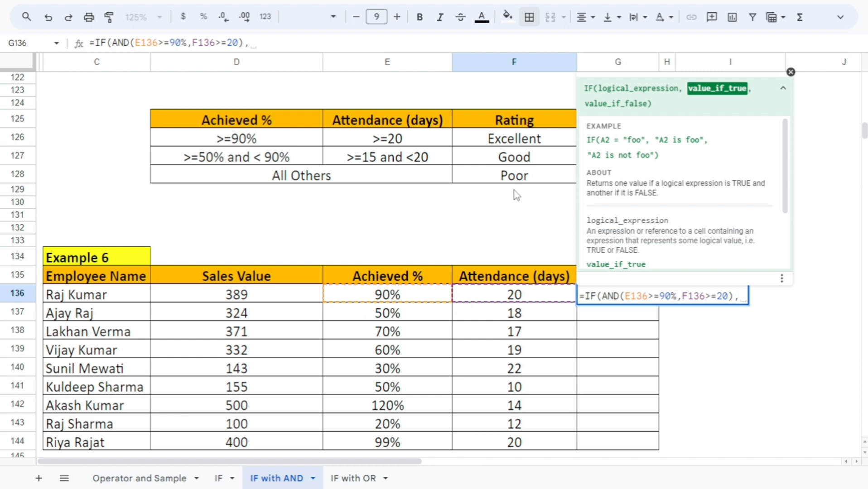
Set the IF's true value to the Excellent rating cell as the absolute reference $F$126
click(521, 144)
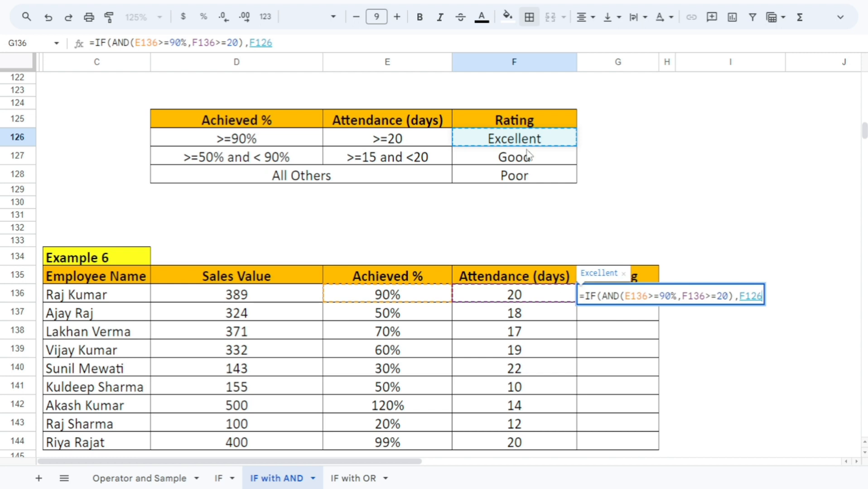
key(F4)
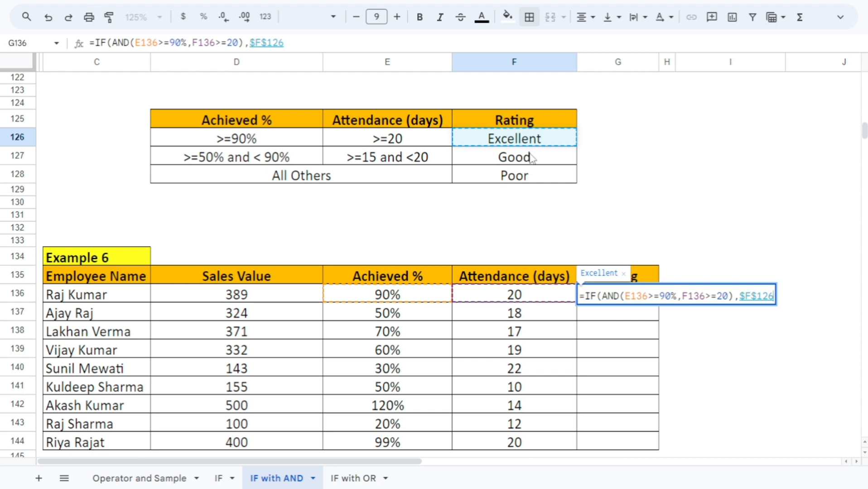
text(,)
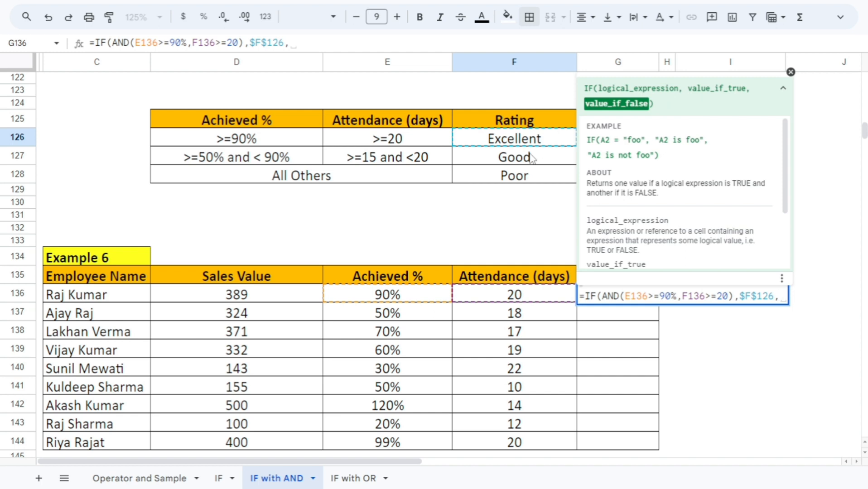
Nest a second IF with AND as the false value, with E136>=50% as its first condition
text(IF()
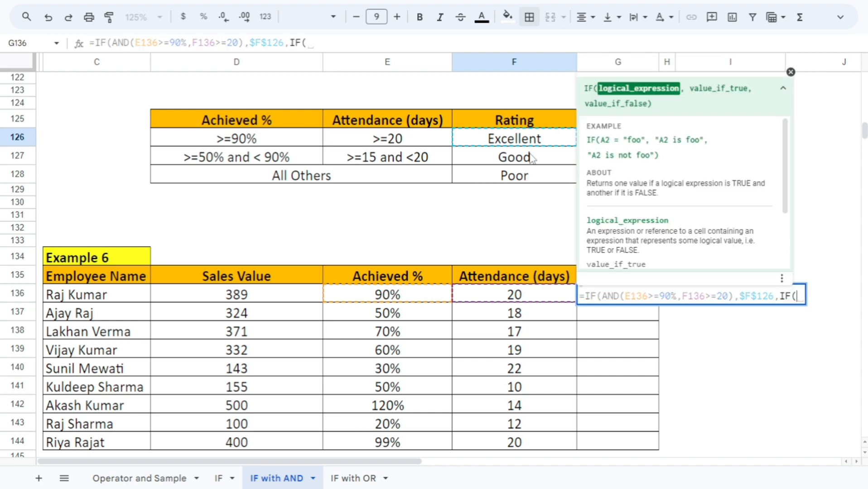
text(and)
key(Tab)
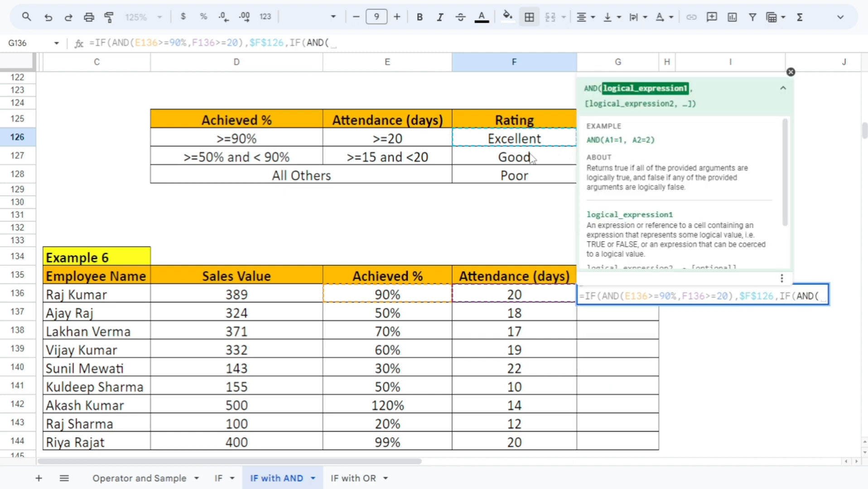
click(387, 295)
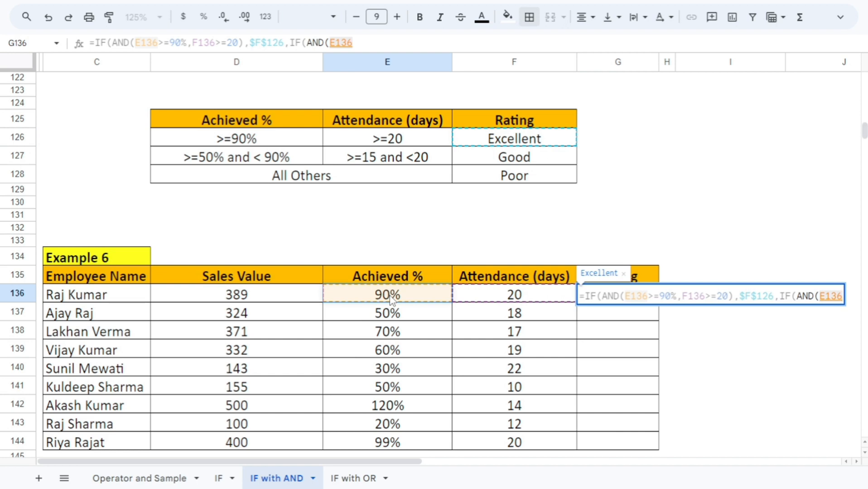
text(>=)
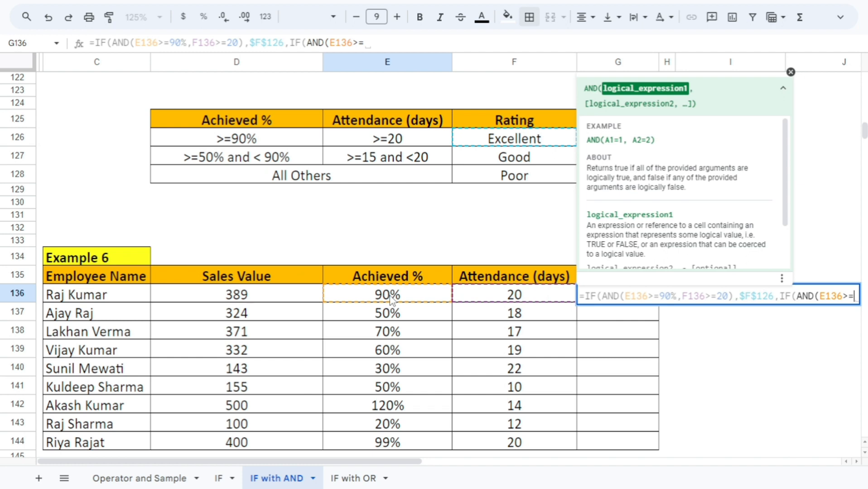
text(50)
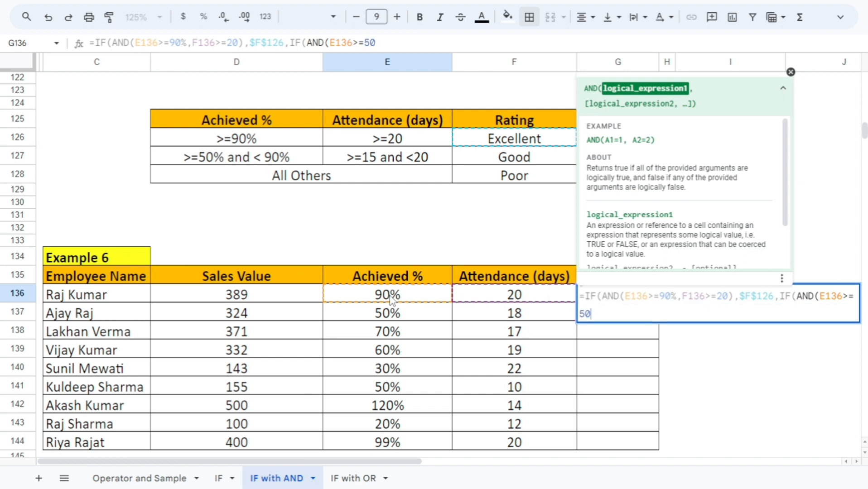
text(%,)
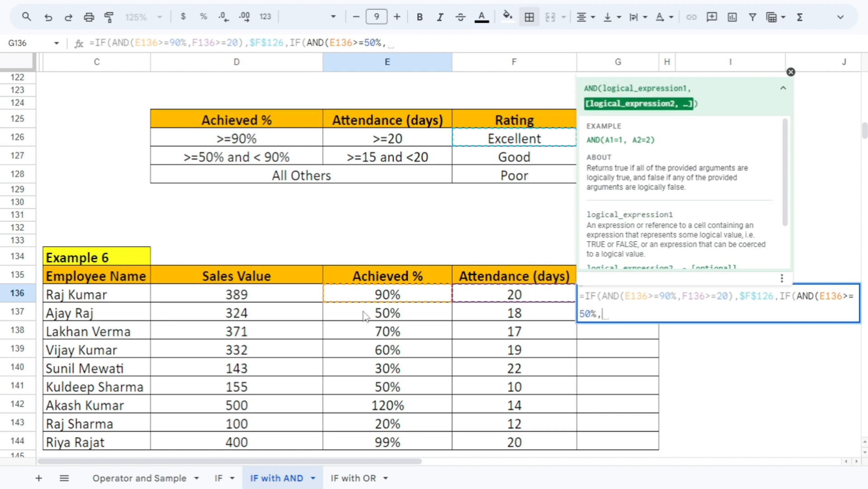
Add F136>=15 as the nested AND's second condition and close that AND
click(477, 299)
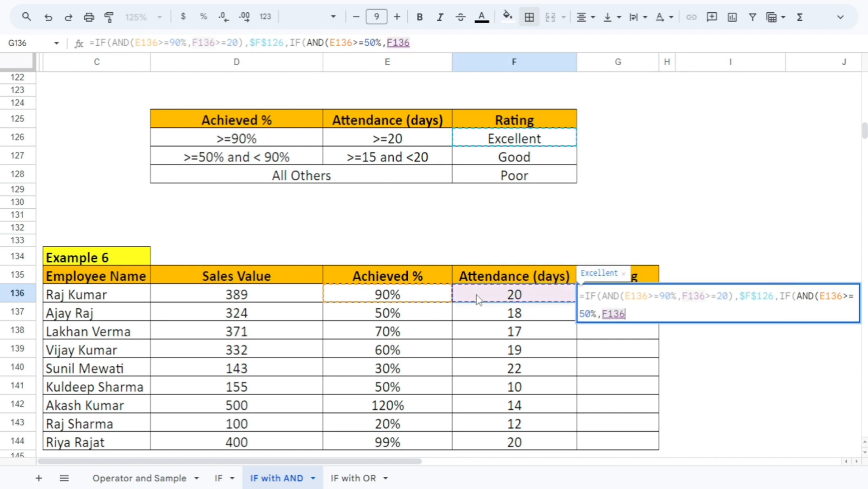
text(>=15)
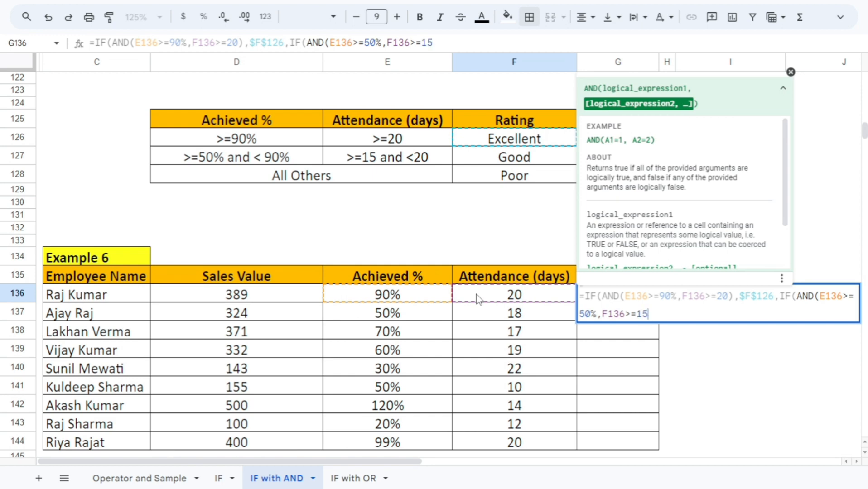
text())
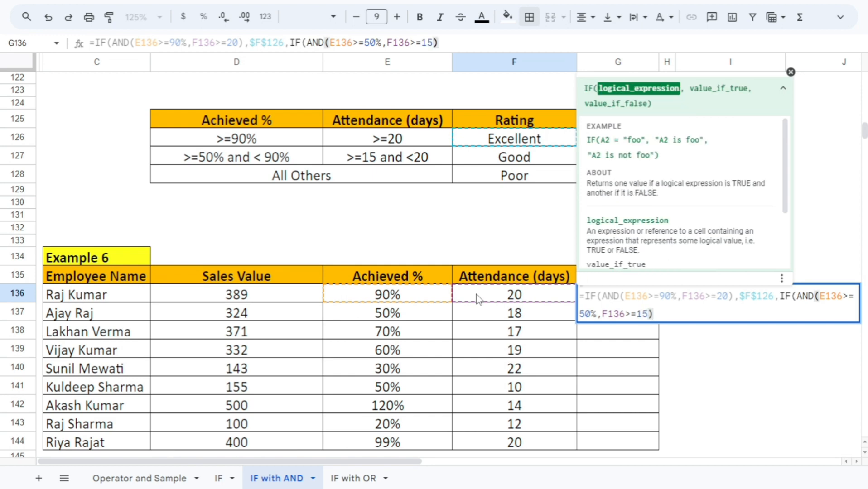
text(,)
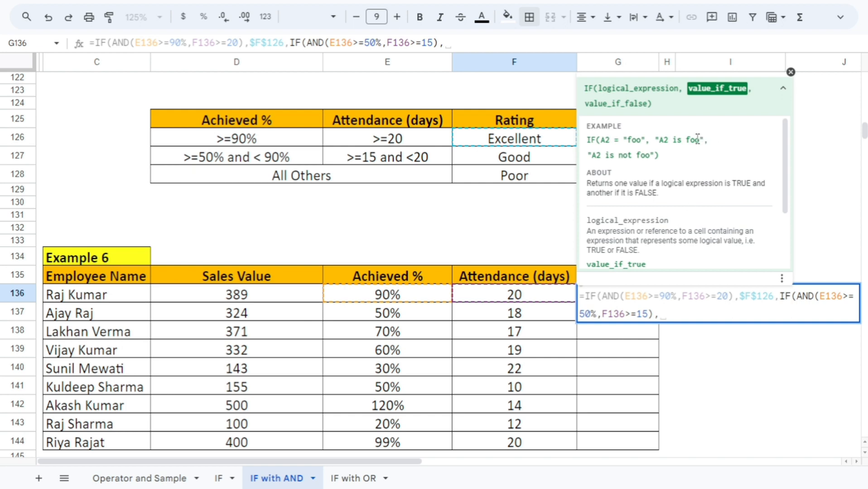
Make the nested IF return $F$127 when true and $F$128 when false, then close both IFs and enter the formula in G136
click(524, 166)
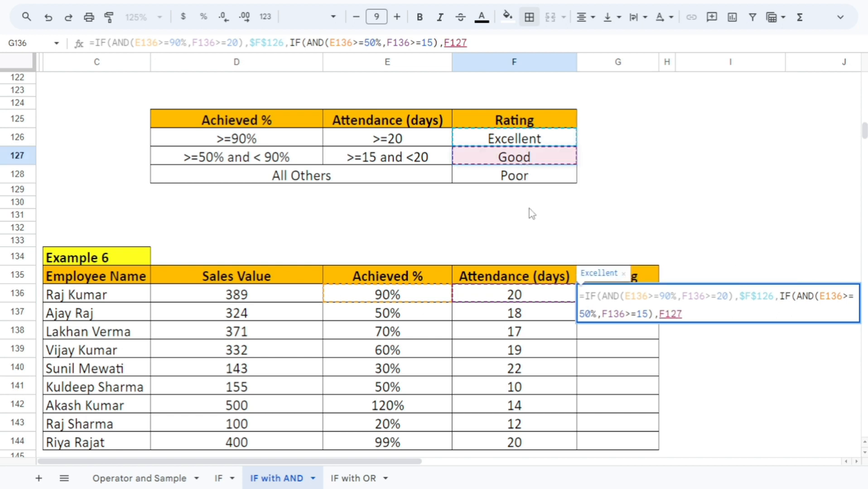
key(F4)
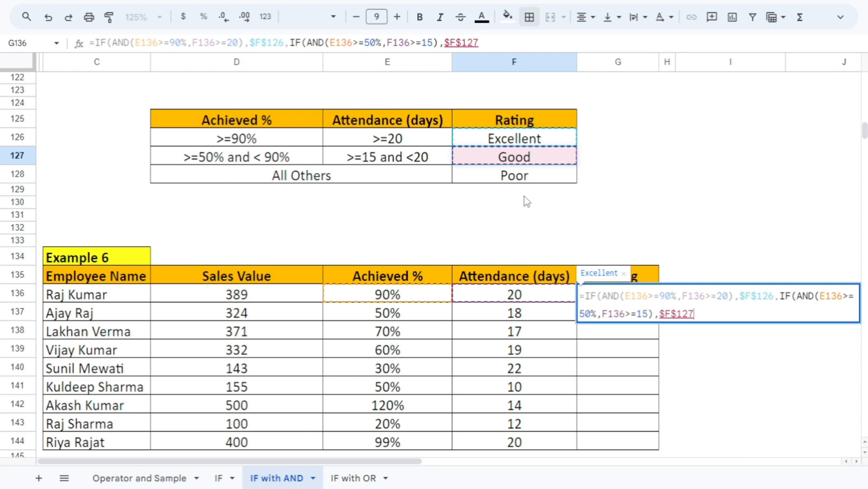
text(,)
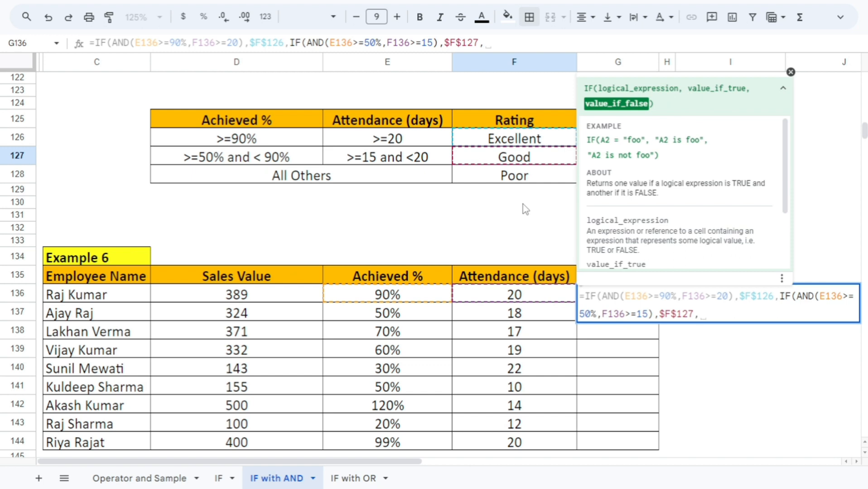
click(513, 180)
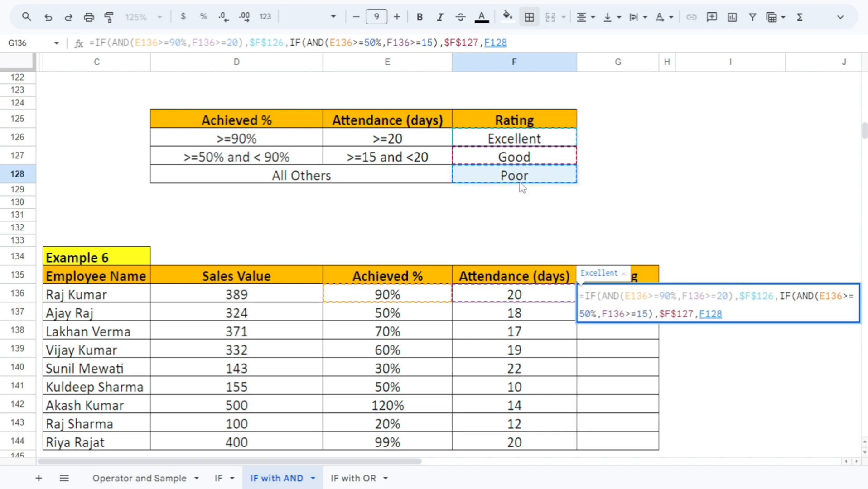
key(F4)
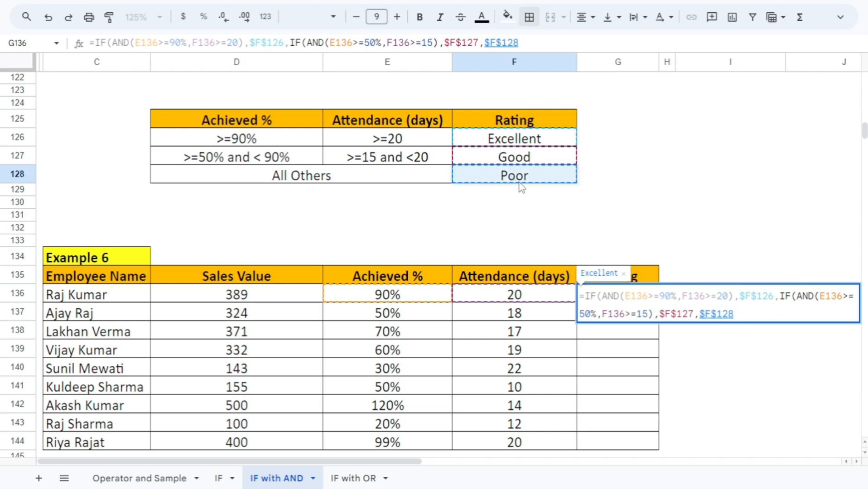
text())
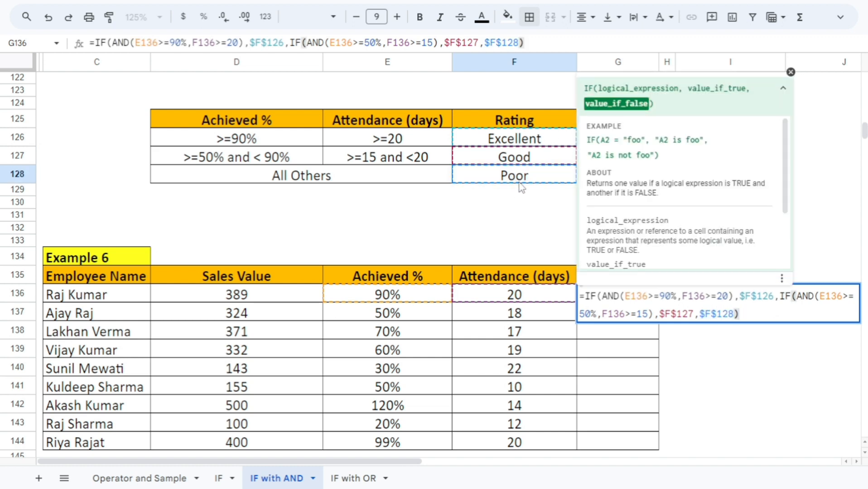
text())
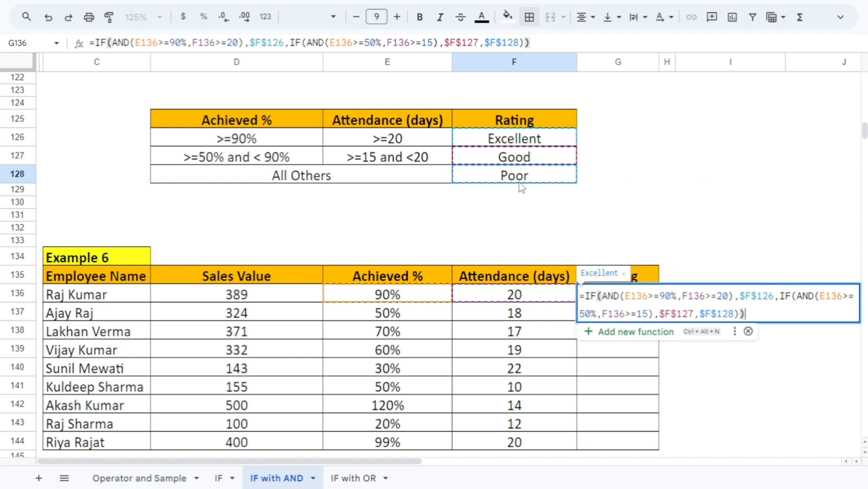
key(Return)
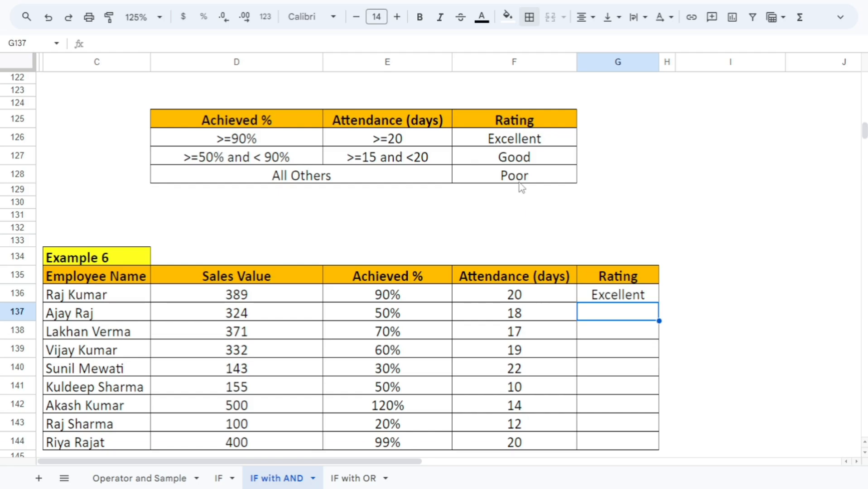
key(Up)
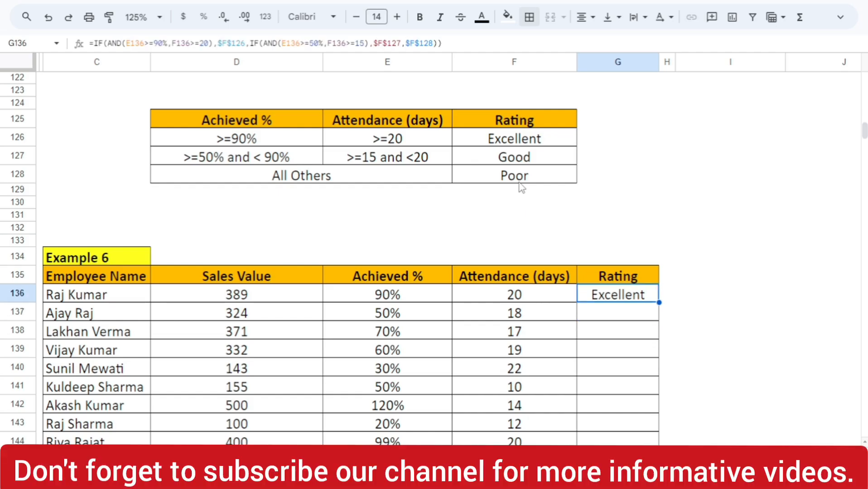